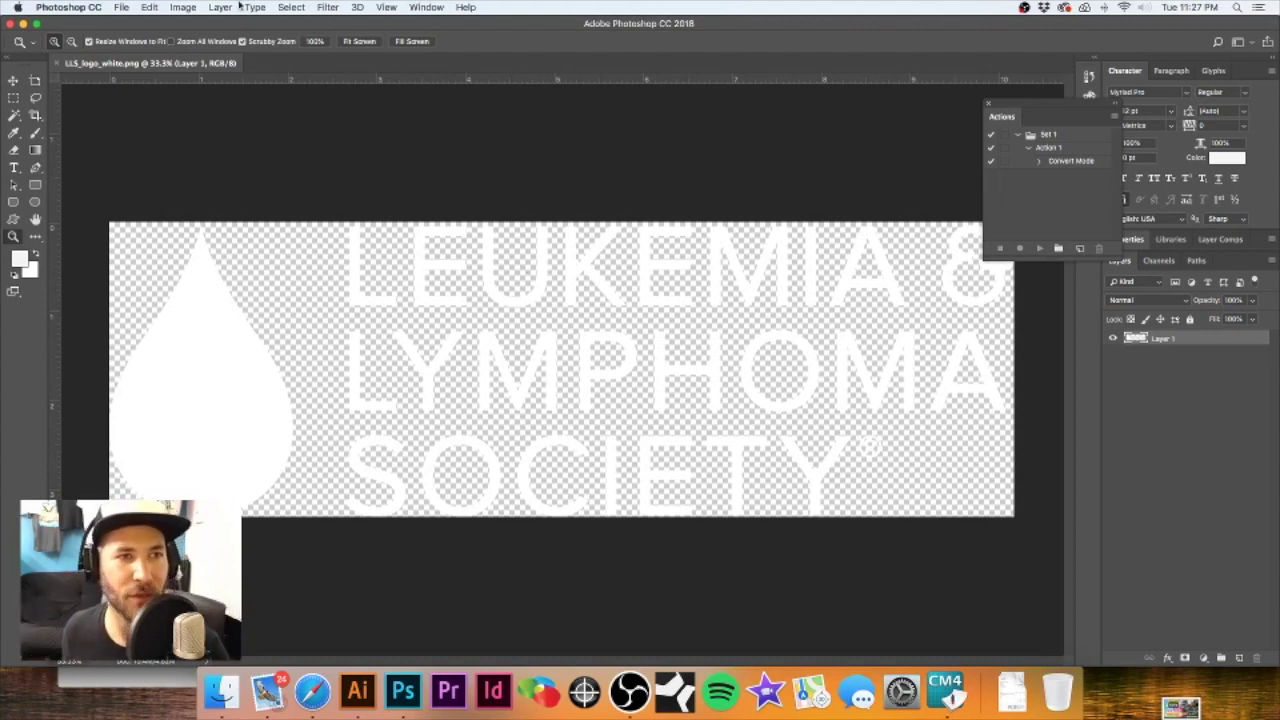
# - Check the image's current size and resolution, then cancel without changes
pyautogui.click(187, 8)
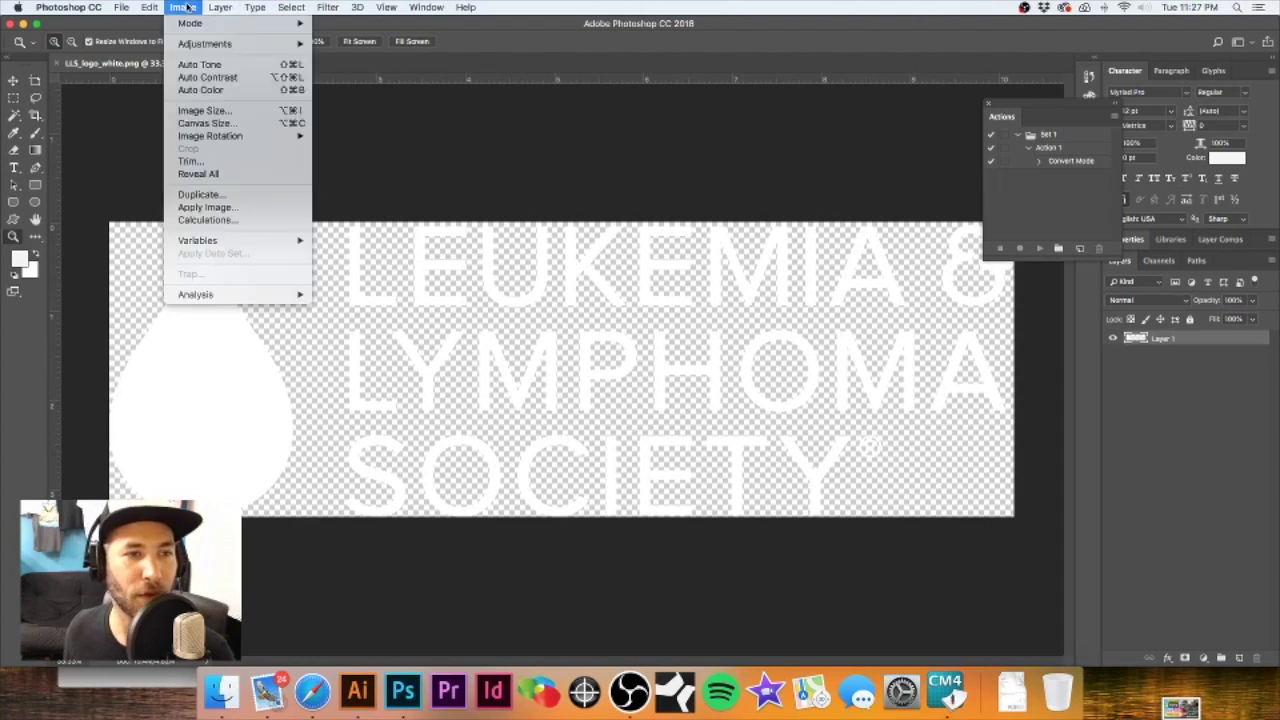
pyautogui.click(203, 111)
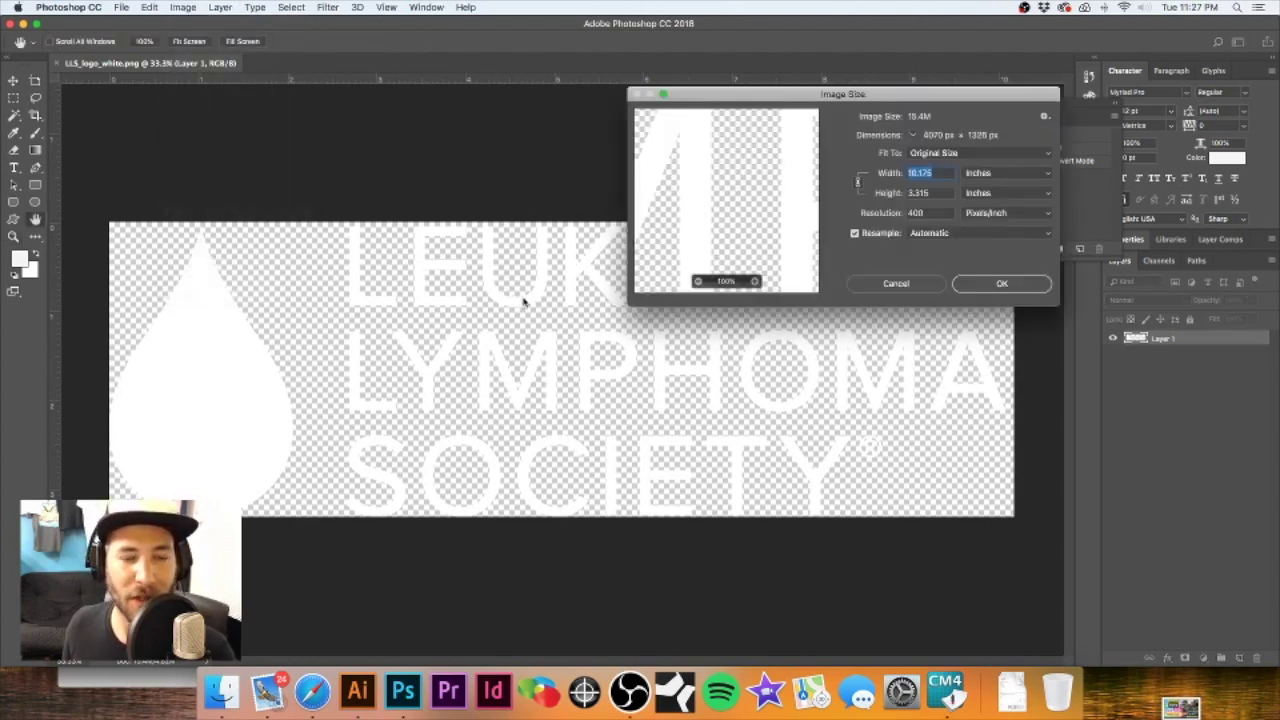
pyautogui.moveTo(758, 98); pyautogui.dragTo(618, 72)
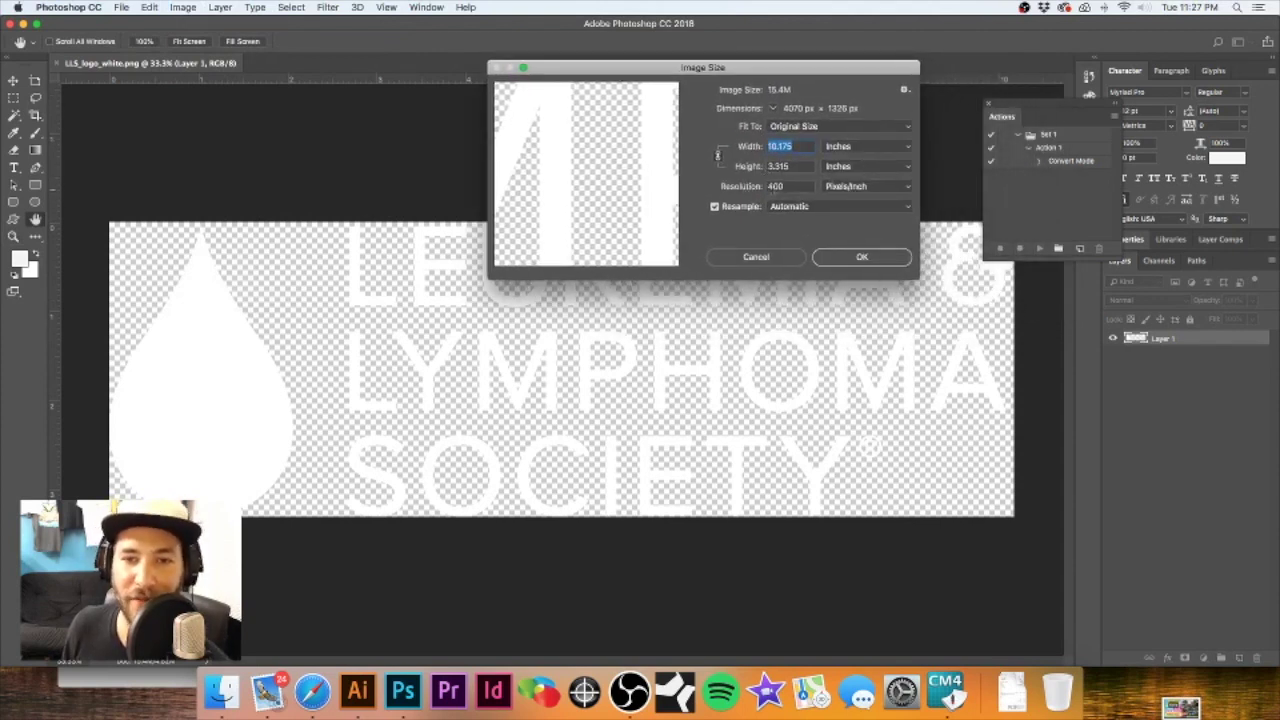
pyautogui.click(860, 258)
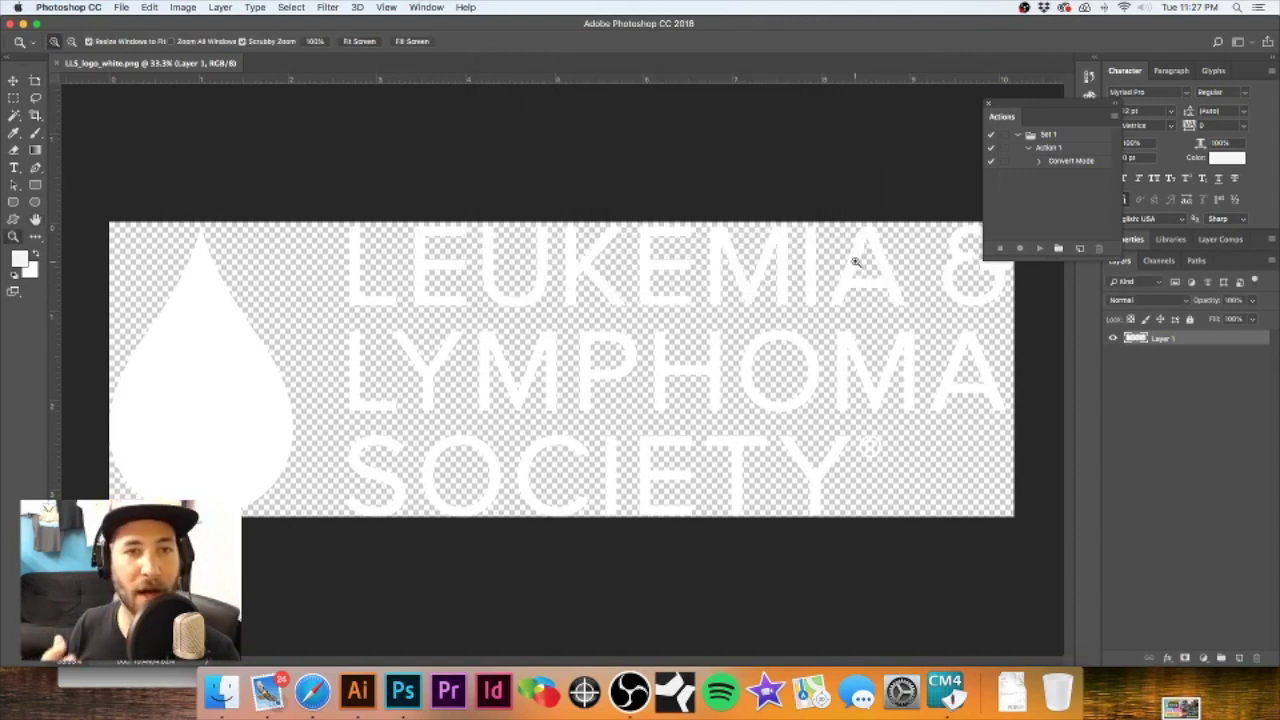
# - Set the canvas size to 11.175 × 4.315 inches
pyautogui.click(183, 7)
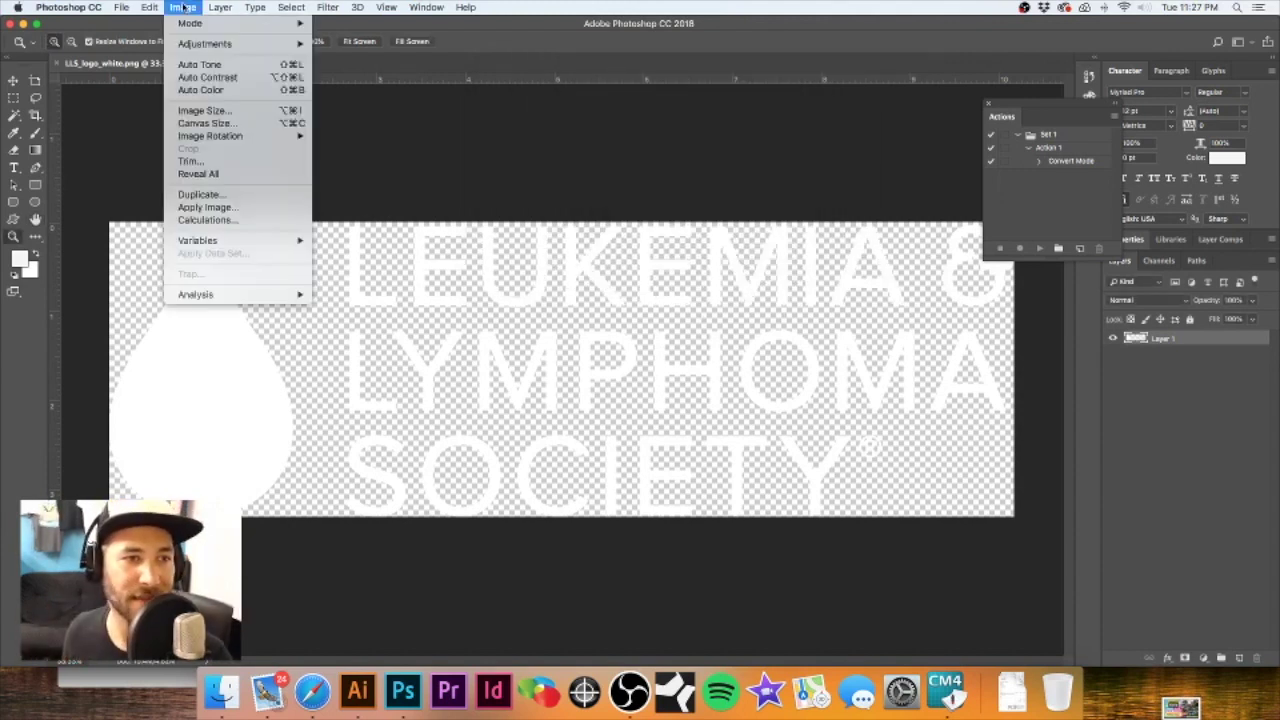
pyautogui.click(203, 124)
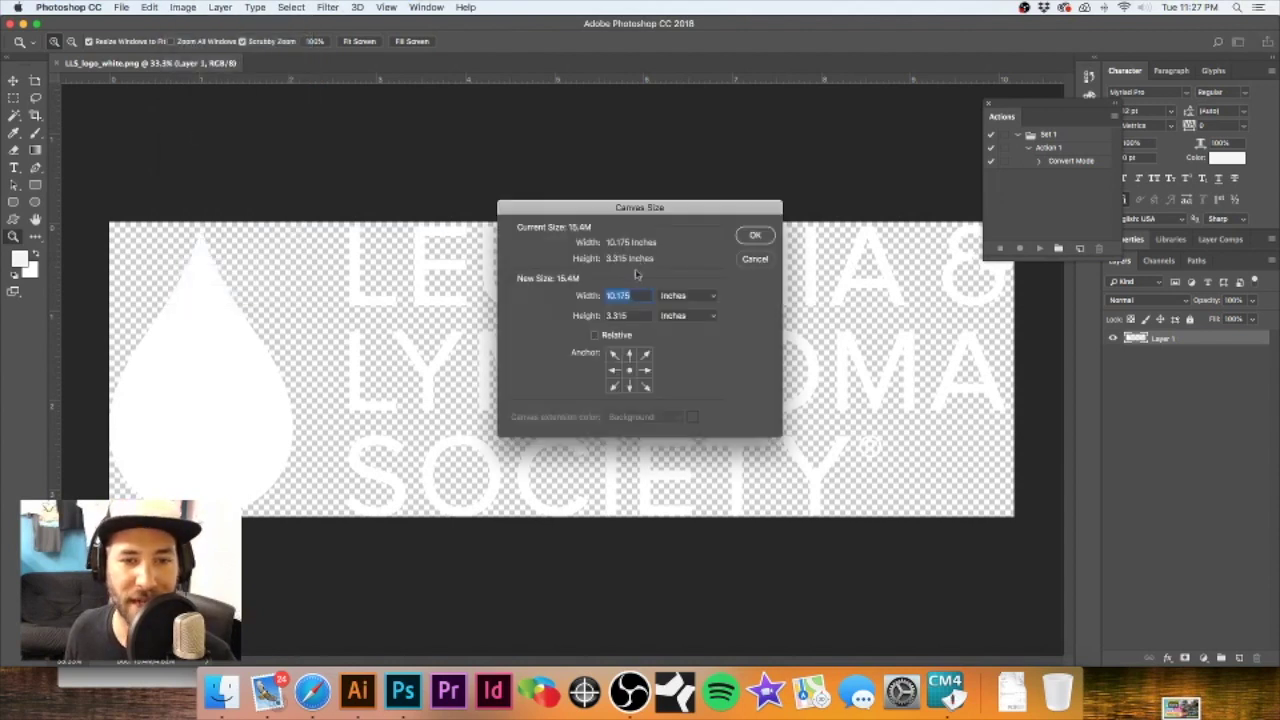
pyautogui.click(637, 296)
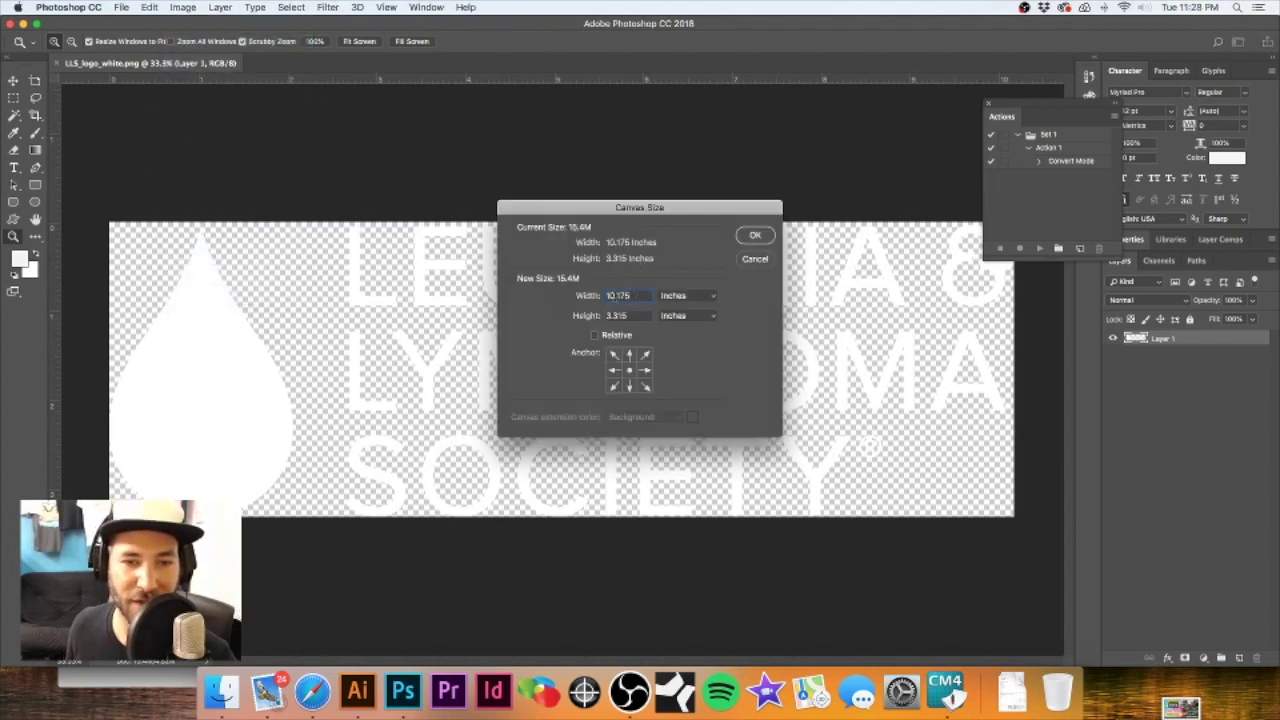
pyautogui.write('11.175')
pyautogui.press('Tab')
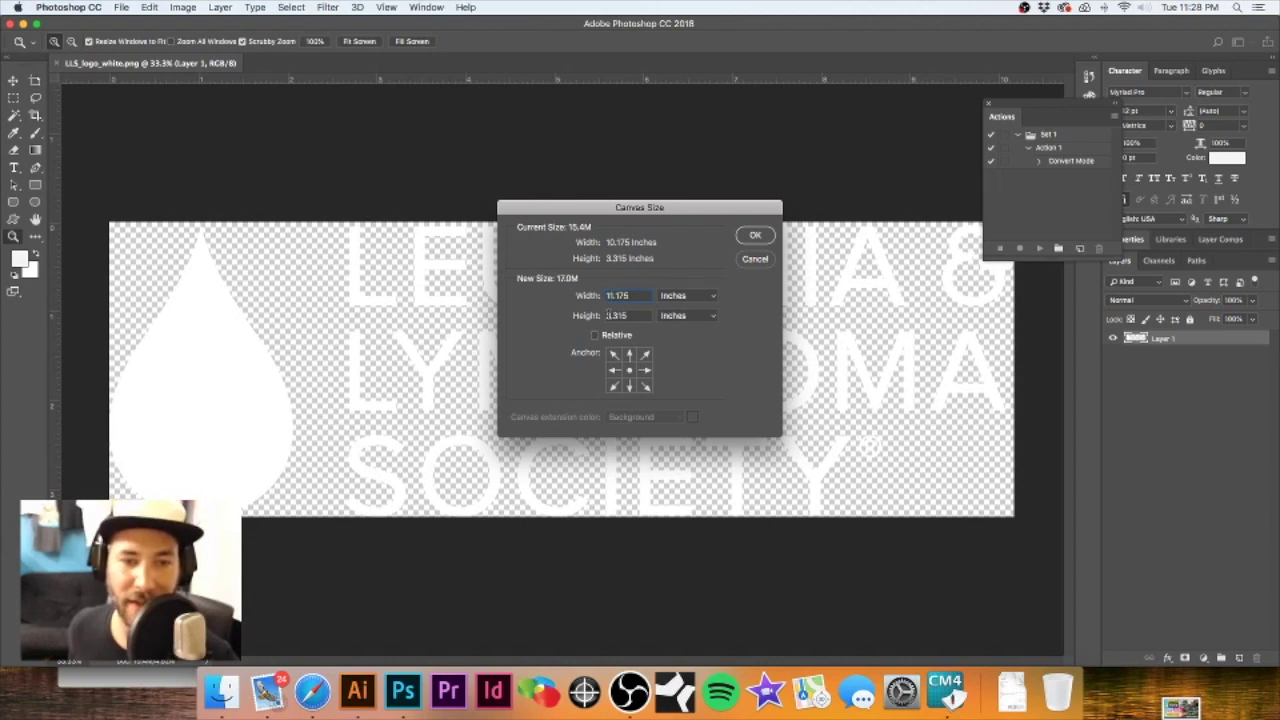
pyautogui.write('4')
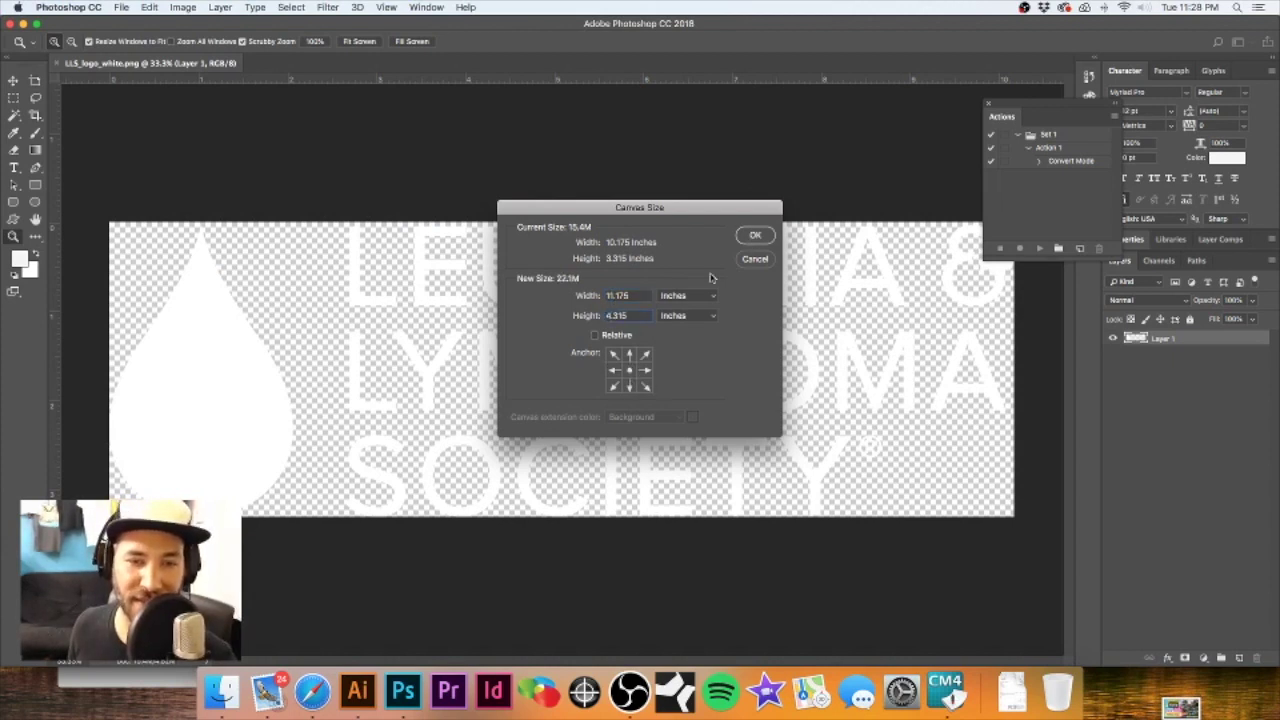
pyautogui.click(752, 237)
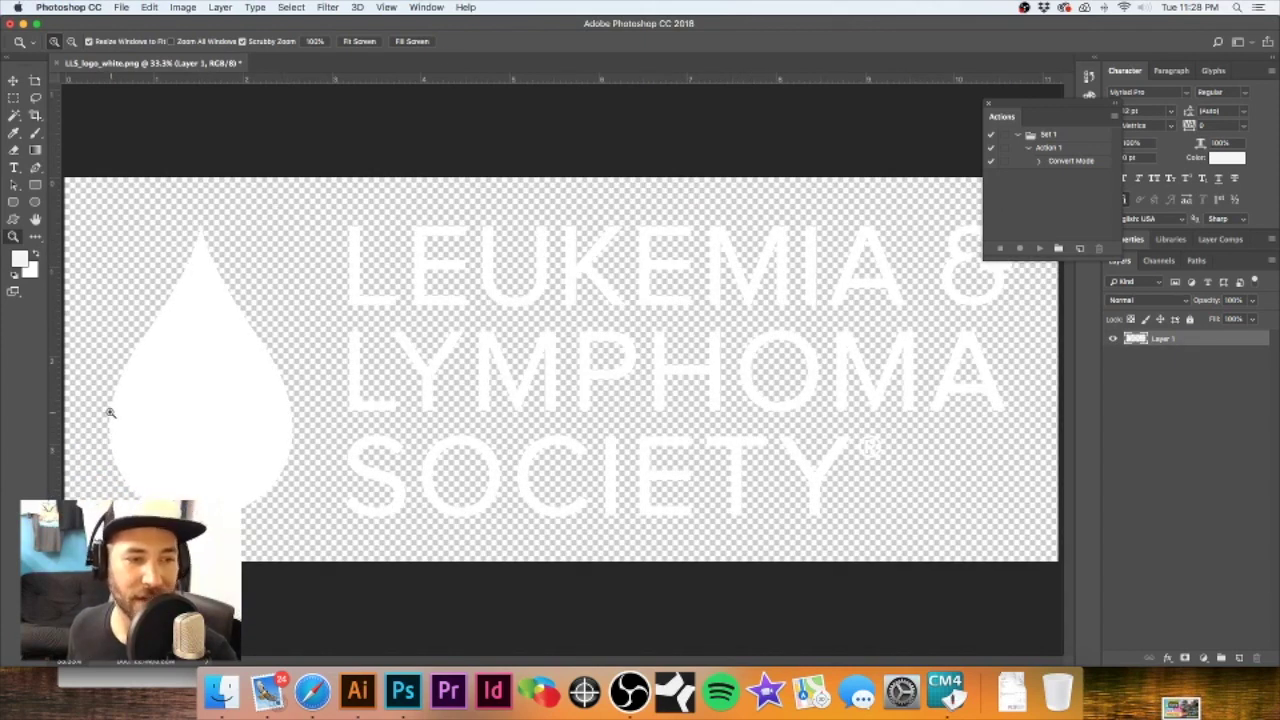
# - Undo and redo the canvas enlargement to compare before and after
pyautogui.press('super+z')
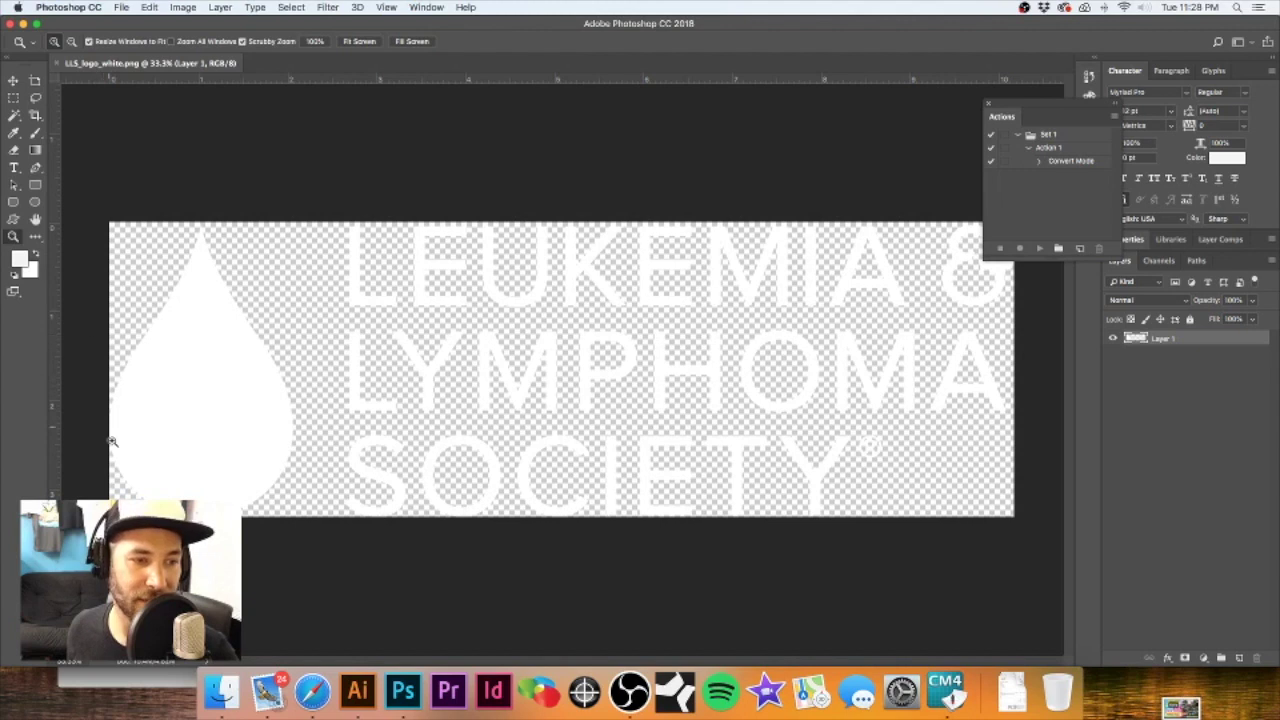
pyautogui.press('super+z')
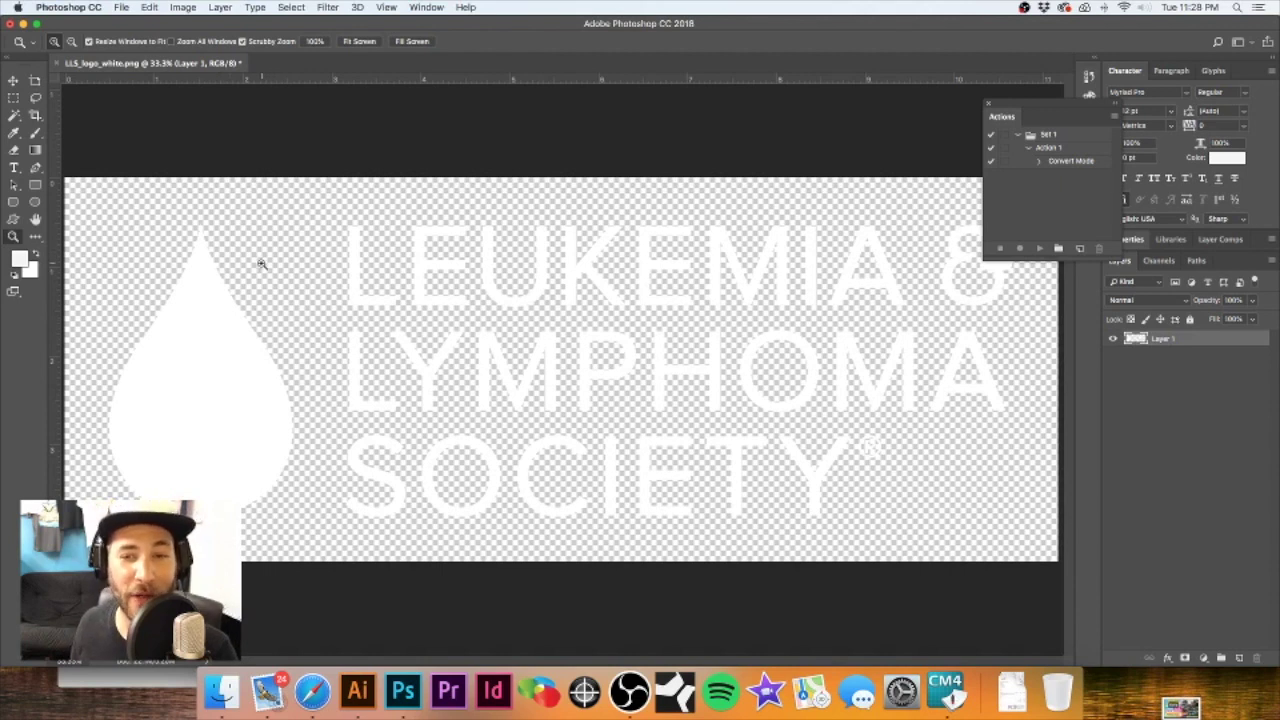
pyautogui.click(181, 7)
# - Switch the image mode to Grayscale and invert the layer so the logo turns black
pyautogui.moveTo(205, 22)
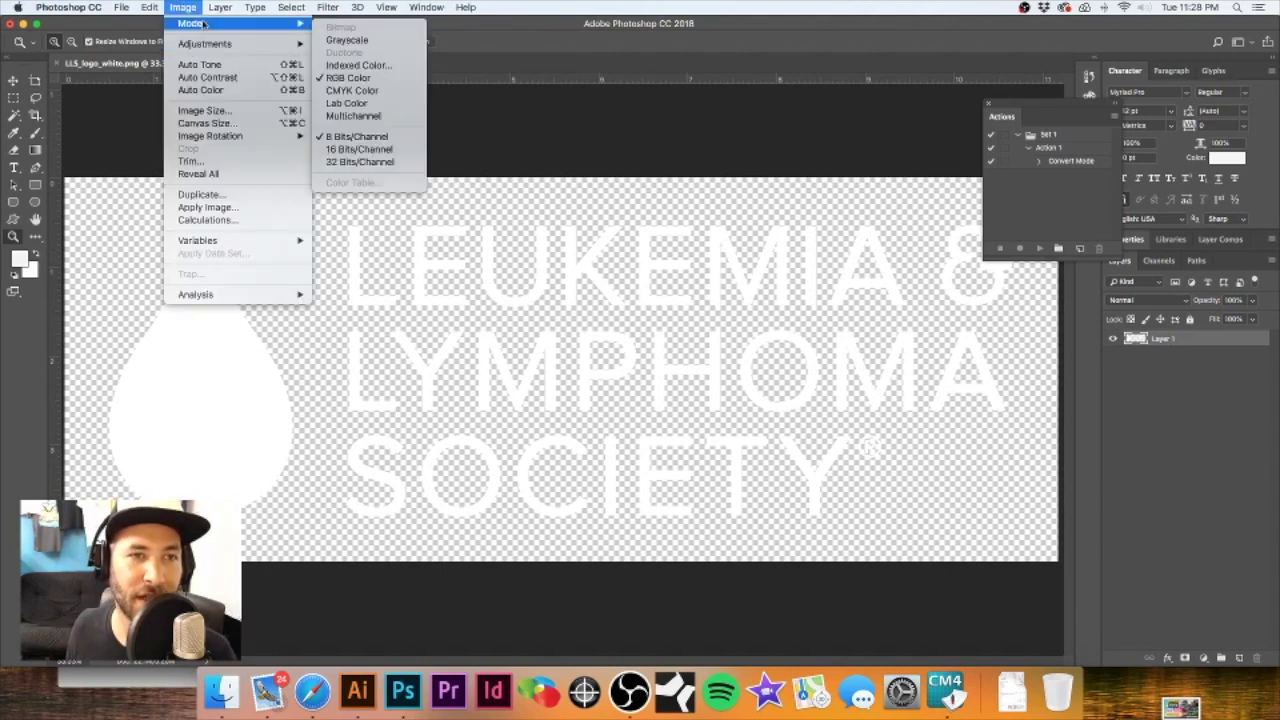
pyautogui.click(360, 38)
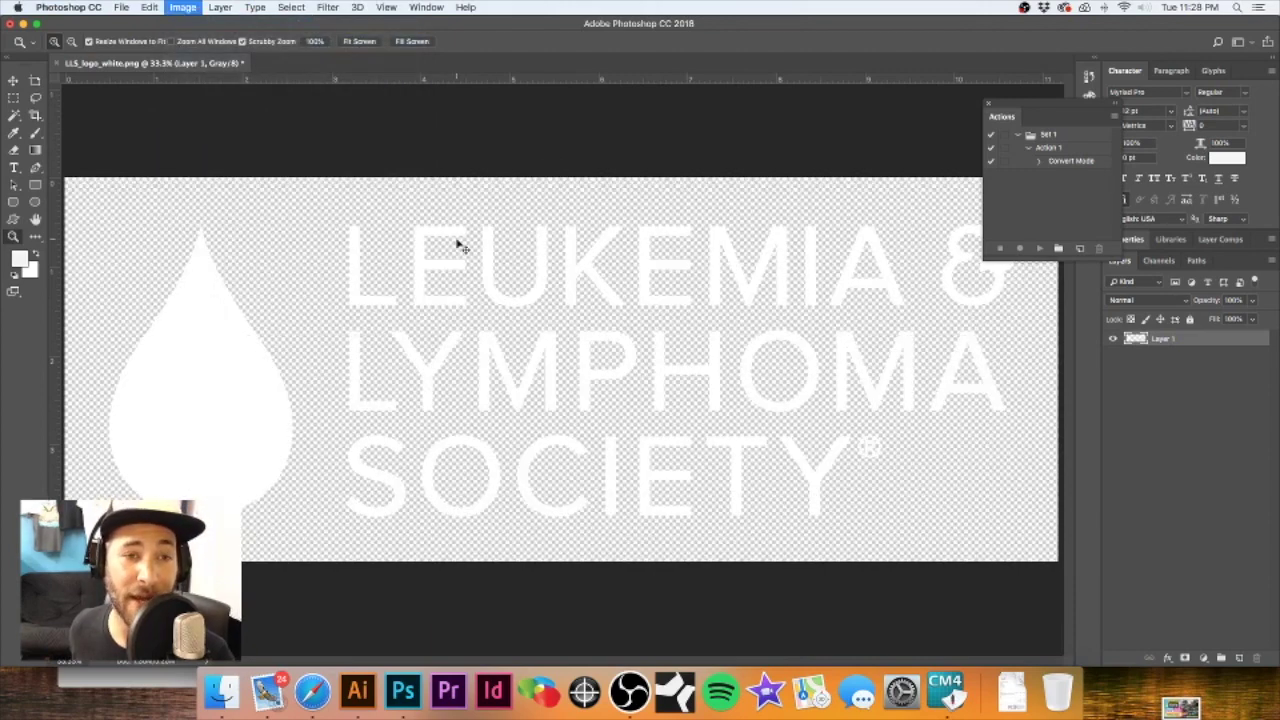
pyautogui.press('super+i')
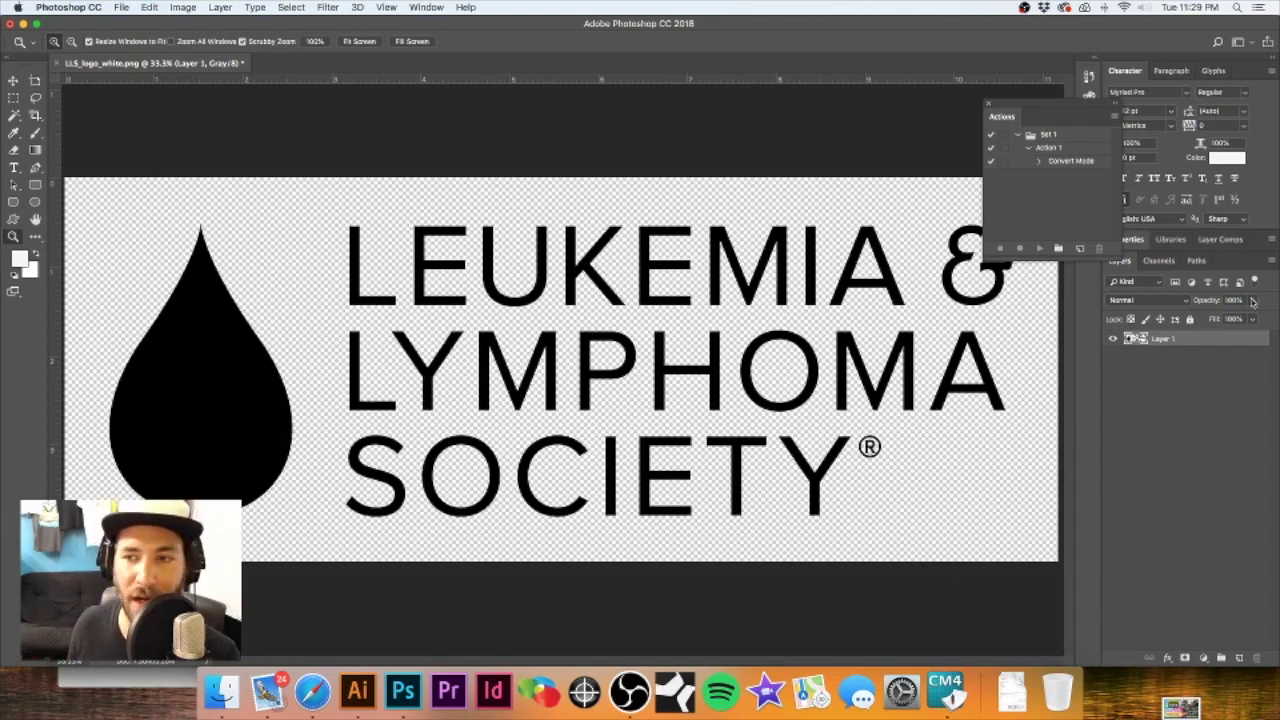
pyautogui.click(1272, 261)
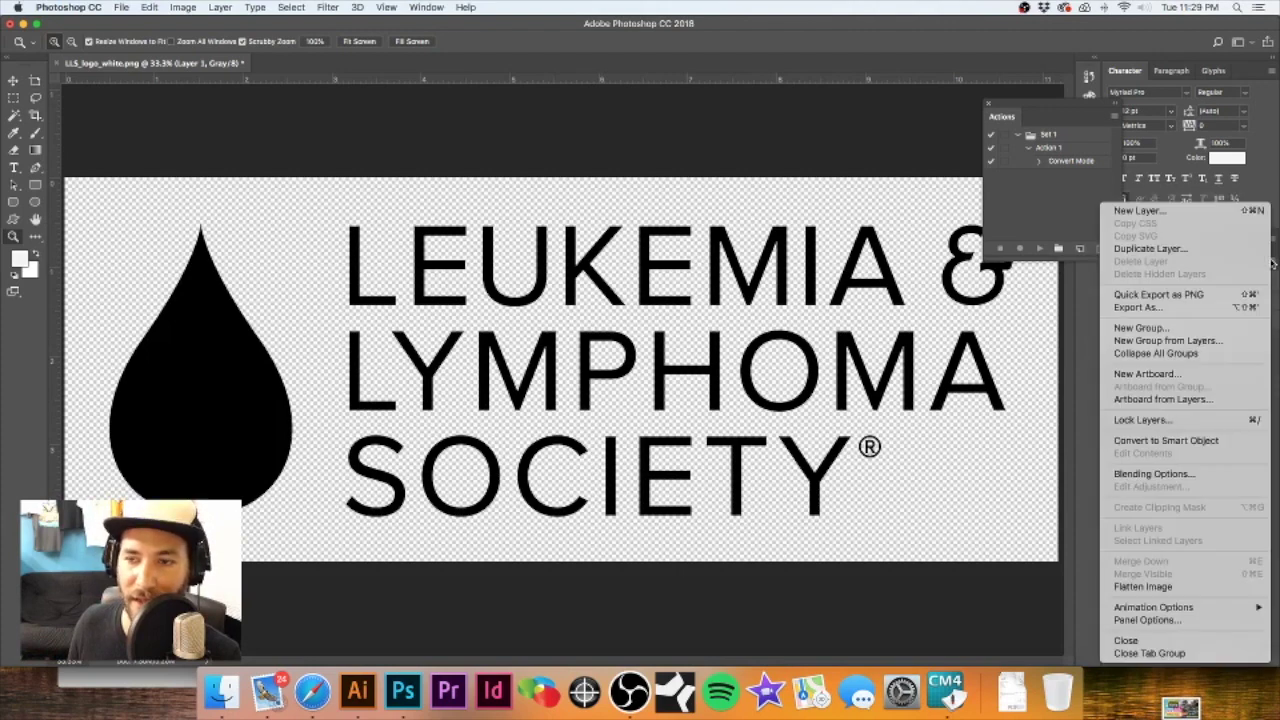
# - Flatten the image from the Layers panel menu onto a white Background
pyautogui.click(1272, 262)
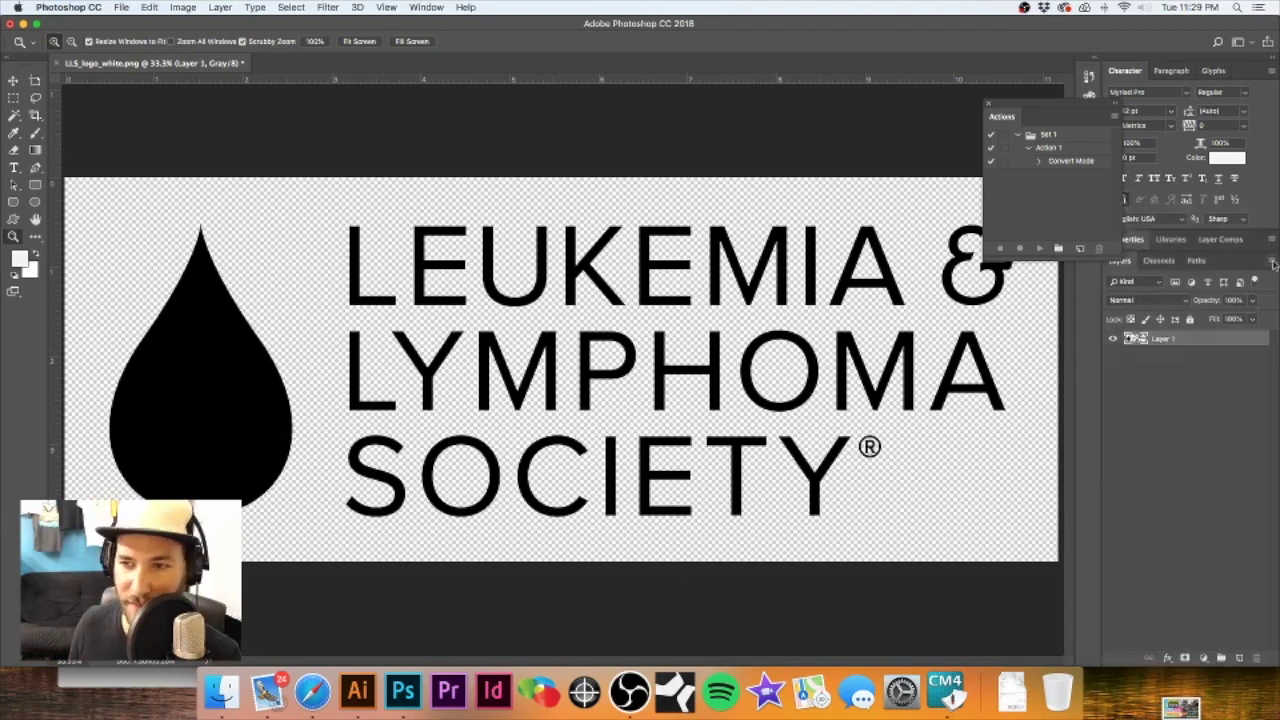
pyautogui.click(1272, 262)
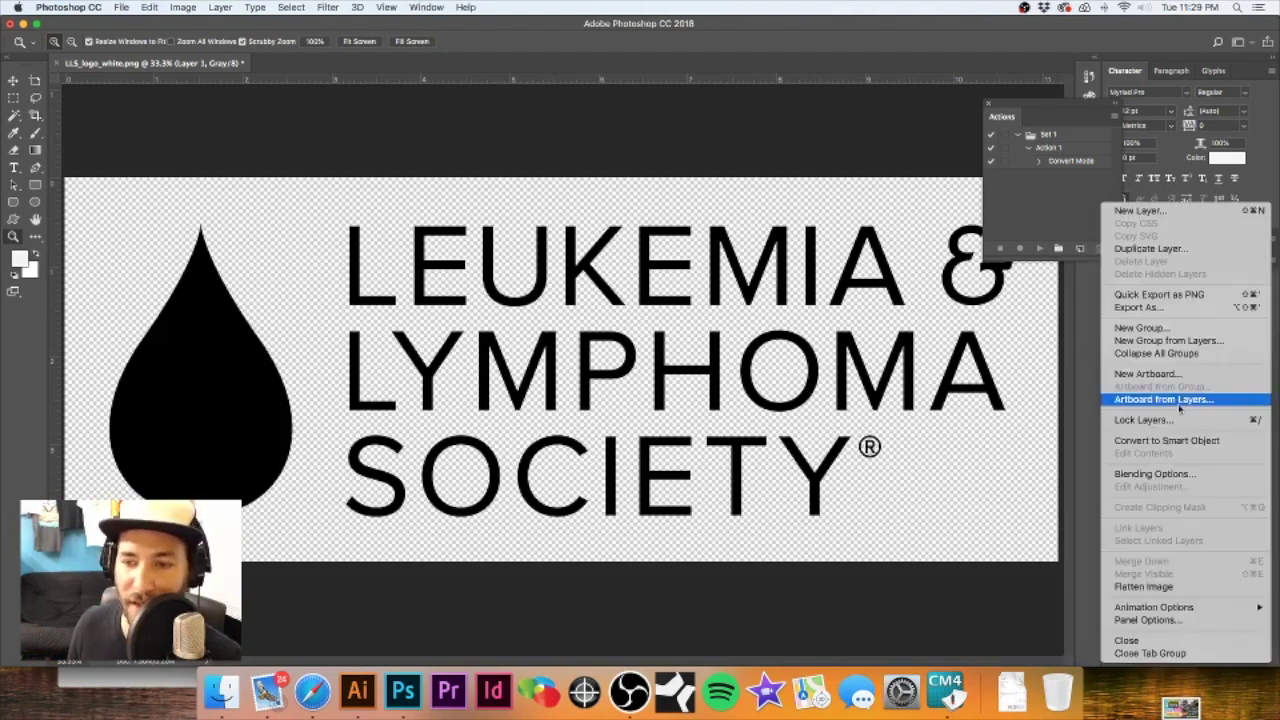
pyautogui.click(1146, 587)
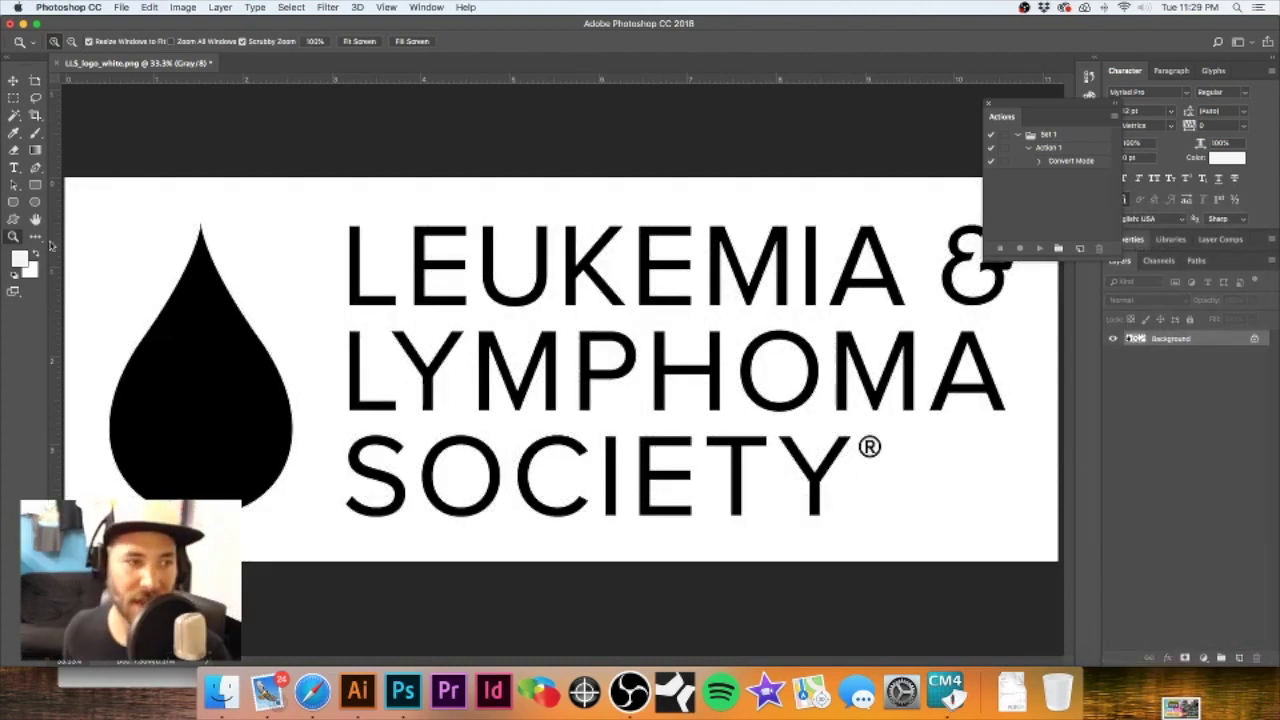
# - Inspect the letter edges at 100% zoom, then zoom back out to 33.3%
pyautogui.doubleClick(13, 237)
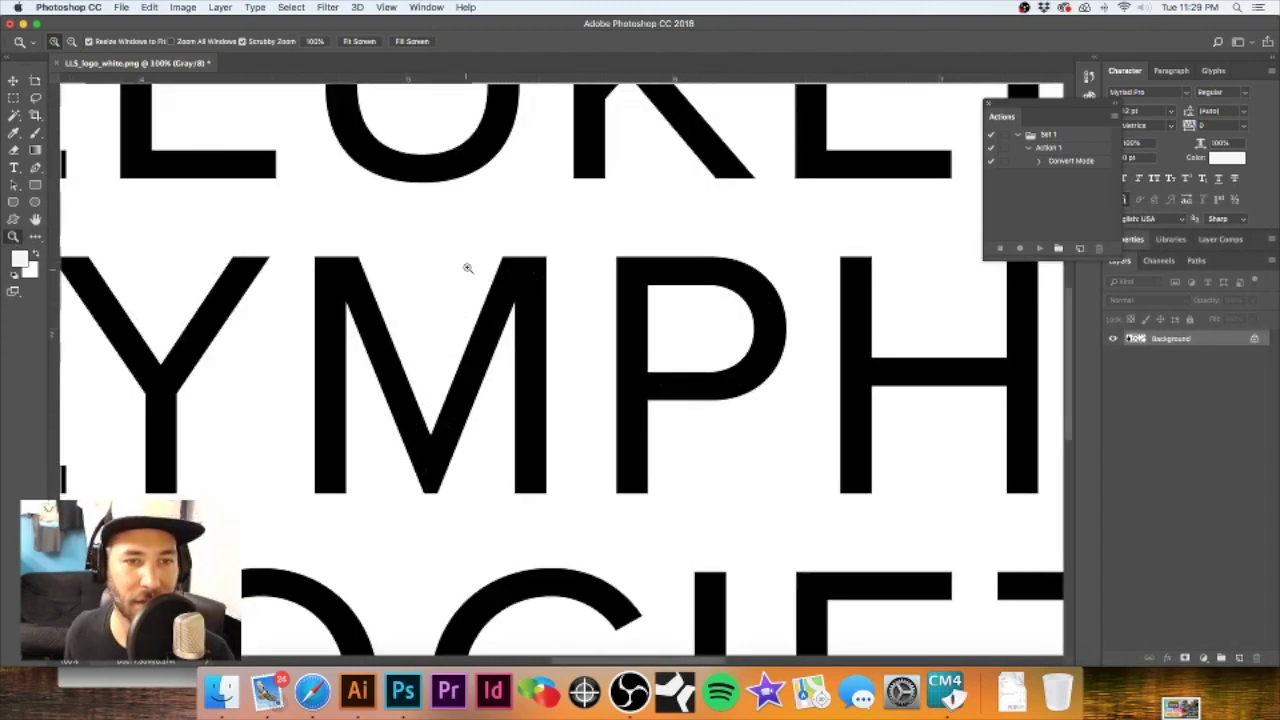
pyautogui.moveTo(466, 226); pyautogui.dragTo(600, 386)
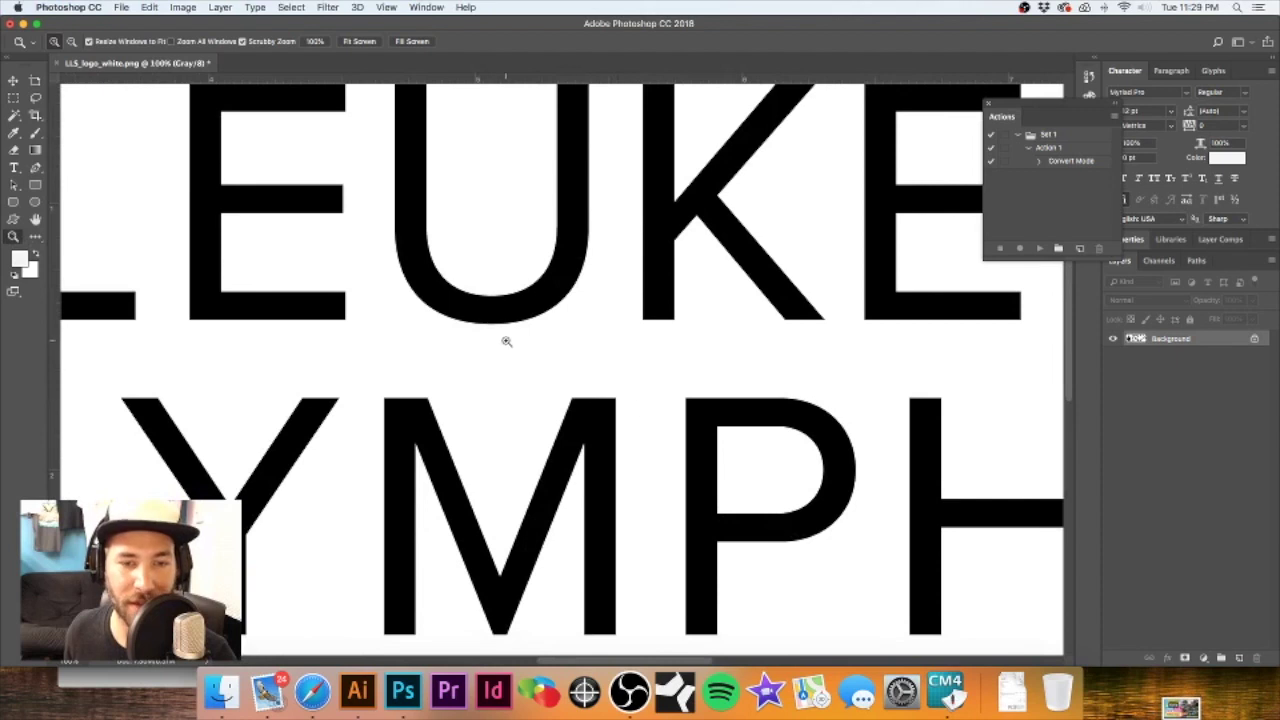
pyautogui.keyDown('alt'); pyautogui.click(490, 305); pyautogui.keyUp('alt')
pyautogui.keyDown('alt'); pyautogui.click(490, 305); pyautogui.keyUp('alt')
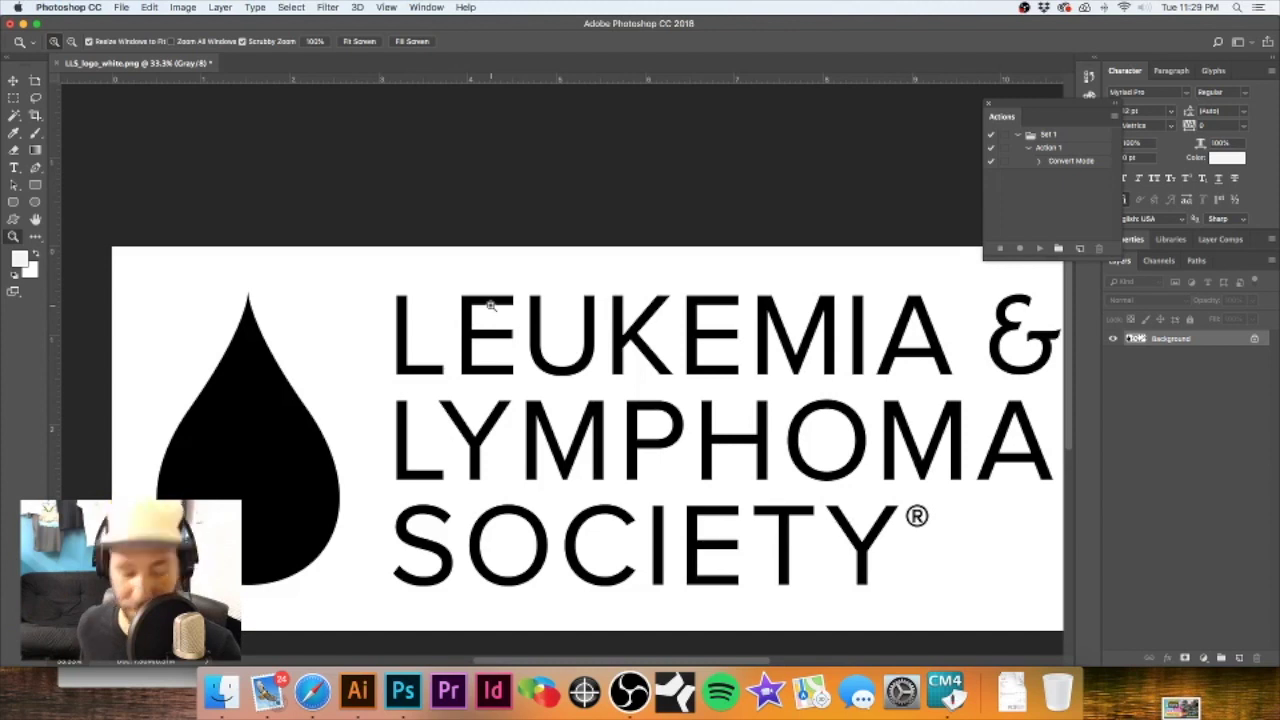
pyautogui.press('super+alt+i')
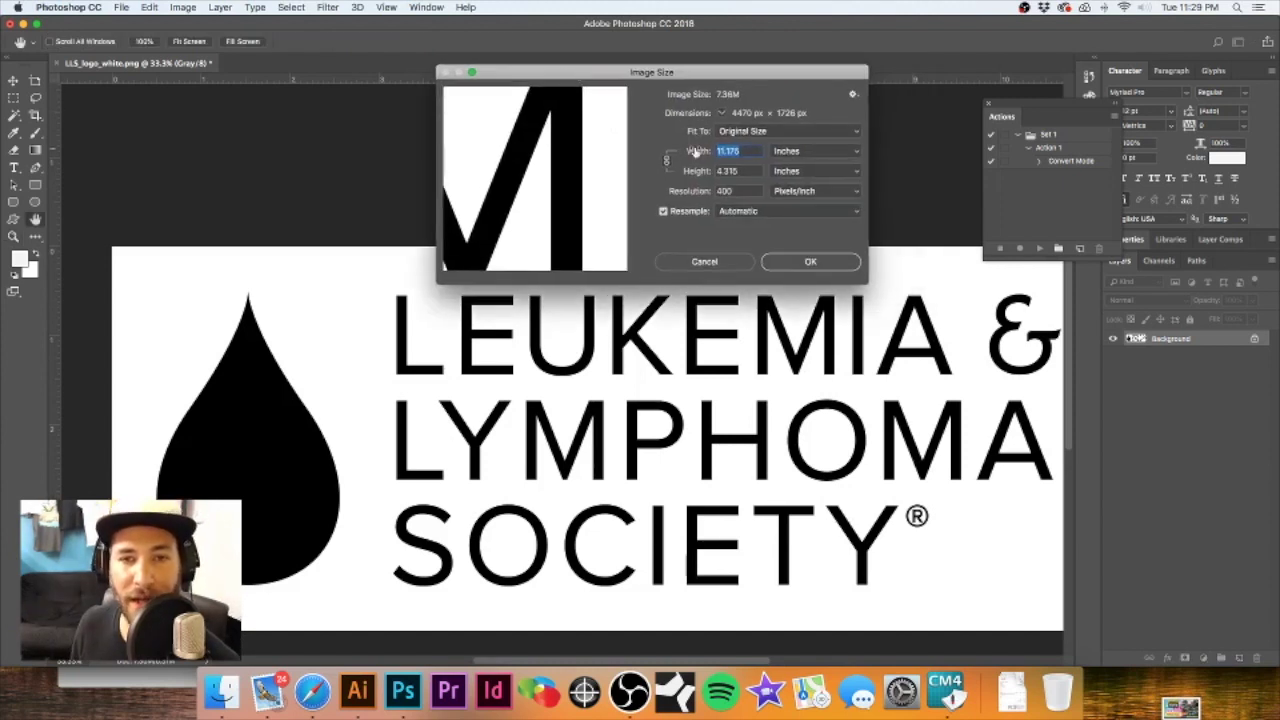
# - Resample the image to 1200 pixels/inch, making it 13410 × 5178 px
pyautogui.click(724, 190)
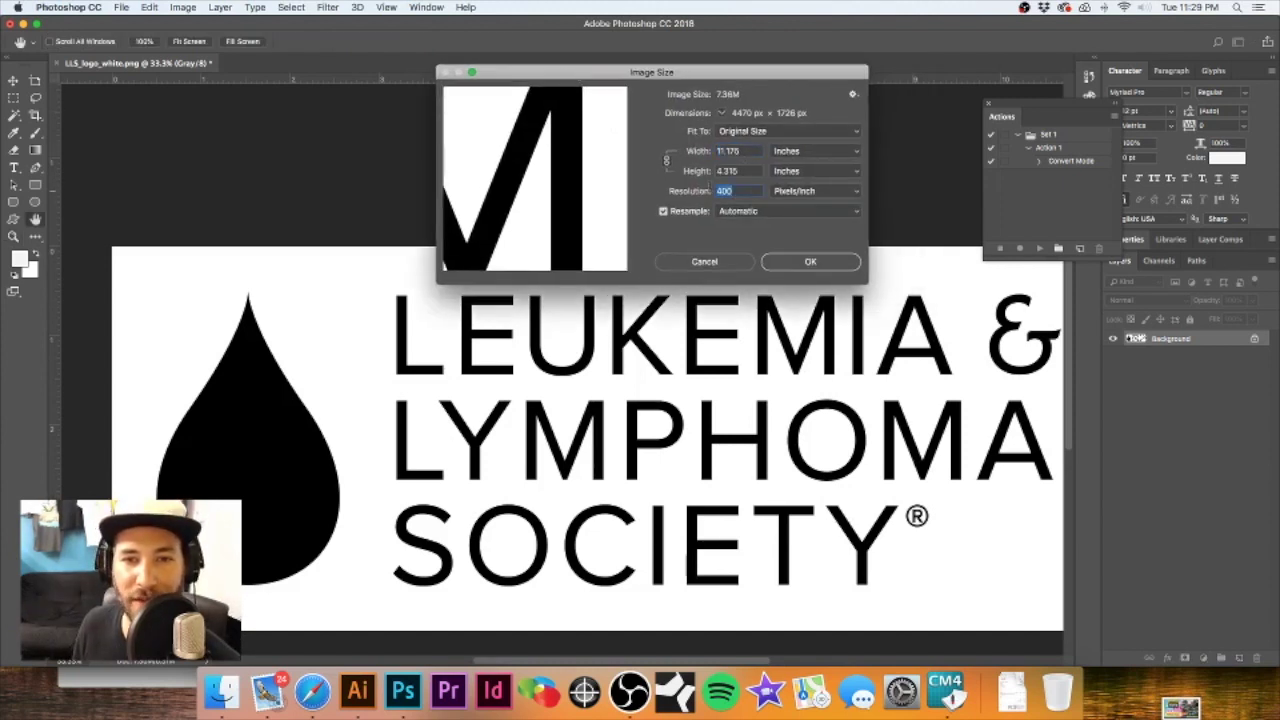
pyautogui.write('1200')
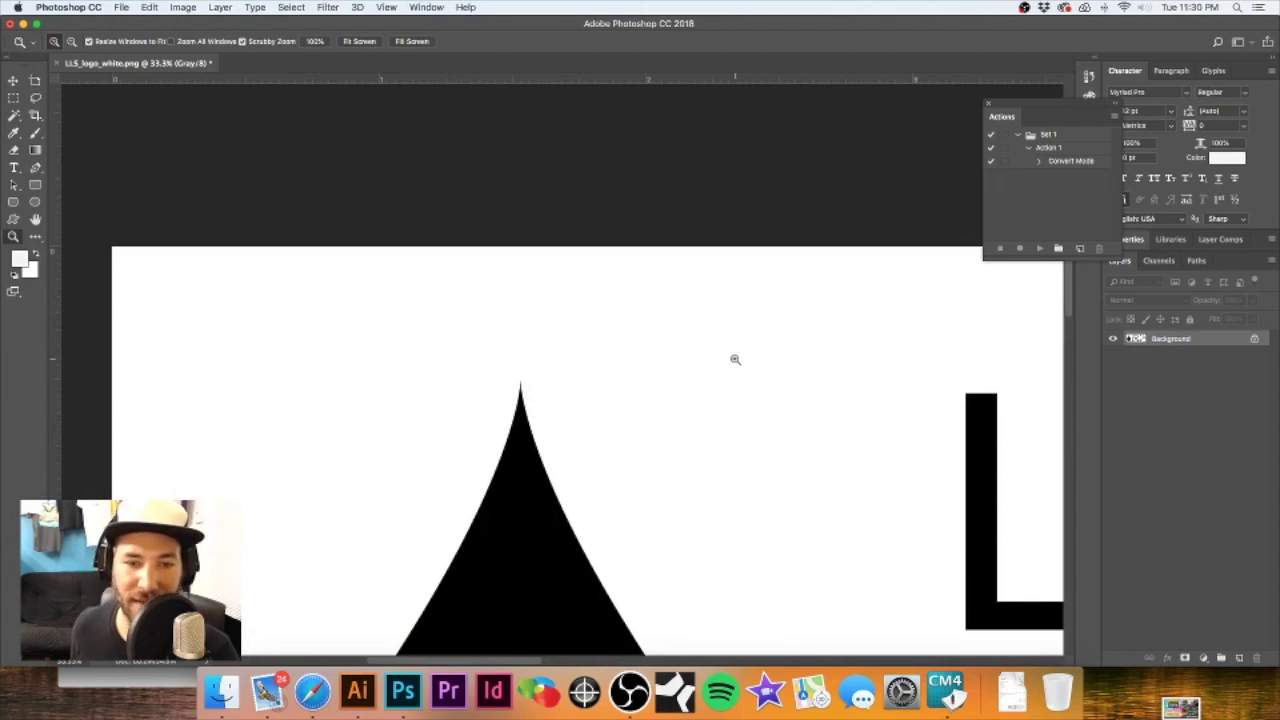
pyautogui.press('super+minus')
# - Zoom to the L's inner corner and set the Levels input sliders to 77 and 176
pyautogui.moveTo(617, 354); pyautogui.dragTo(557, 280)
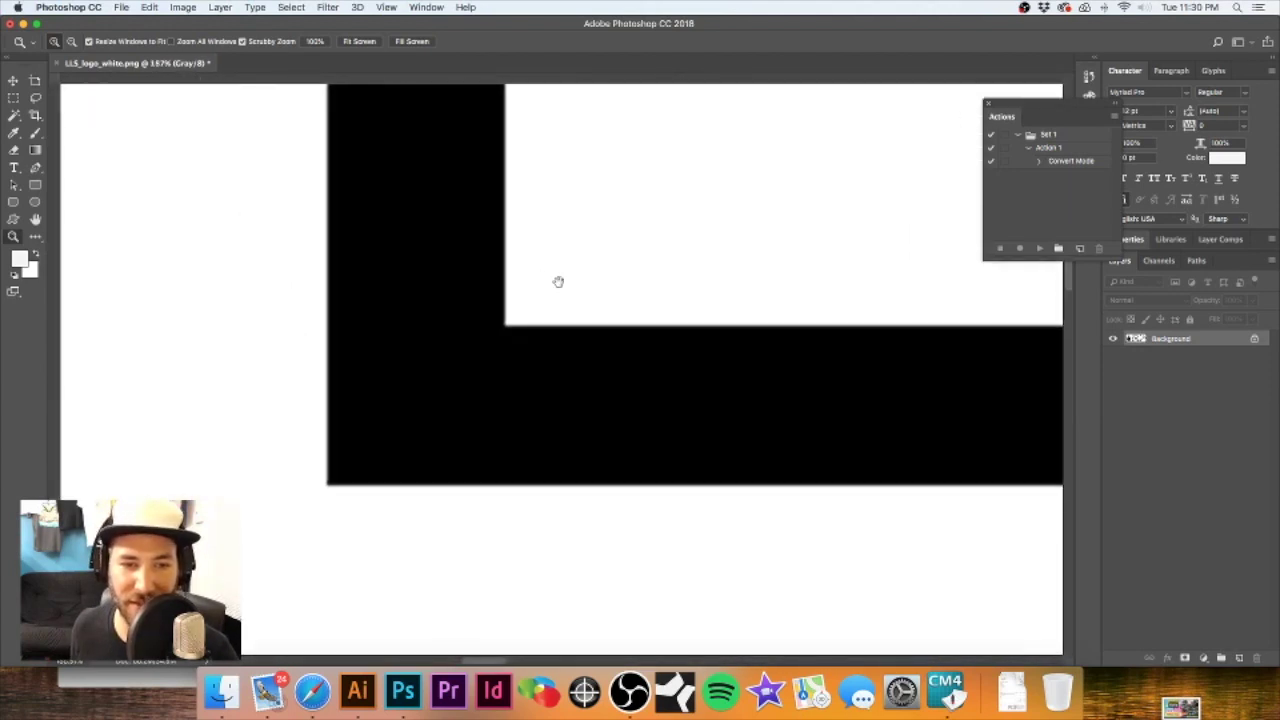
pyautogui.click(520, 325)
pyautogui.moveTo(520, 325); pyautogui.dragTo(494, 328)
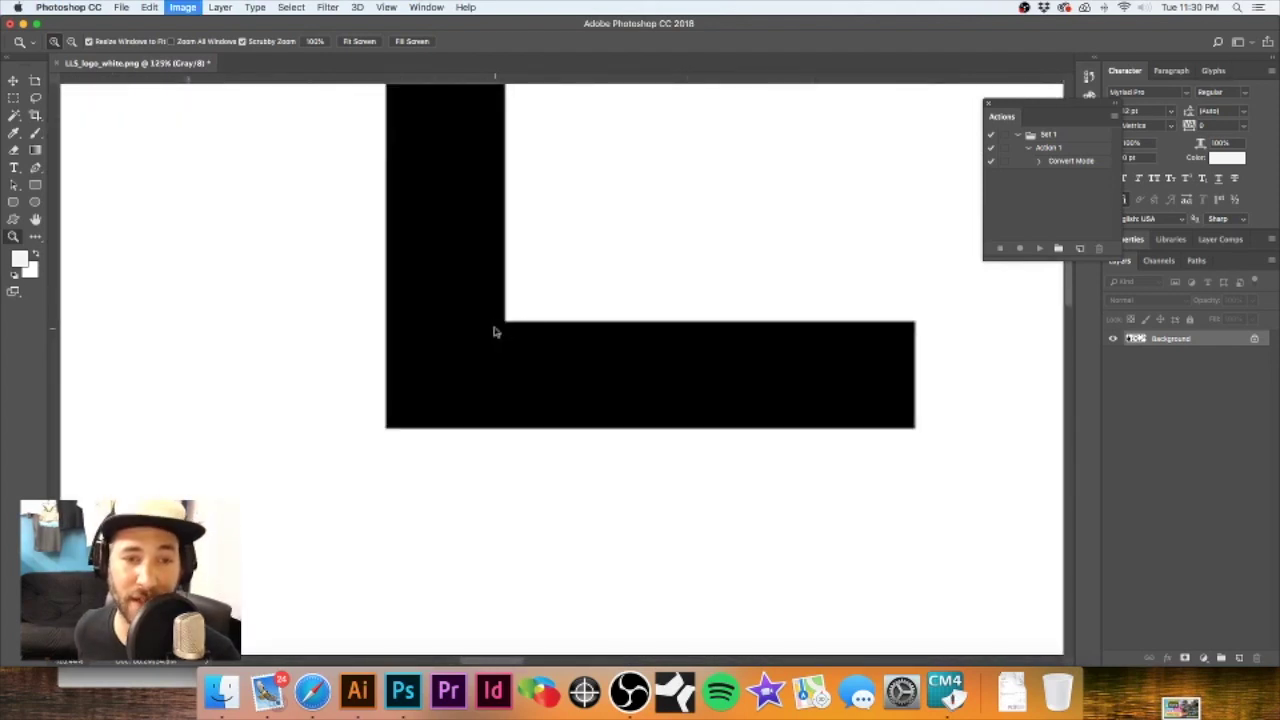
pyautogui.press('super+l')
pyautogui.moveTo(398, 272); pyautogui.dragTo(355, 278)
pyautogui.moveTo(233, 280); pyautogui.dragTo(271, 283)
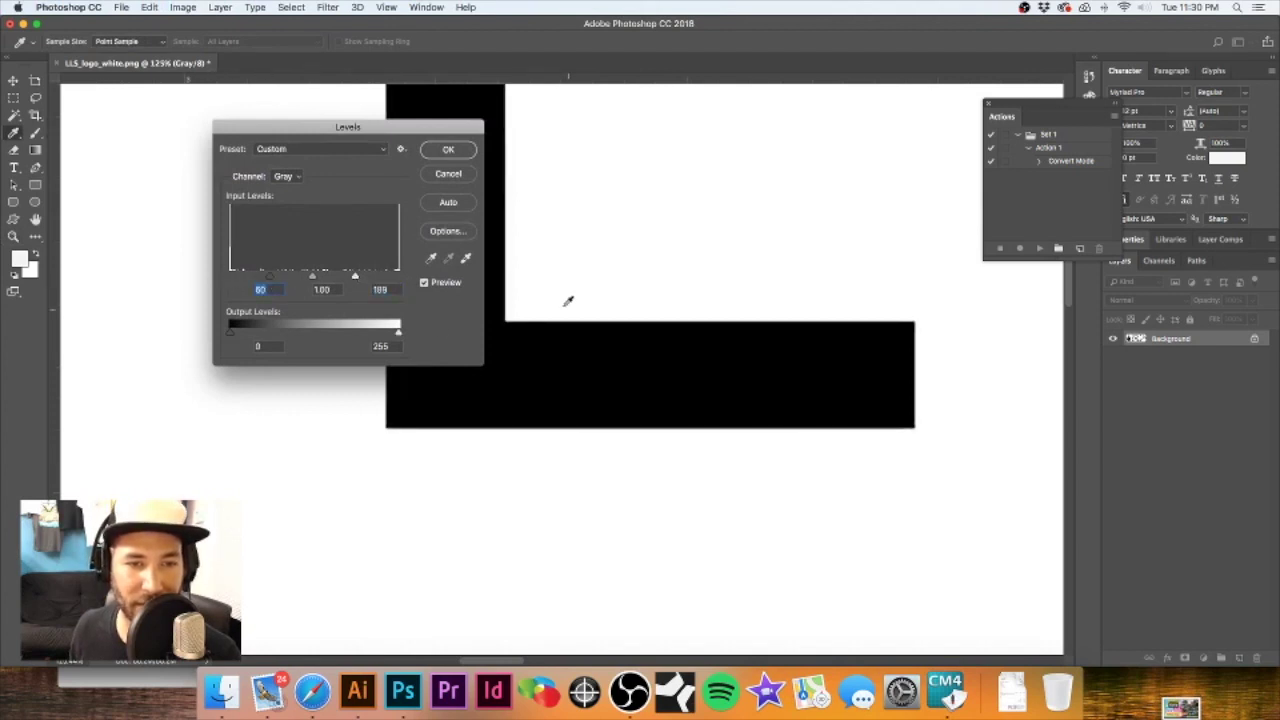
pyautogui.moveTo(355, 279); pyautogui.dragTo(281, 279)
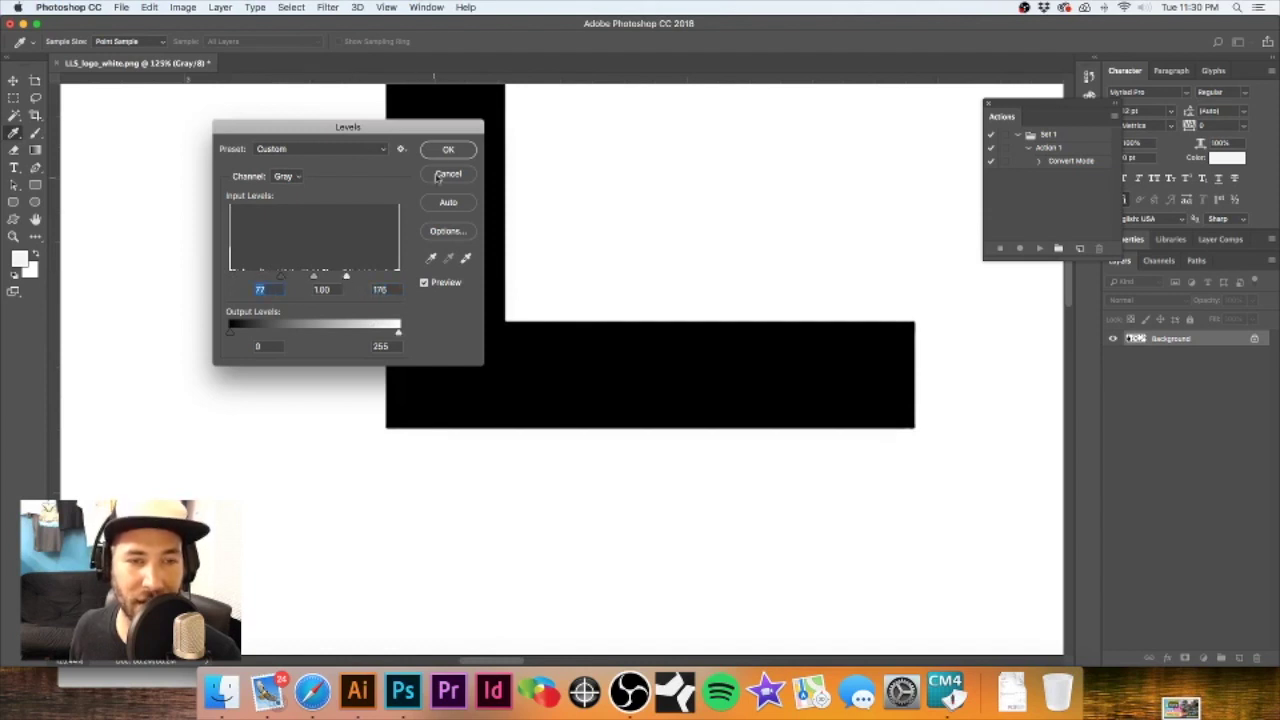
# - Apply the Levels adjustment and fit the whole logo on screen
pyautogui.click(449, 150)
pyautogui.press('z')
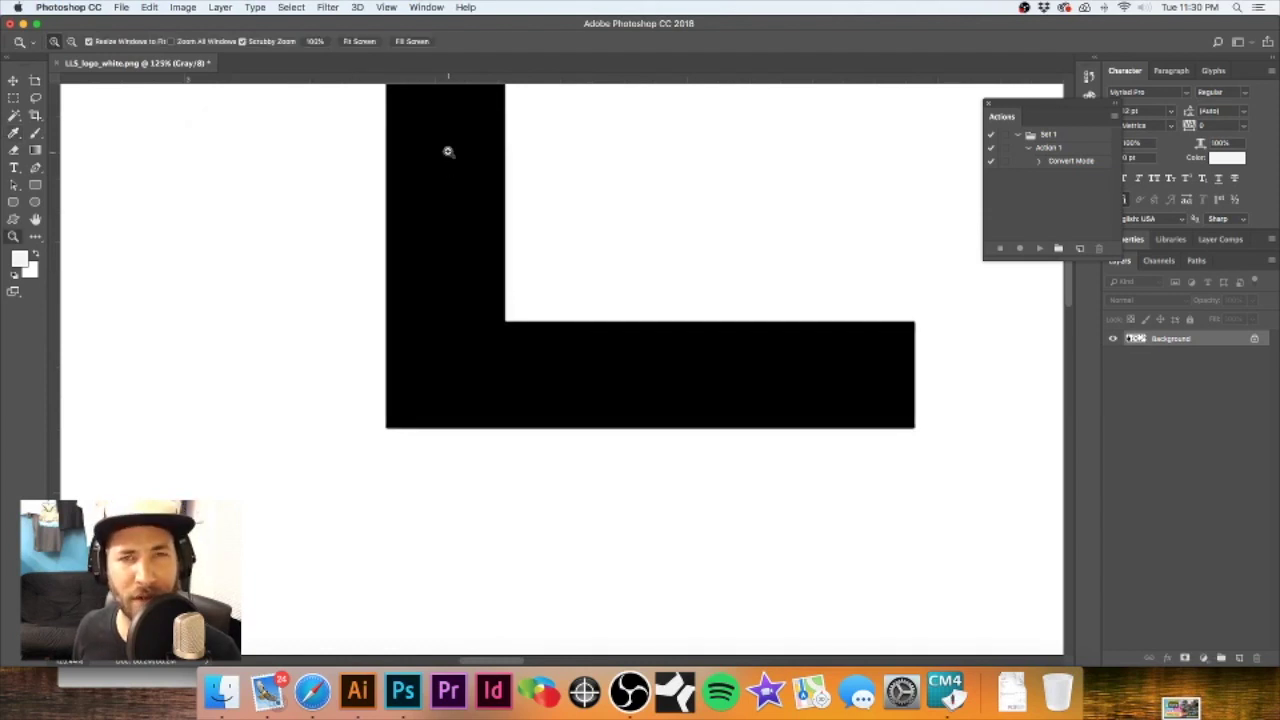
pyautogui.press('super+0')
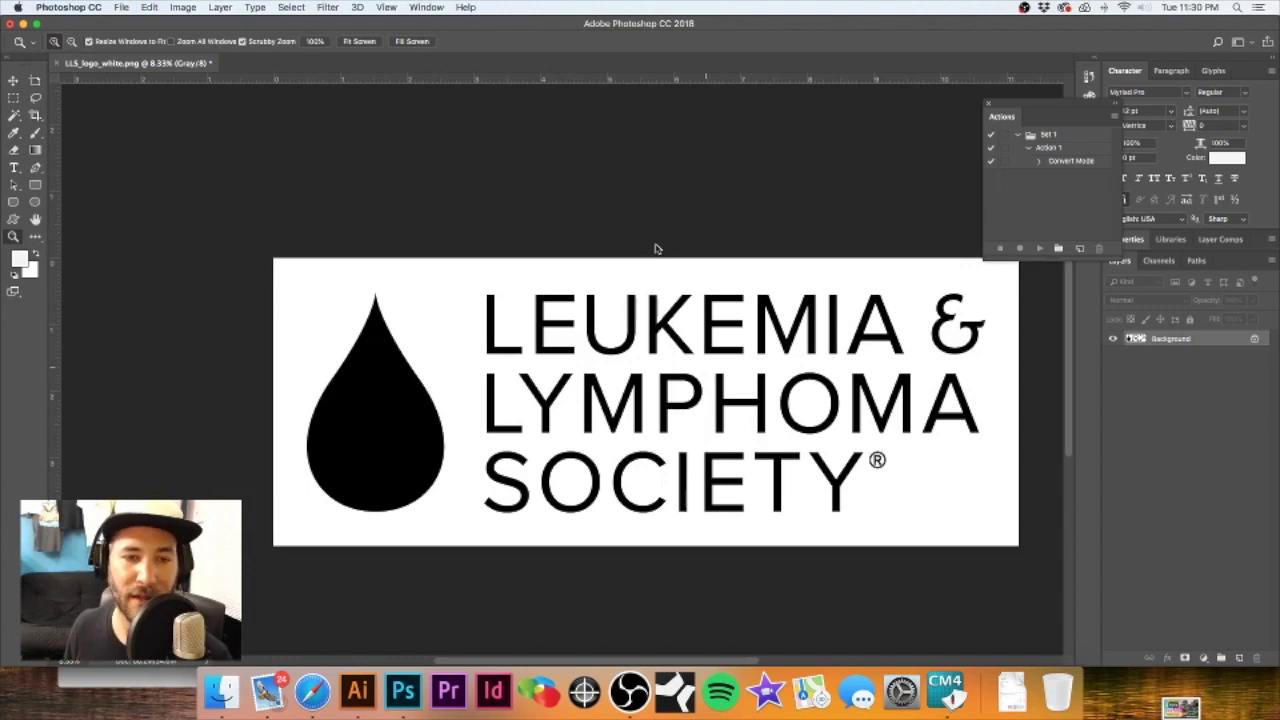
pyautogui.press('super+shift+s')
# - Save the logo as LLS_logo_white.tif with default TIFF options, then close the document
pyautogui.moveTo(510, 67); pyautogui.dragTo(451, 56)
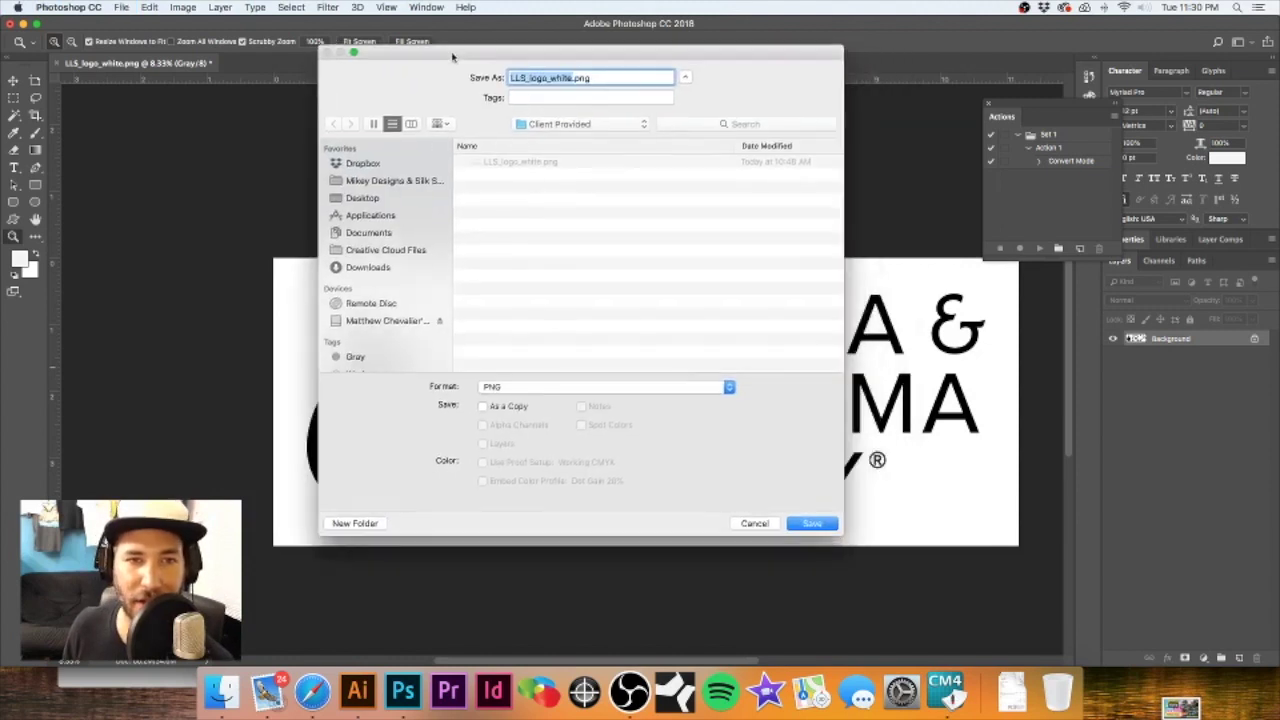
pyautogui.click(753, 523)
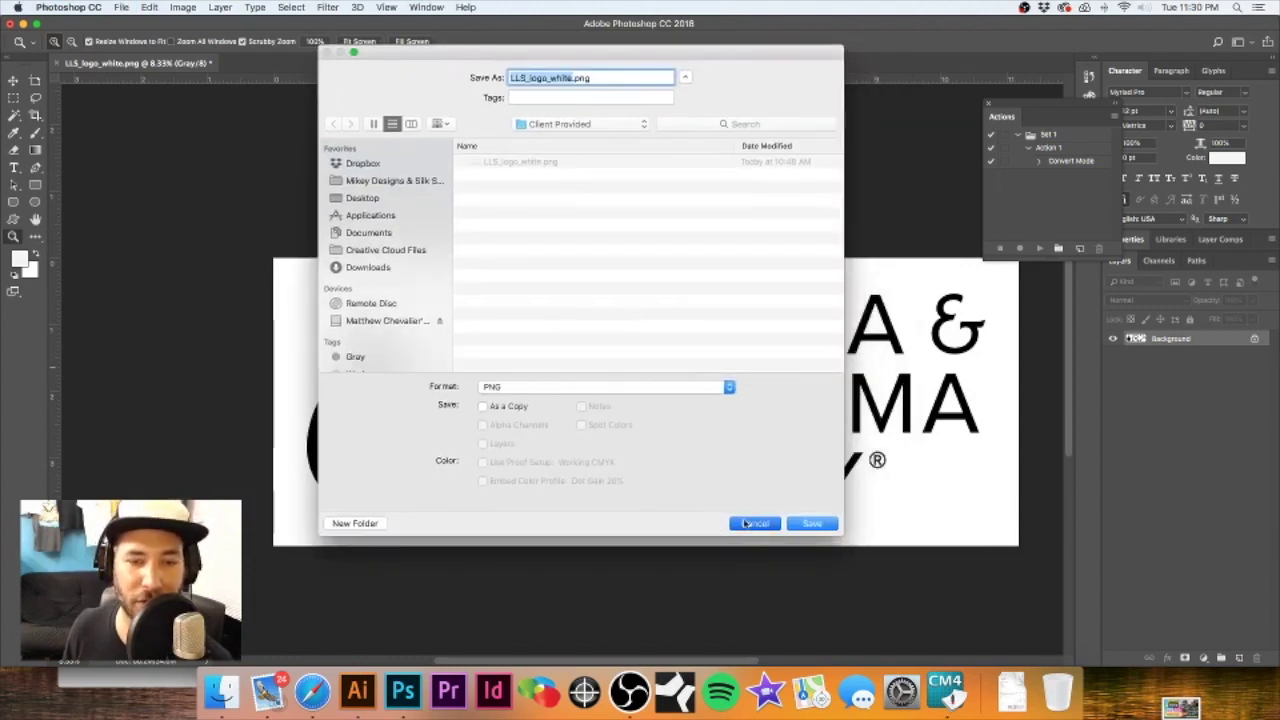
pyautogui.click(120, 7)
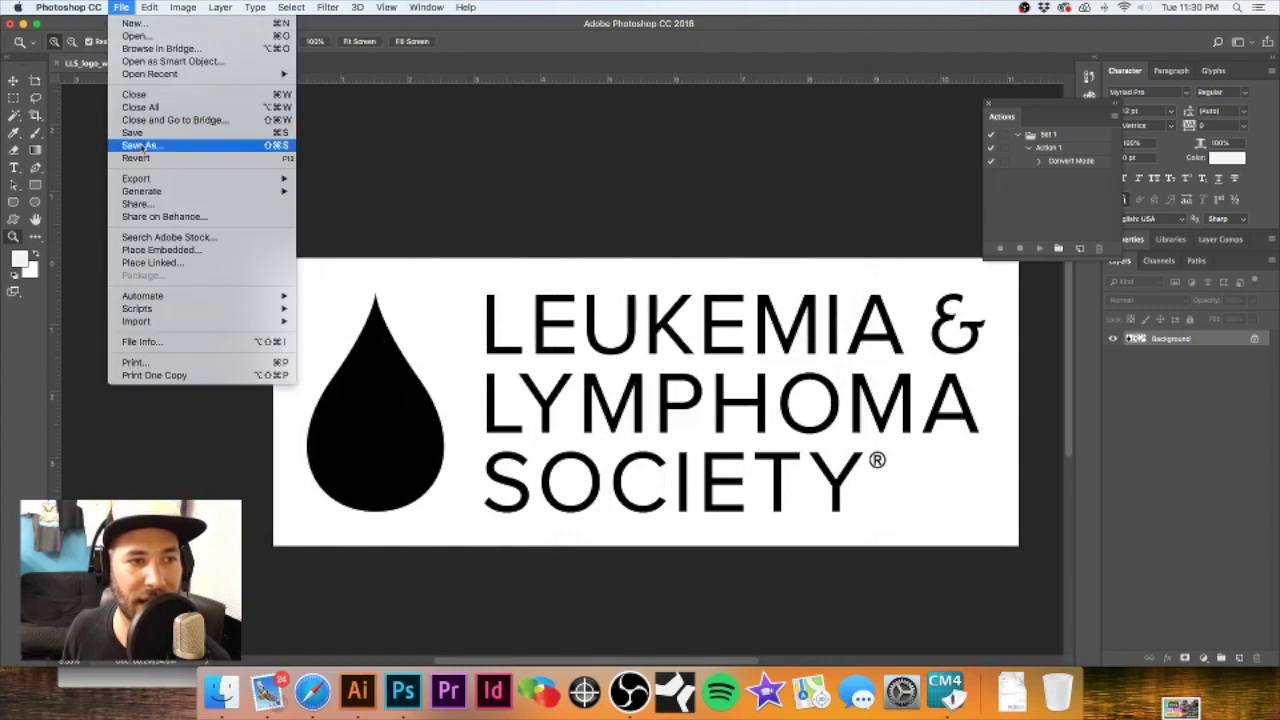
pyautogui.click(143, 148)
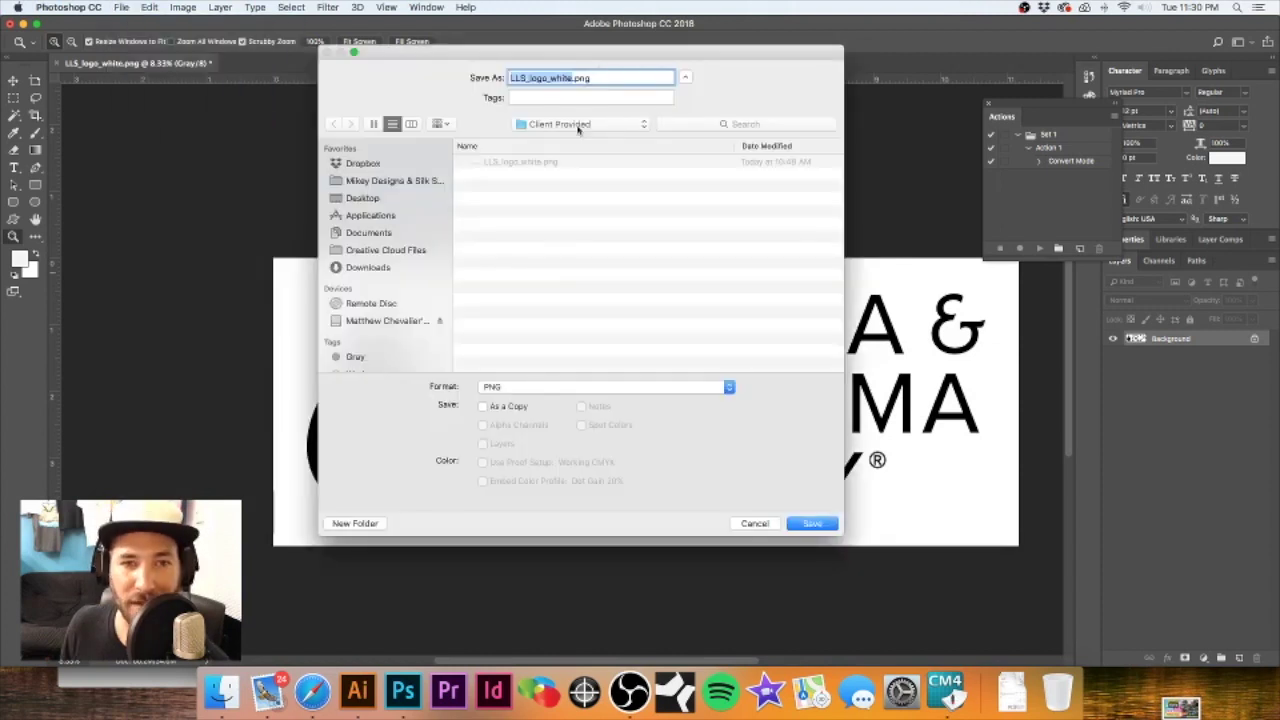
pyautogui.click(556, 390)
pyautogui.click(540, 434)
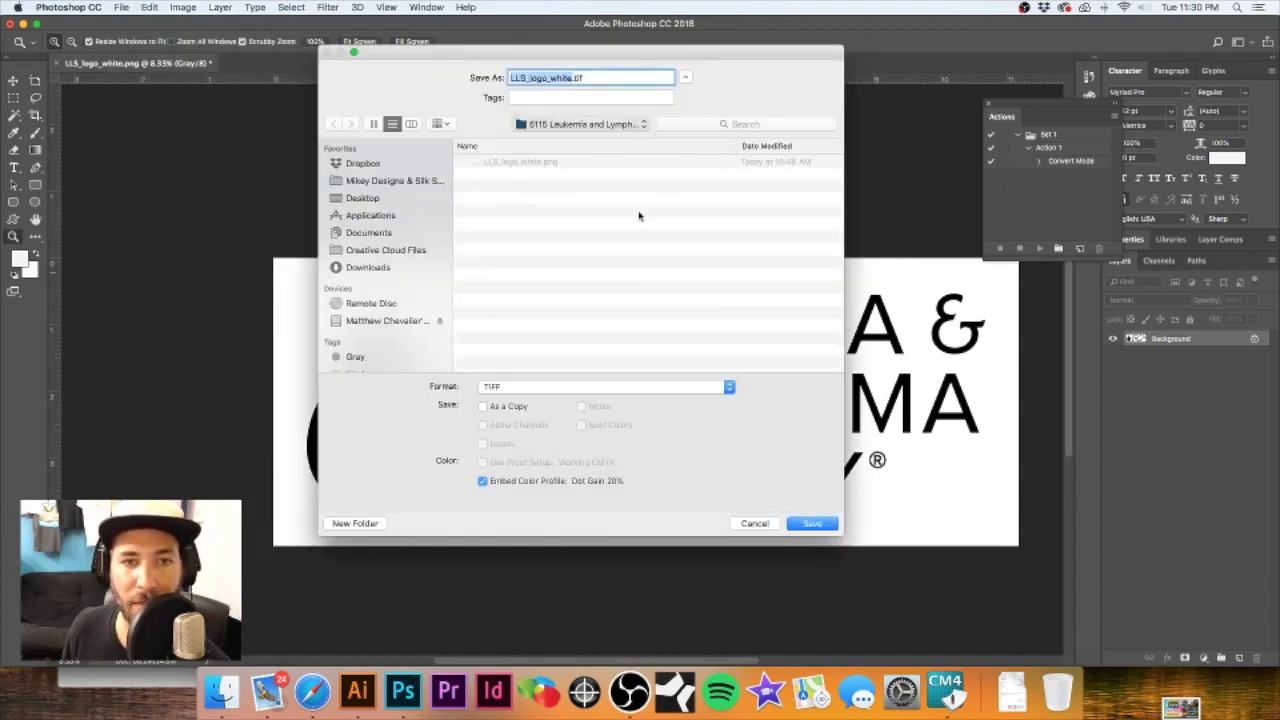
pyautogui.click(808, 523)
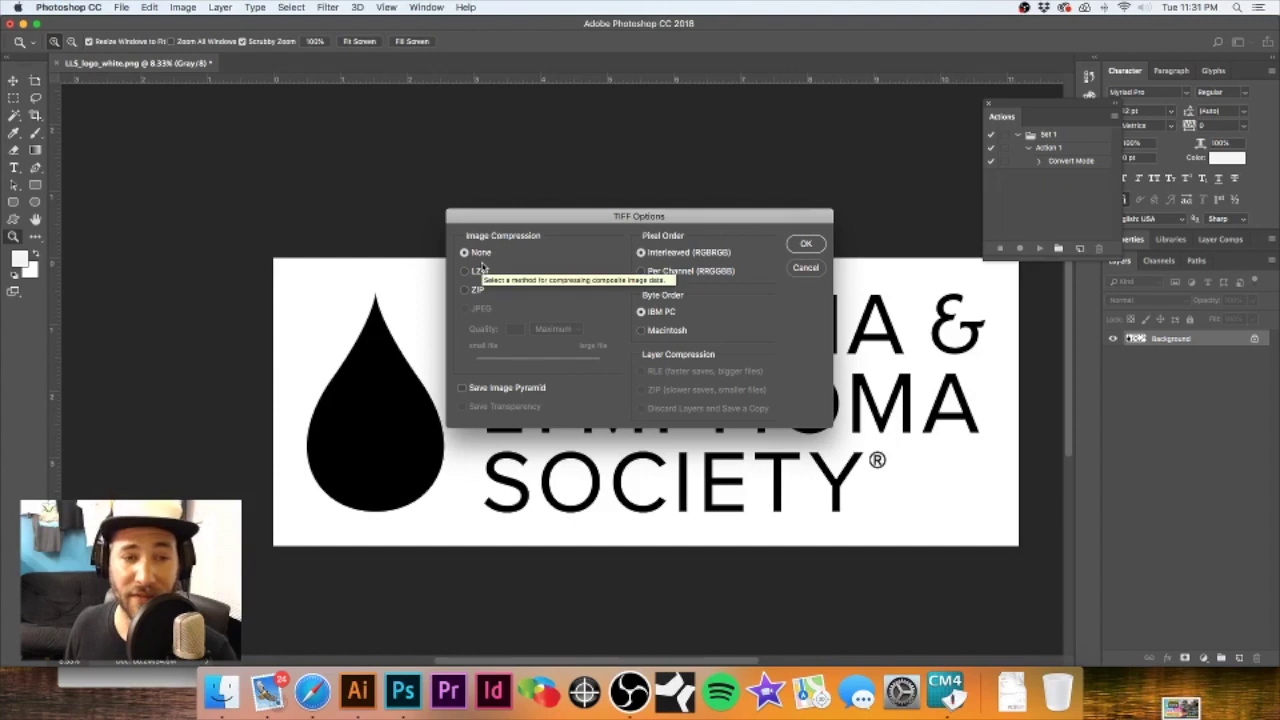
pyautogui.click(805, 244)
pyautogui.press('super+shift+s')
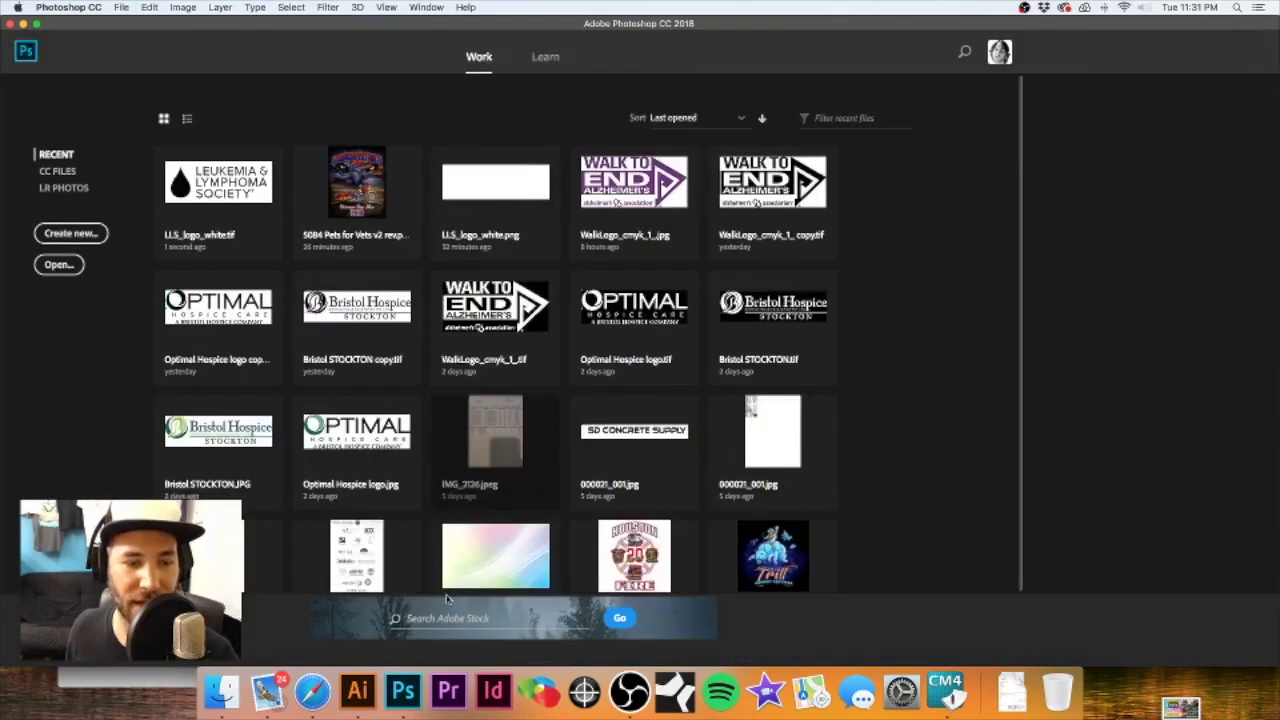
pyautogui.click(357, 690)
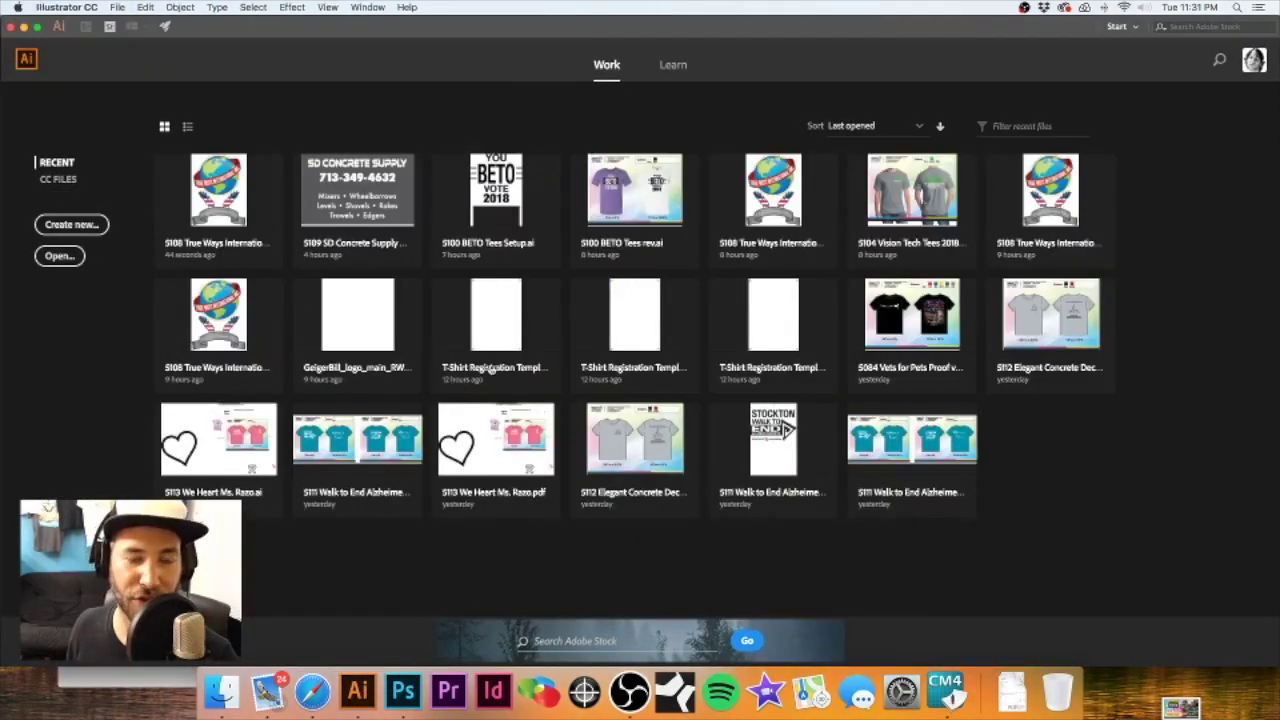
# - Create a new document from the Letter preset in landscape orientation (11 × 8.5 in)
pyautogui.click(85, 225)
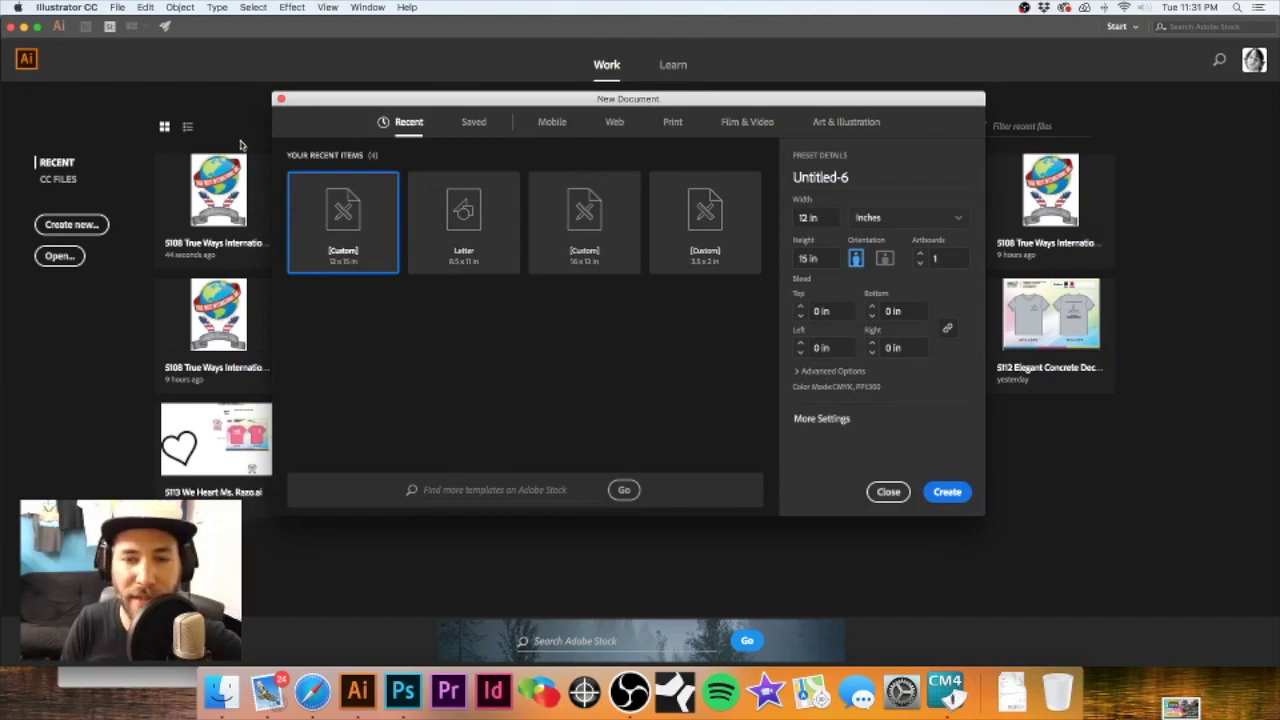
pyautogui.click(474, 214)
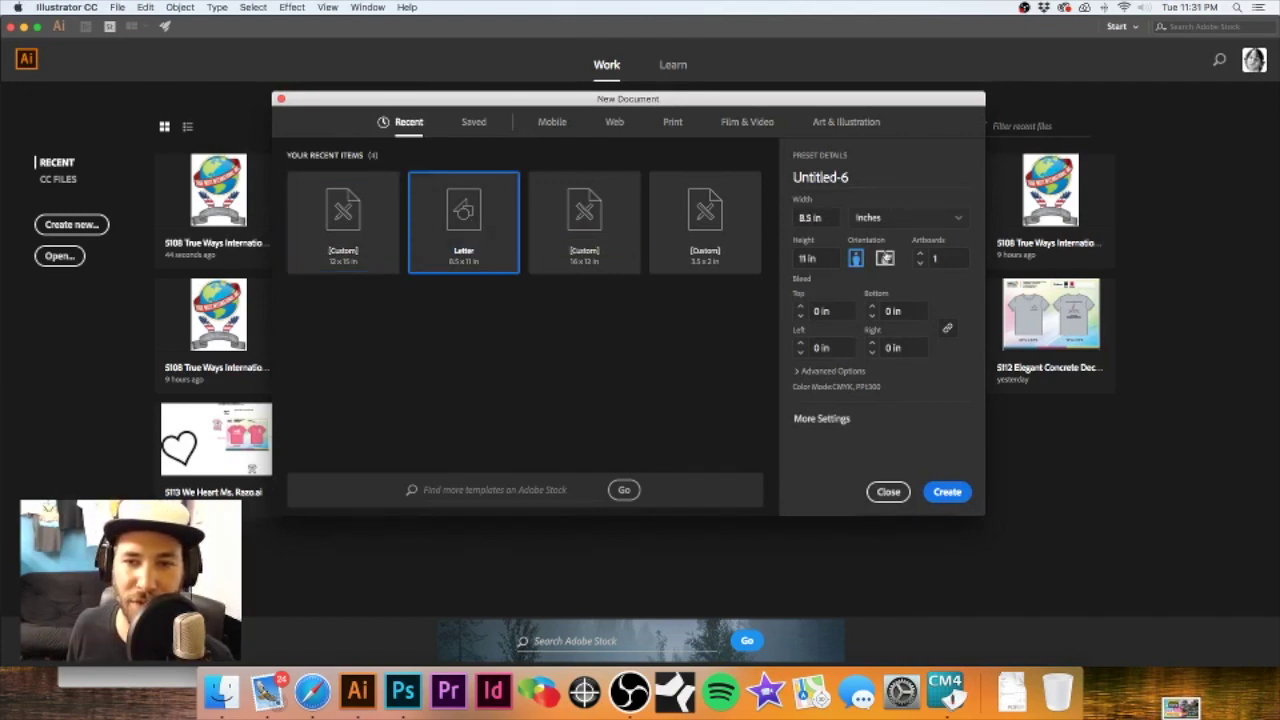
pyautogui.click(885, 258)
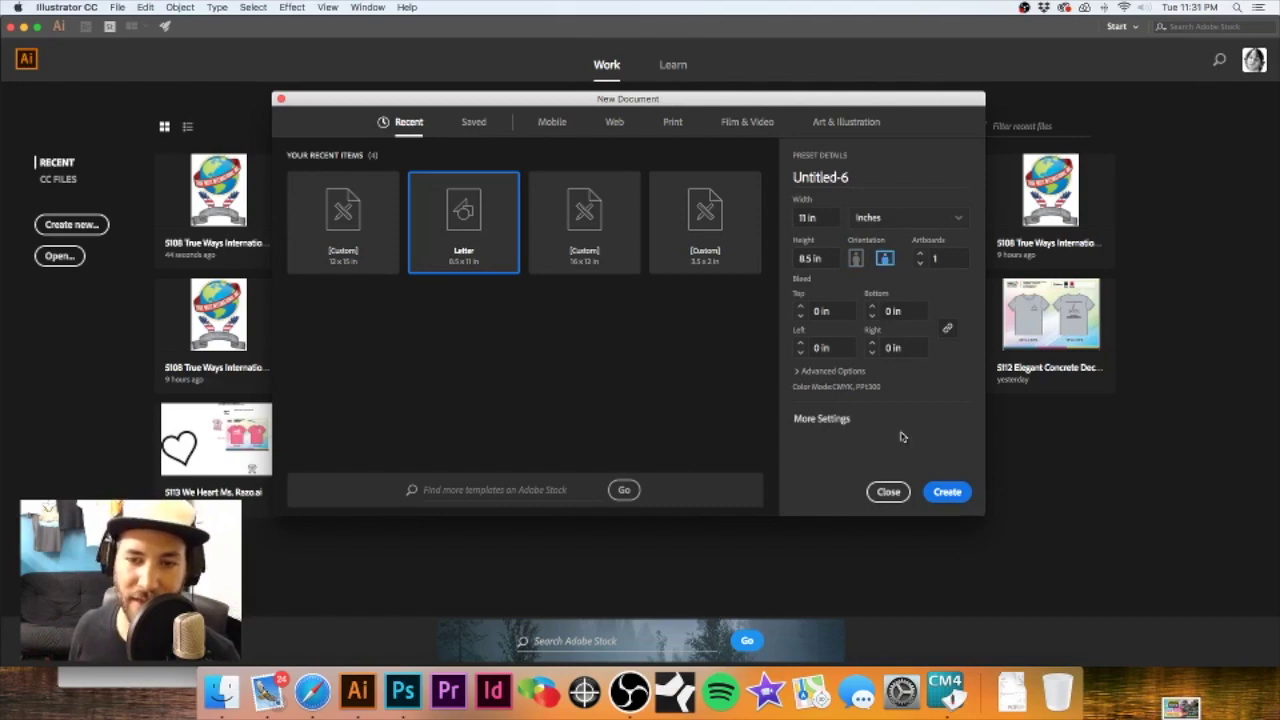
pyautogui.click(947, 492)
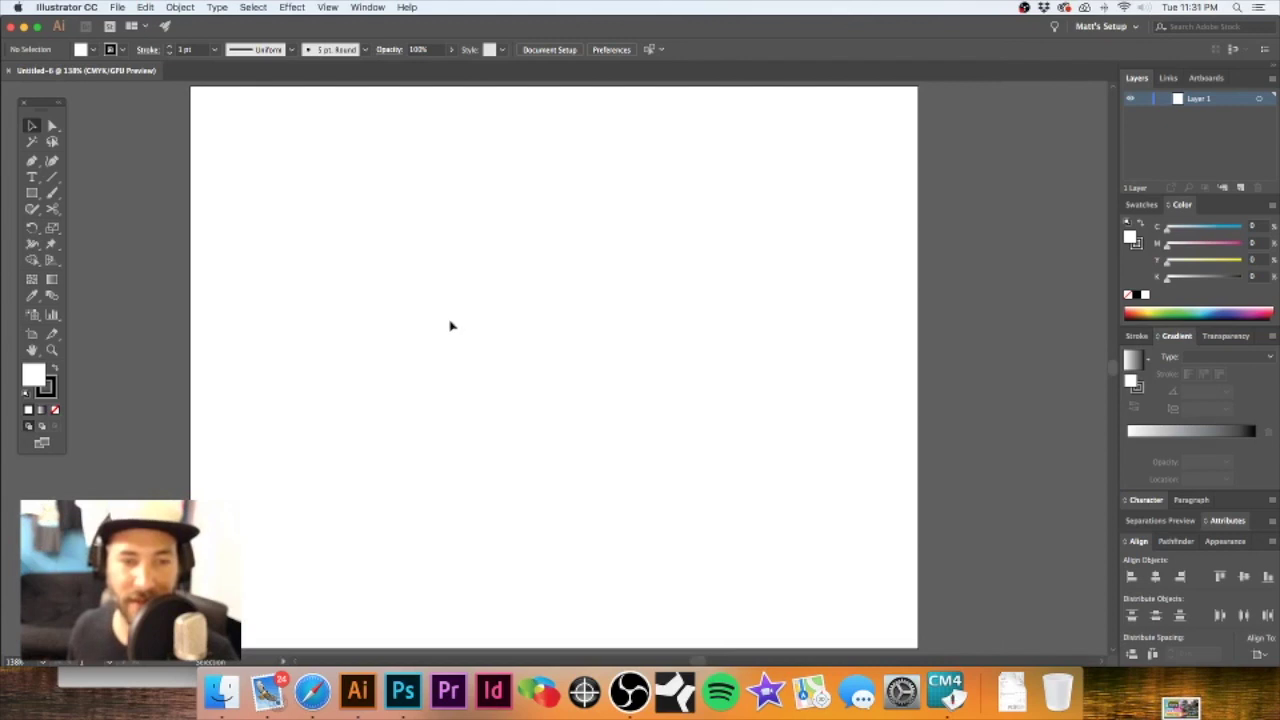
# - Place LLS_logo_white.tif from T-Shirt Jobs > Leukemia folder by dragging it onto the artboard
pyautogui.press('shift+super+p')
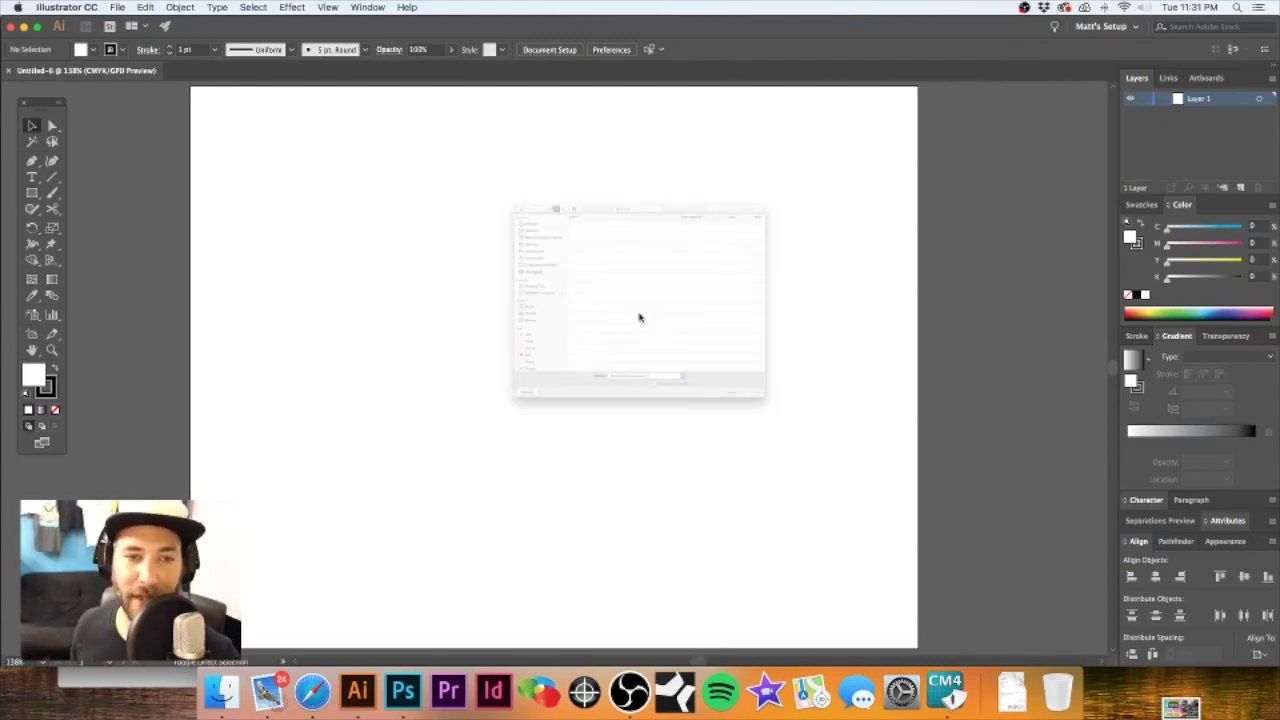
pyautogui.click(414, 140)
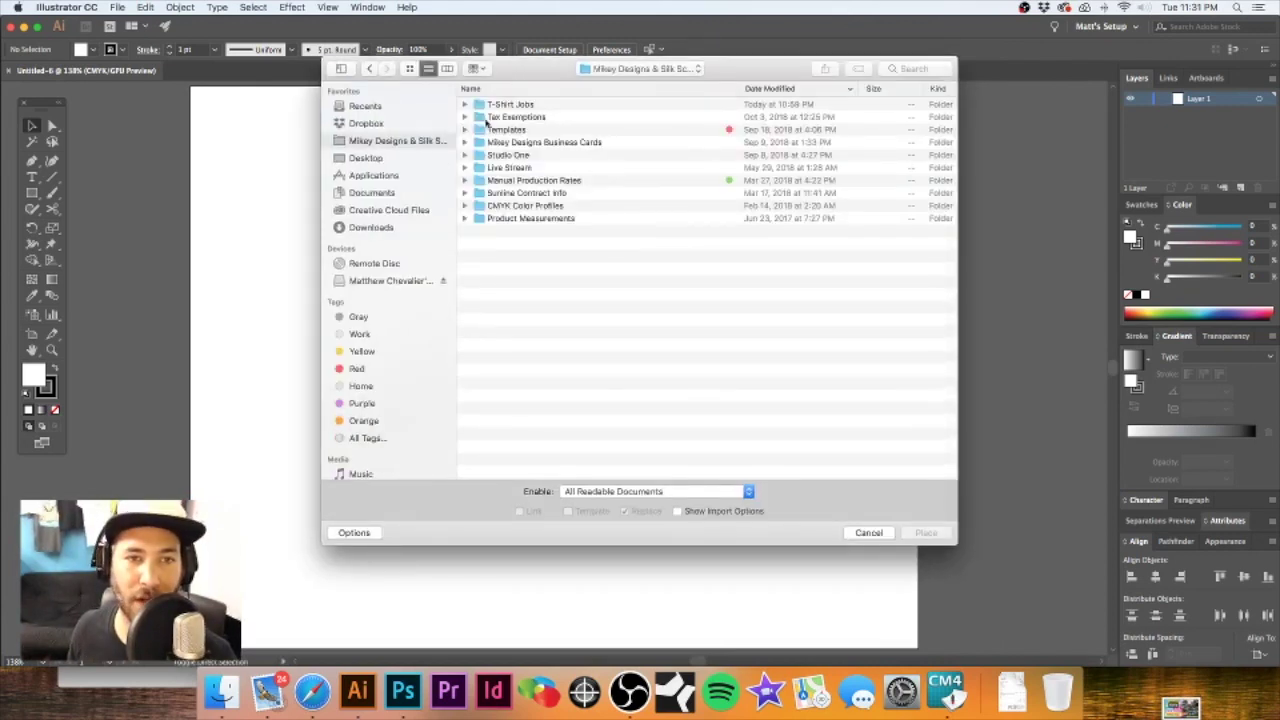
pyautogui.doubleClick(525, 105)
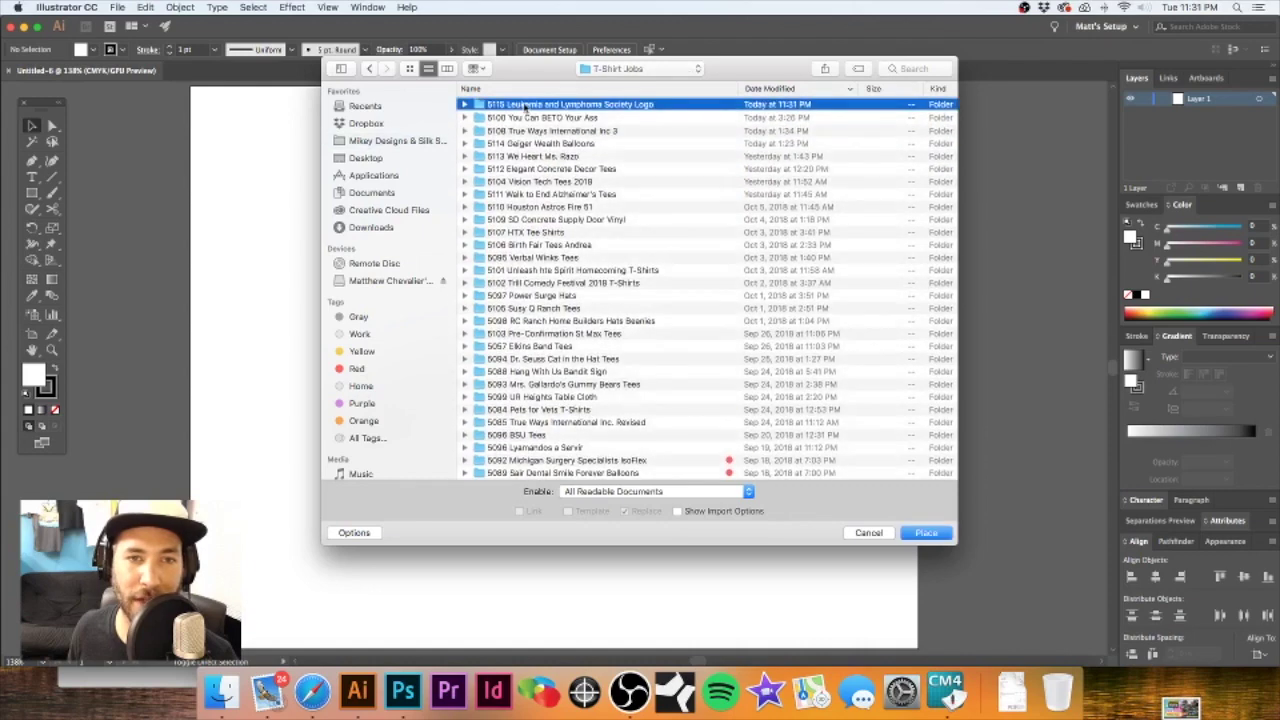
pyautogui.doubleClick(535, 106)
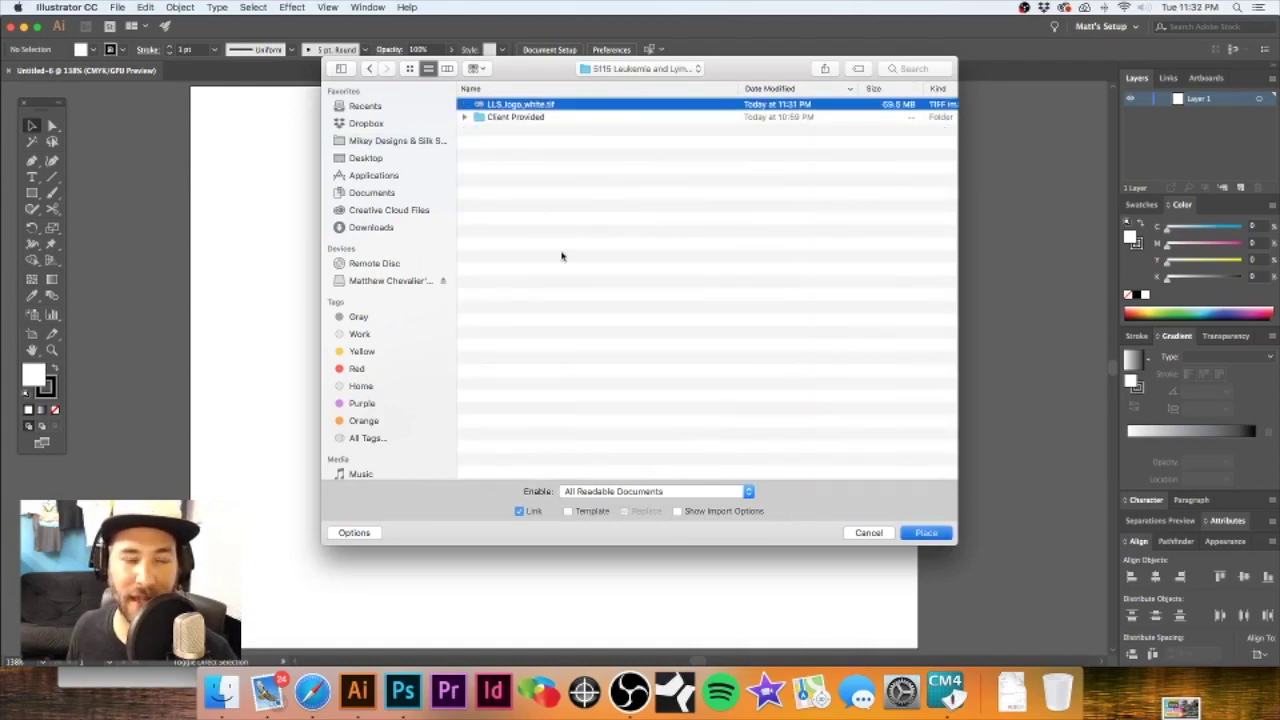
pyautogui.press('Return')
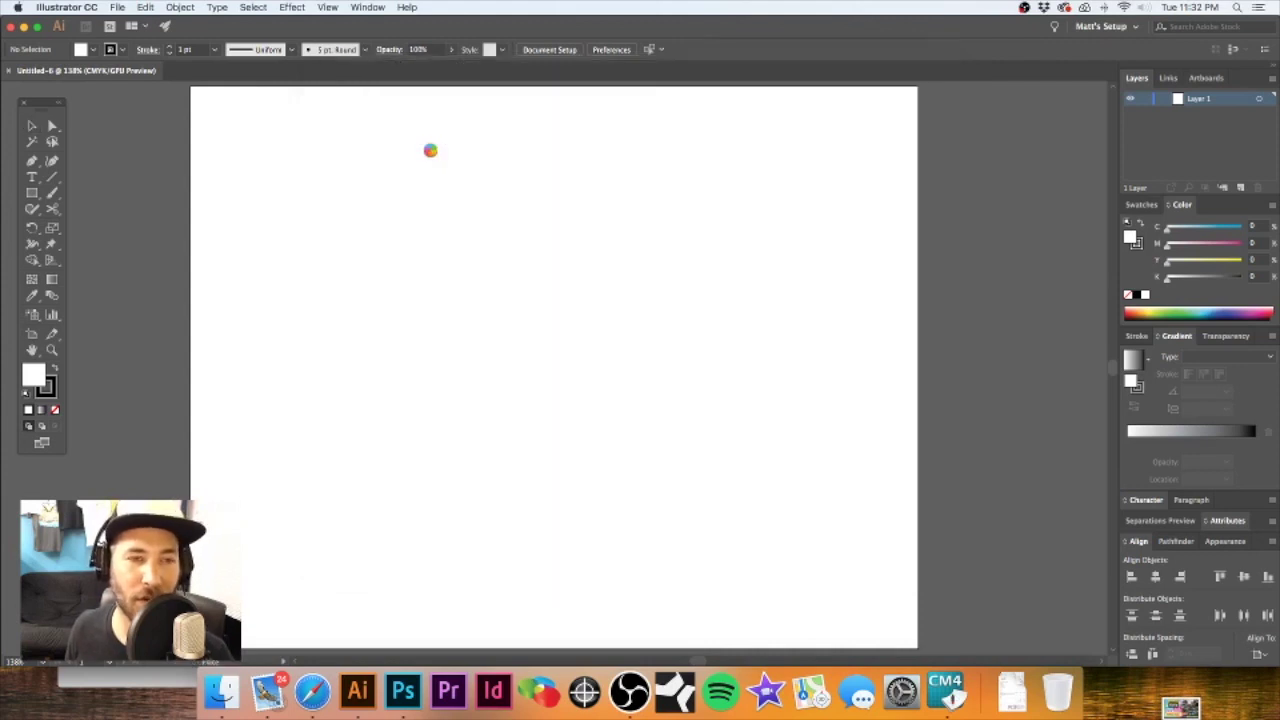
pyautogui.click(236, 121)
pyautogui.moveTo(575, 216); pyautogui.dragTo(505, 300)
pyautogui.click(471, 191)
pyautogui.click(423, 263)
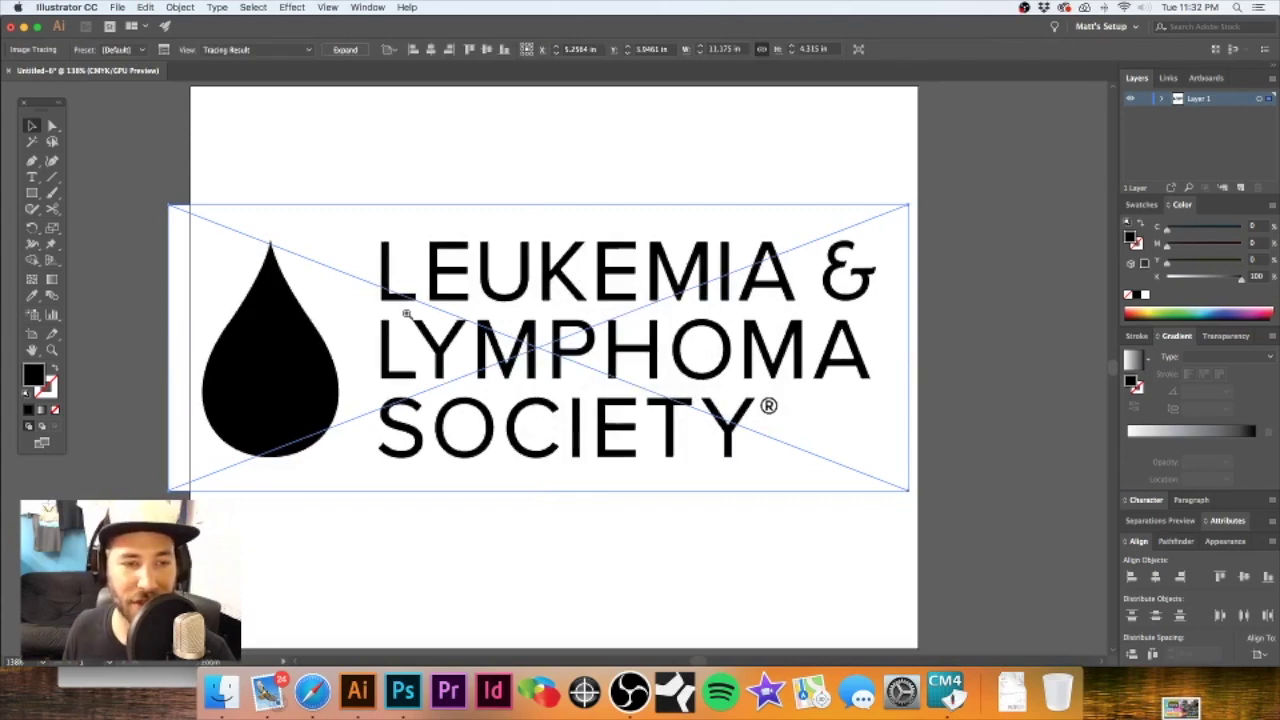
# - Zoom in on the placed logo and run Image Trace with the Default preset
pyautogui.scroll(3, 318, 300)
pyautogui.scroll(4, 420, 340)
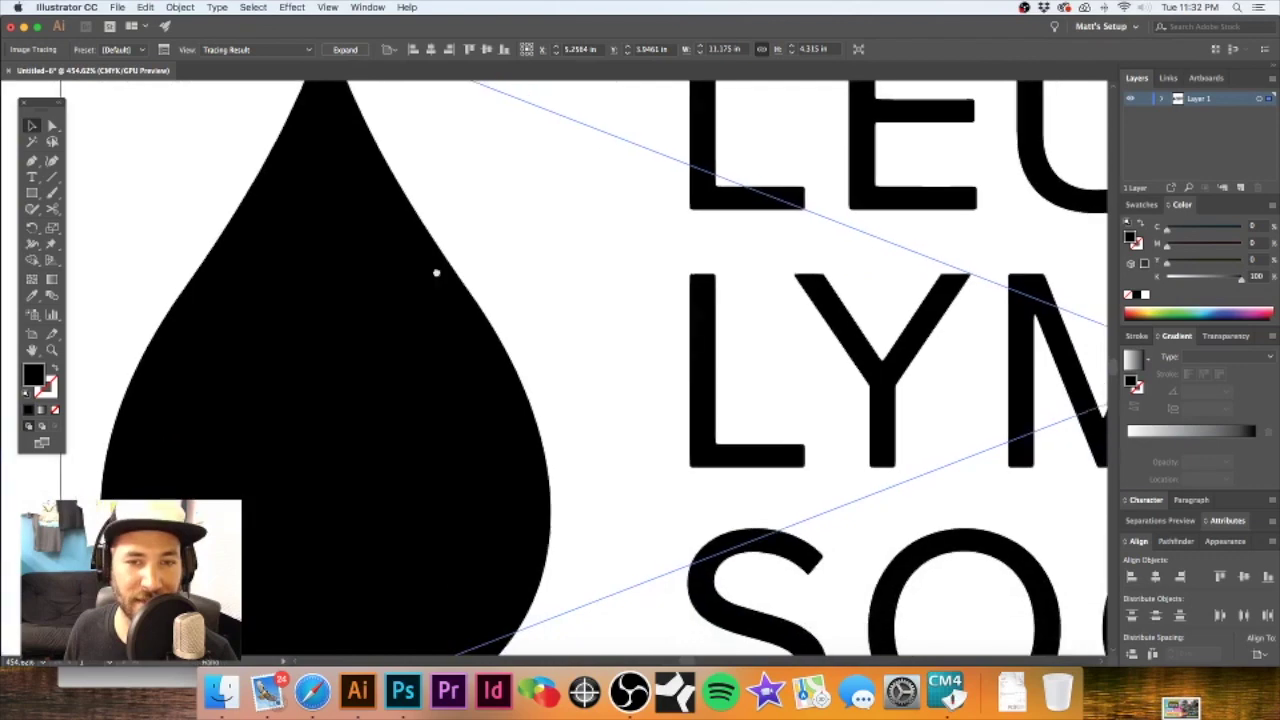
pyautogui.scroll(3, 569, 317)
pyautogui.scroll(4, 824, 340)
pyautogui.scroll(3, 530, 320)
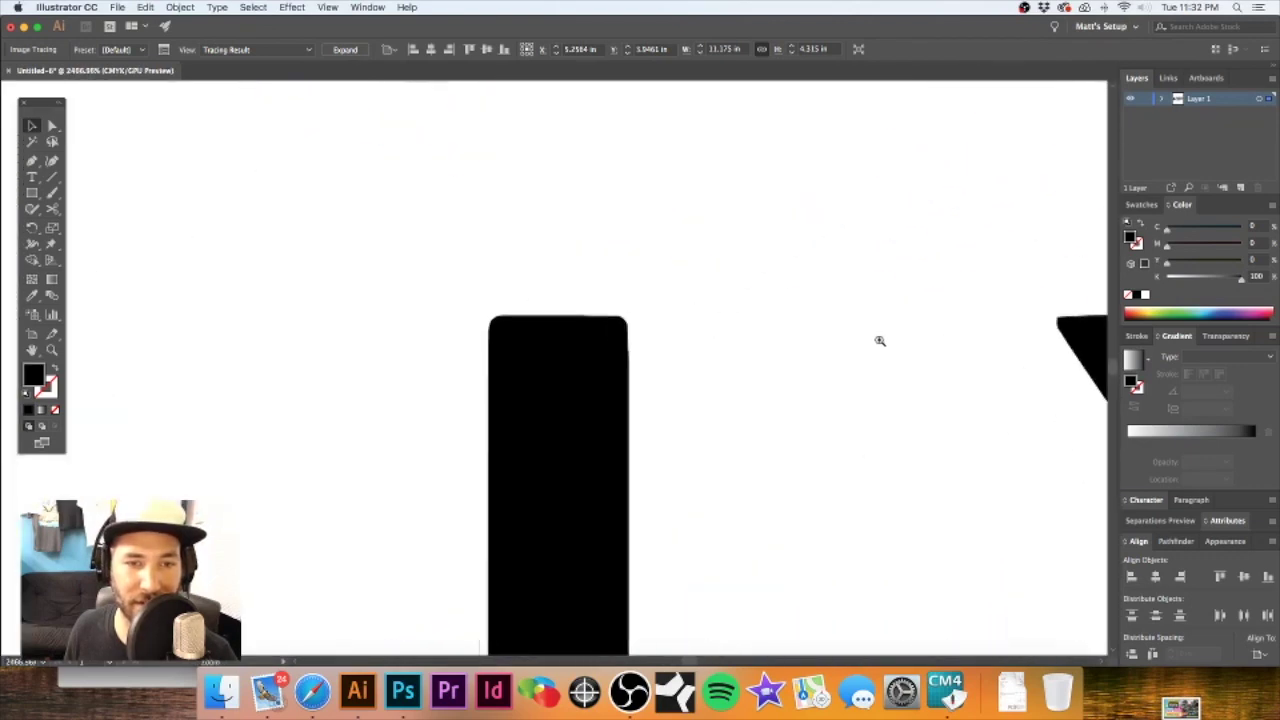
pyautogui.scroll(-7, 635, 360)
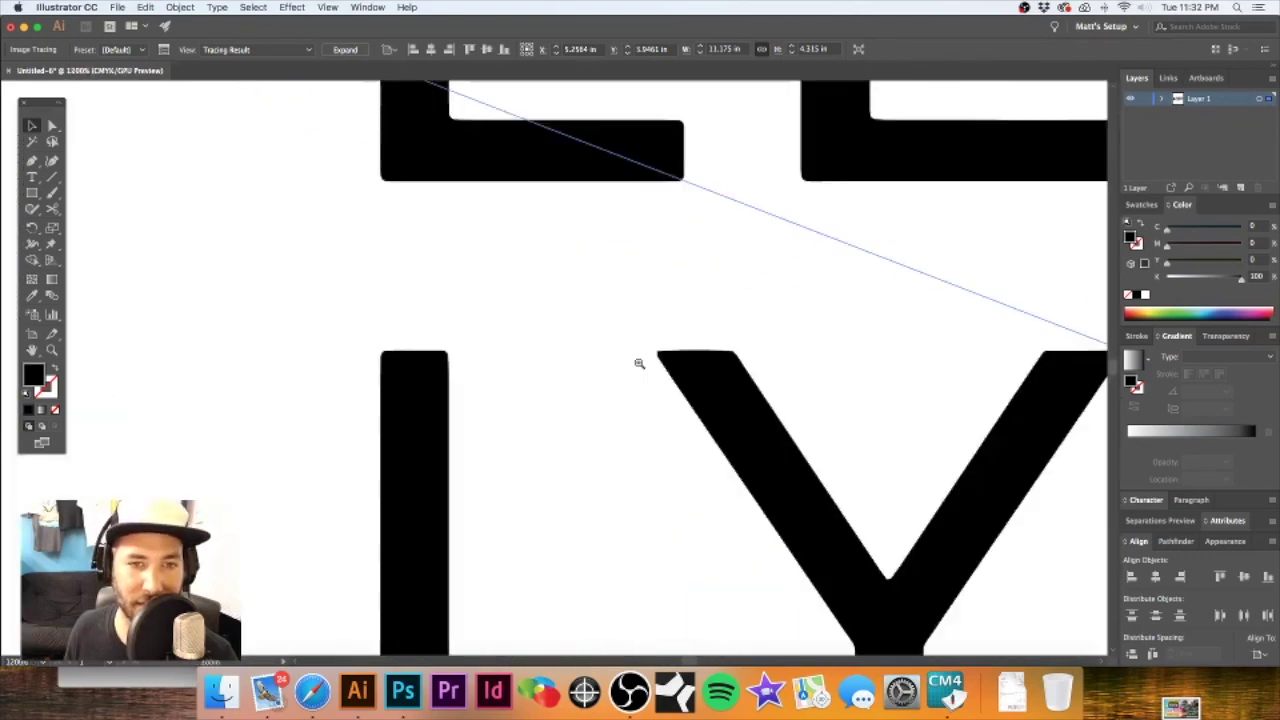
pyautogui.scroll(3, 495, 383)
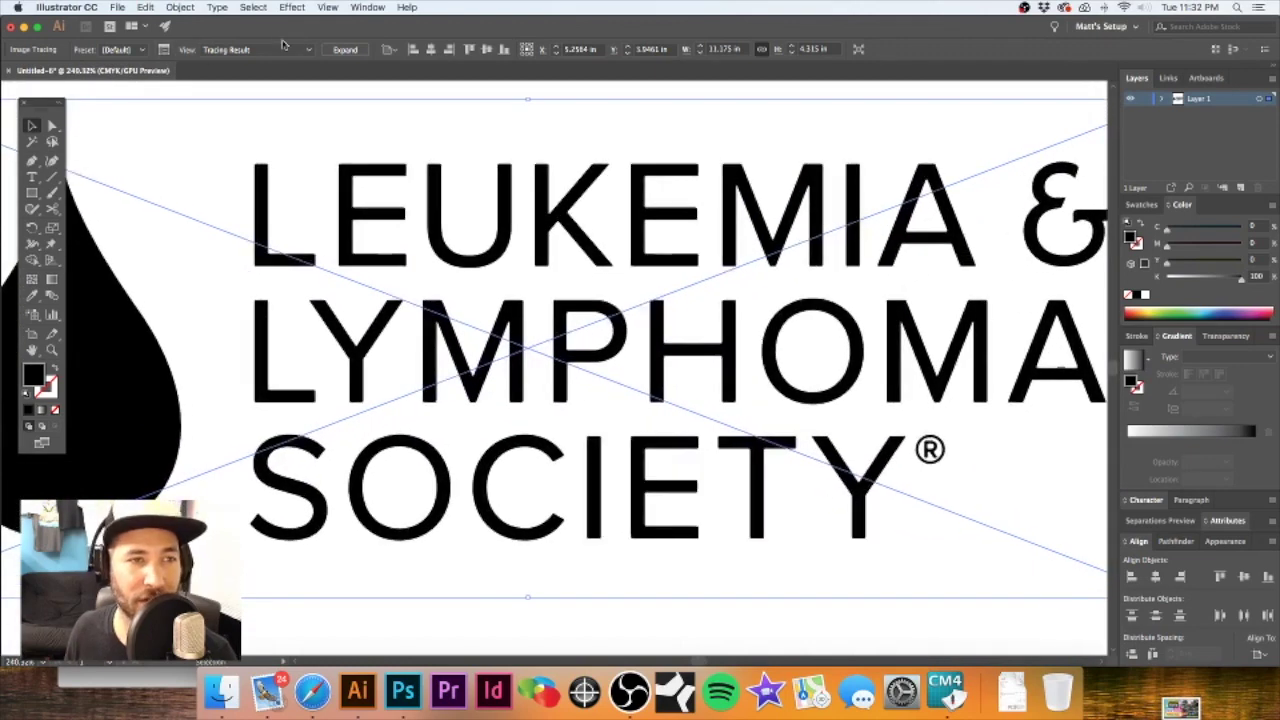
pyautogui.click(164, 50)
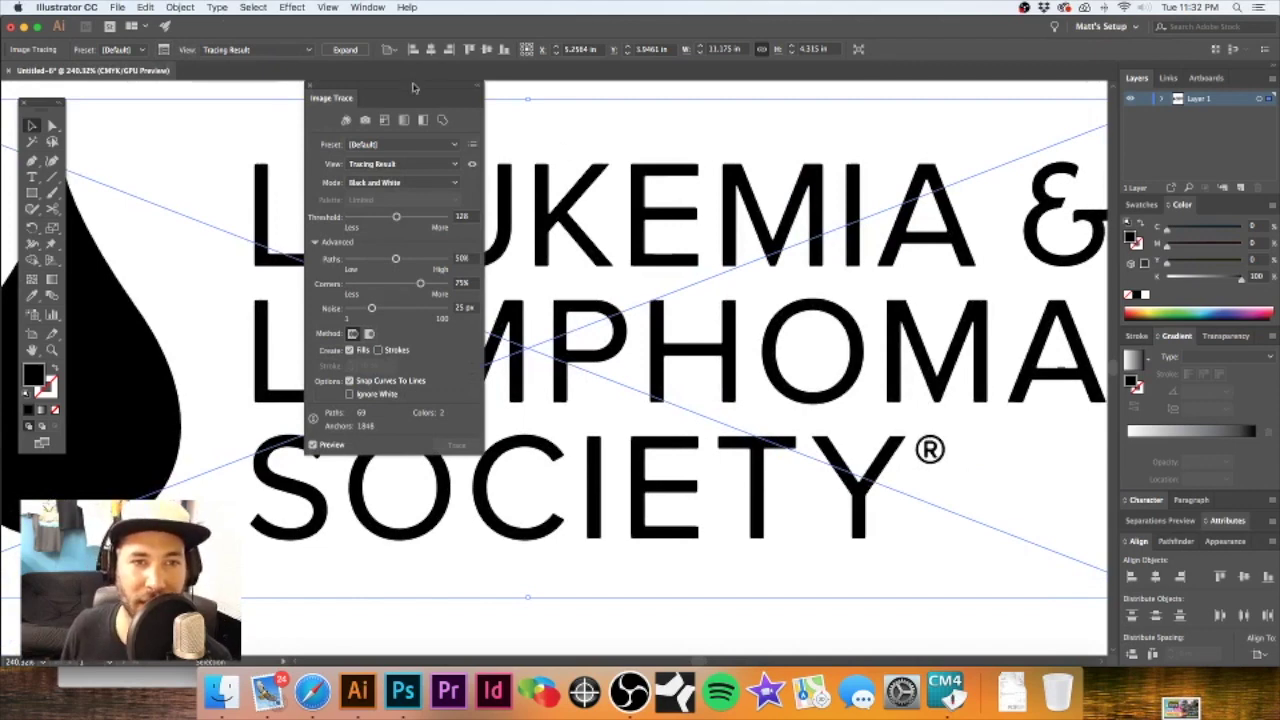
# - Move the Image Trace panel aside, zoom in, and raise the threshold to darken the trace
pyautogui.moveTo(413, 88); pyautogui.dragTo(629, 100)
pyautogui.scroll(5, 278, 202)
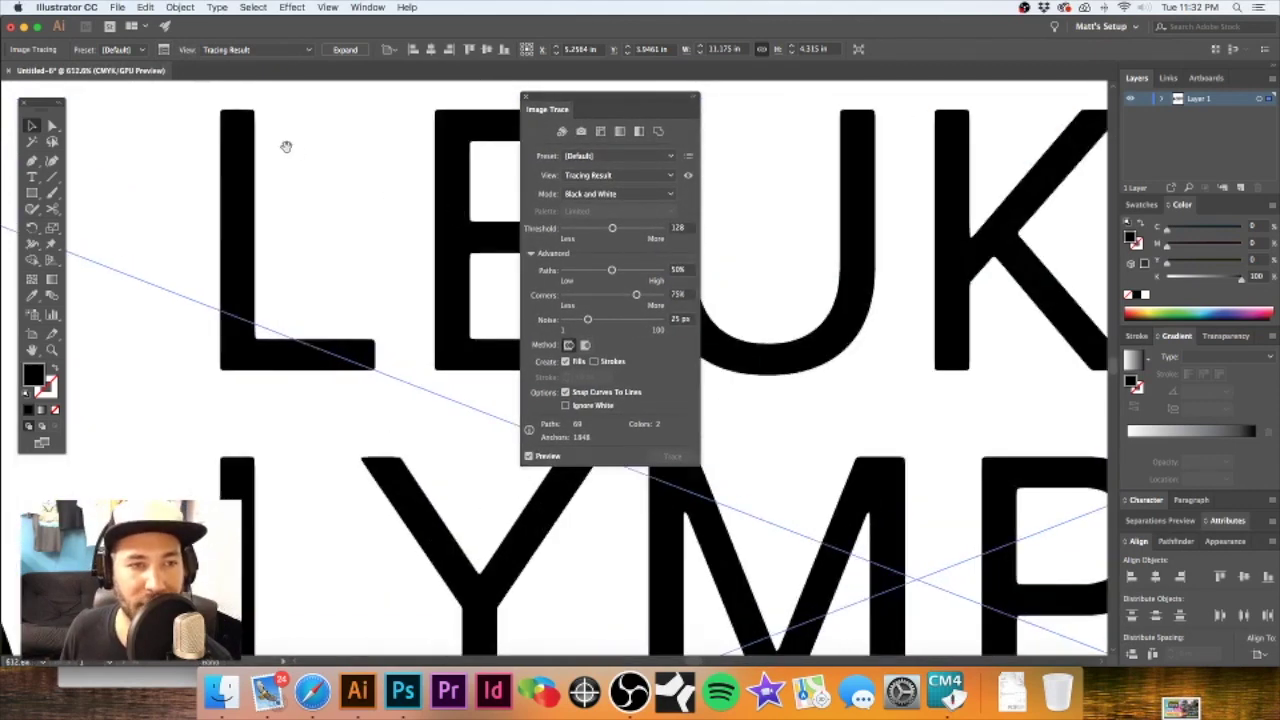
pyautogui.scroll(4, 291, 240)
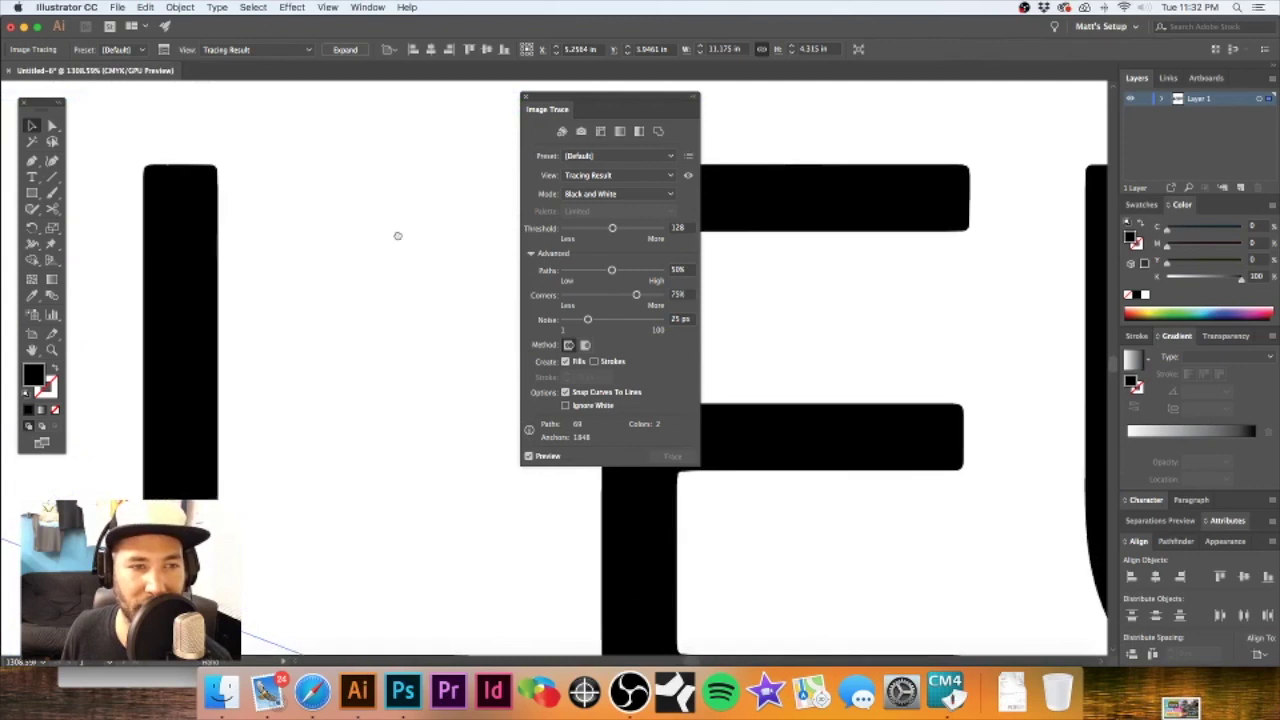
pyautogui.scroll(2, 390, 232)
pyautogui.moveTo(612, 228); pyautogui.dragTo(641, 229)
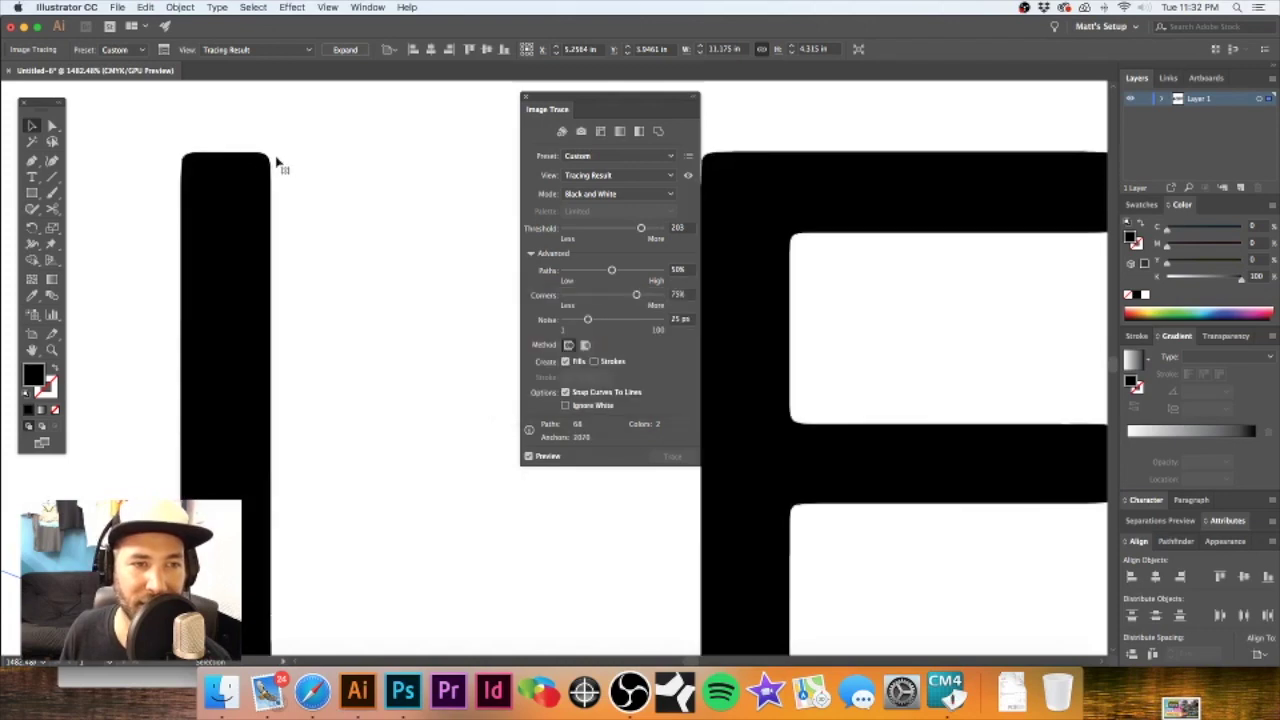
# - Lower the tracing threshold to 106 while checking the ® mark for thinner shapes
pyautogui.scroll(-7, 474, 337)
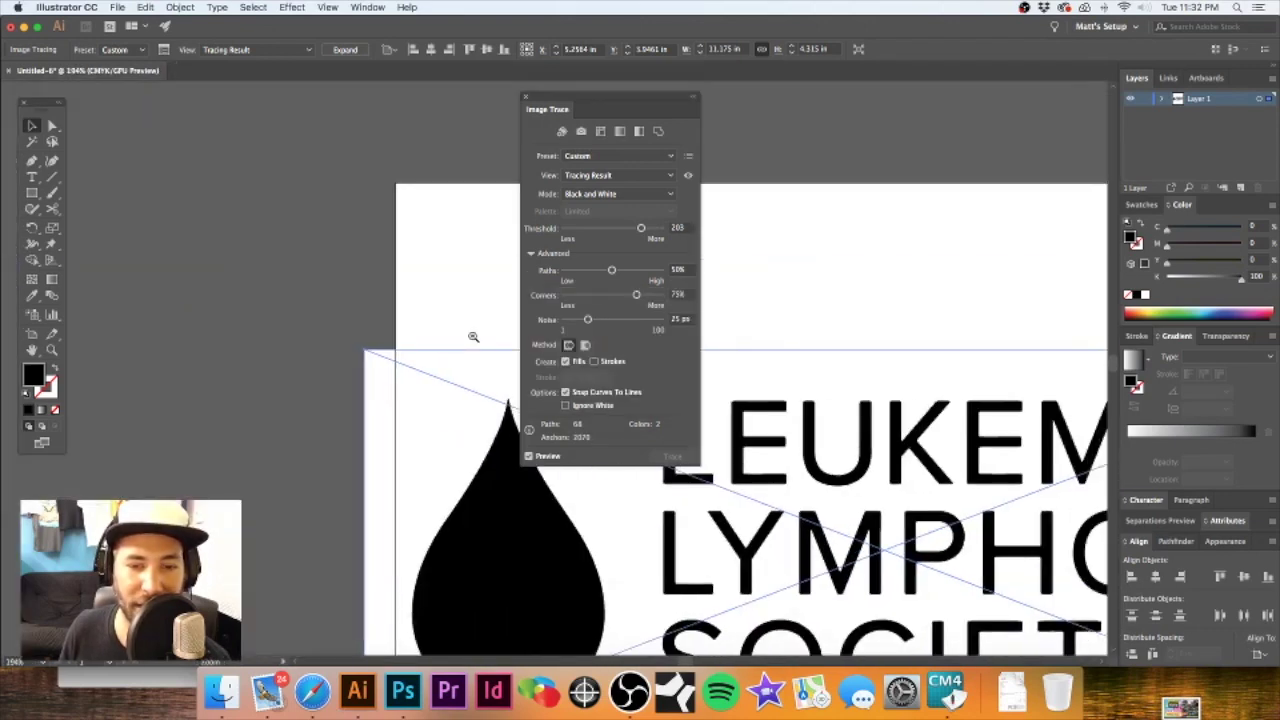
pyautogui.hscroll(10, 867, 497)
pyautogui.scroll(-3, 600, 450)
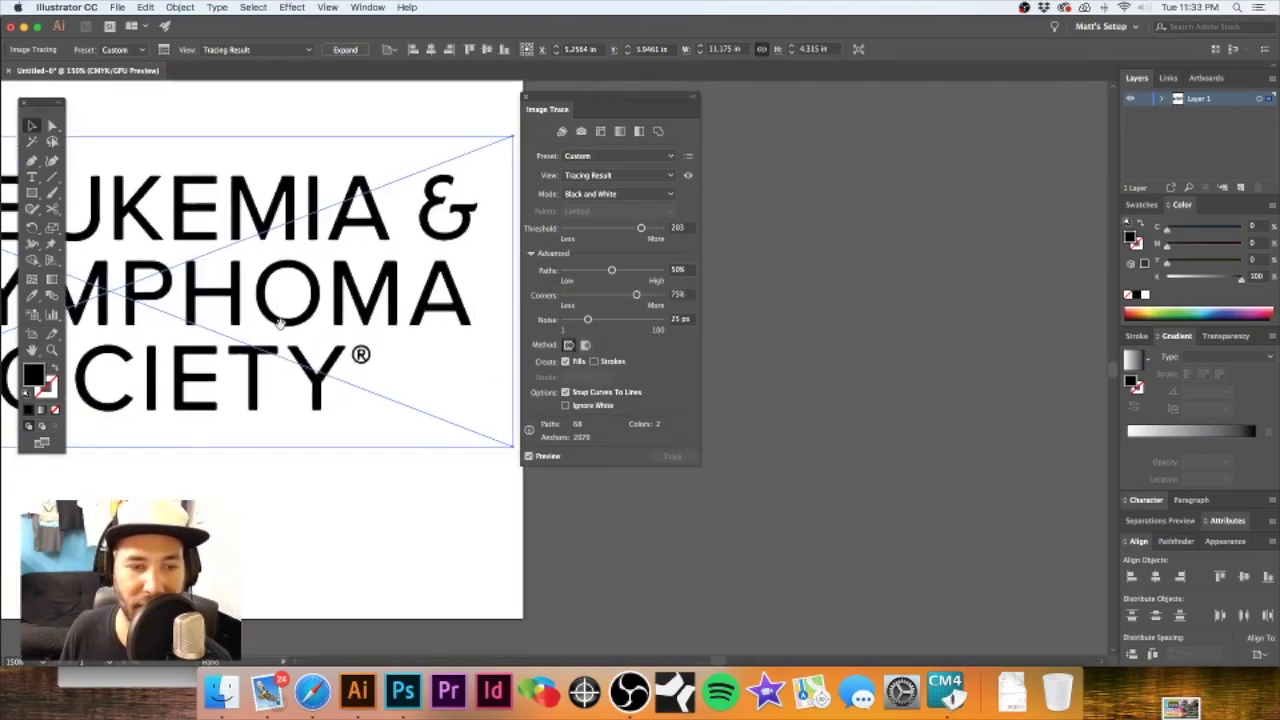
pyautogui.scroll(4, 380, 358)
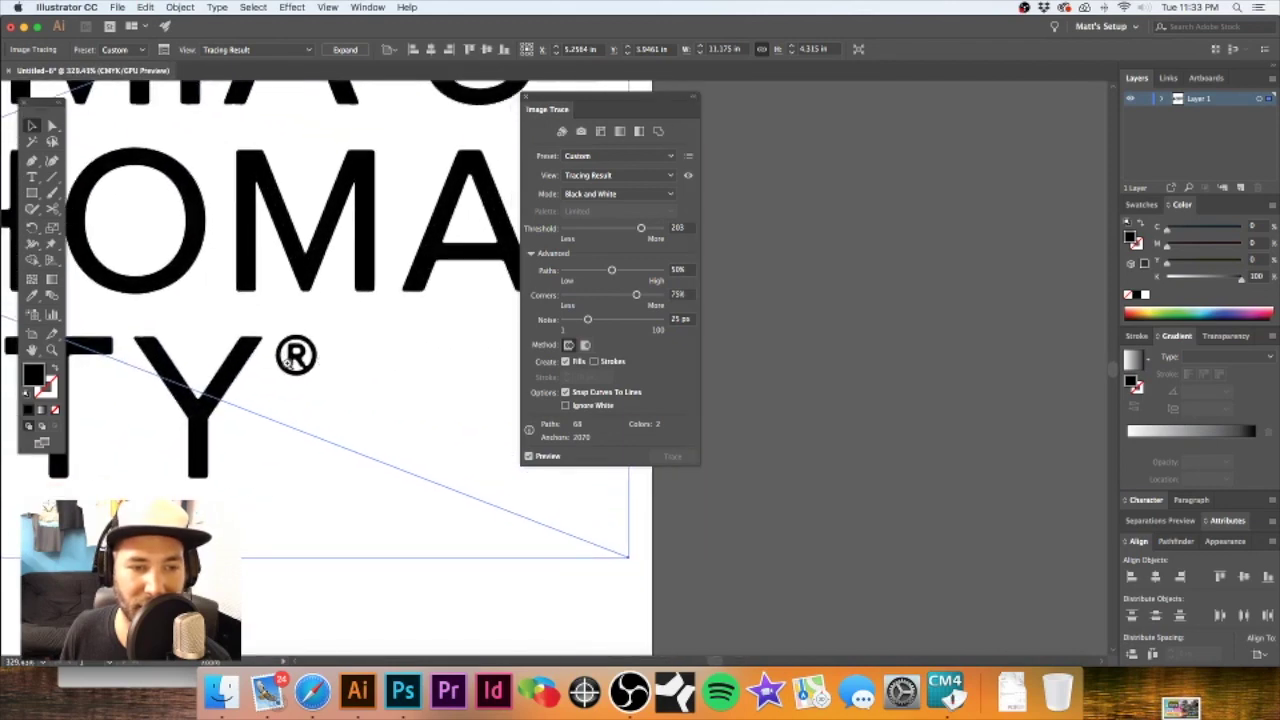
pyautogui.scroll(2, 422, 347)
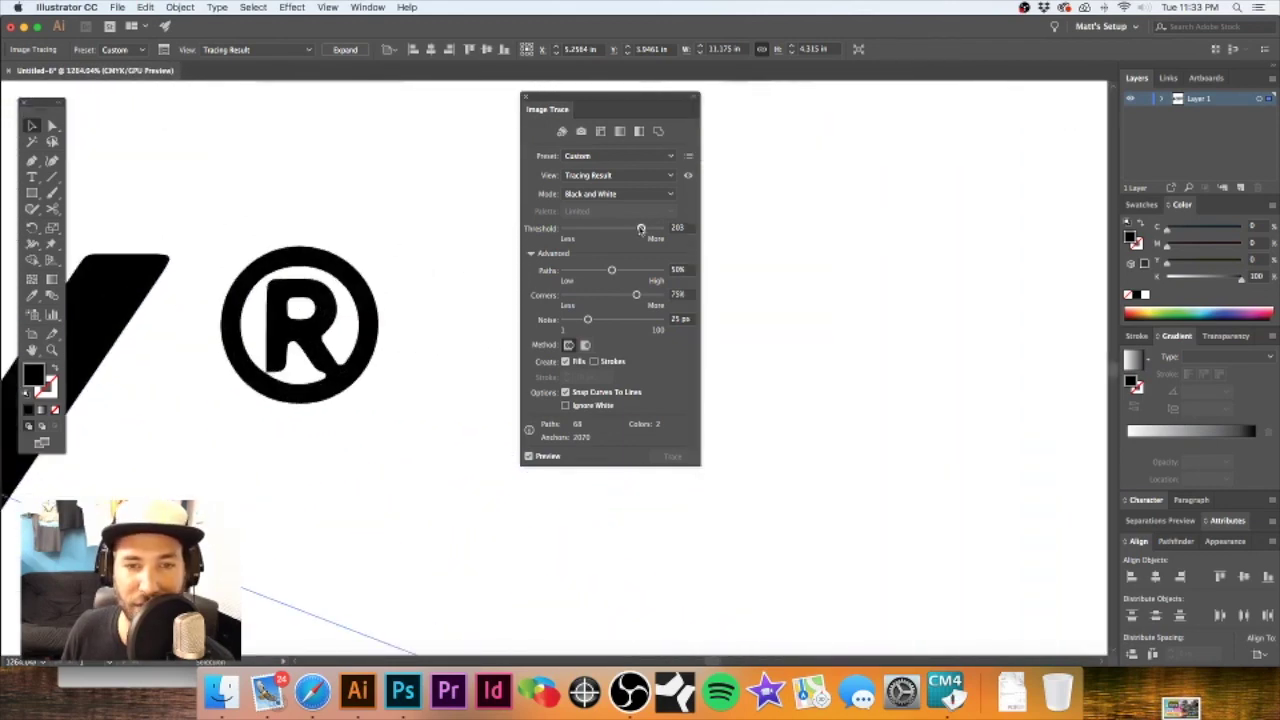
pyautogui.moveTo(641, 228); pyautogui.dragTo(622, 232)
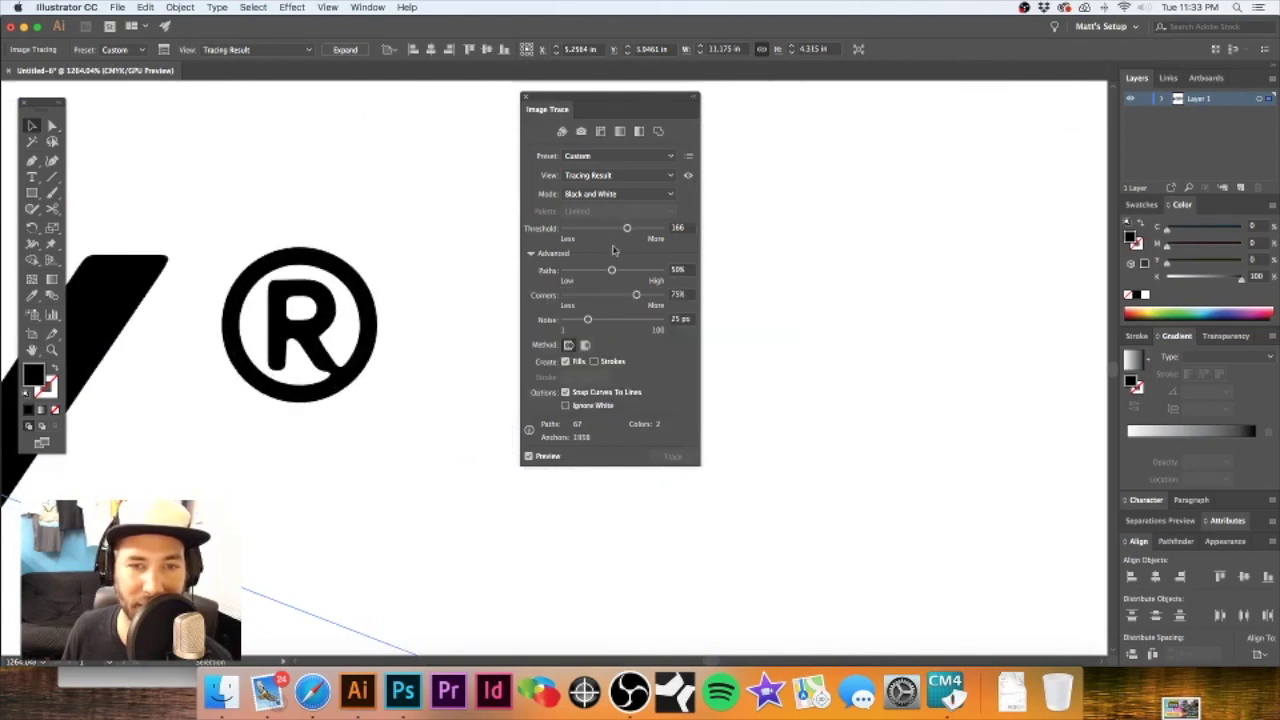
pyautogui.moveTo(626, 228); pyautogui.dragTo(598, 231)
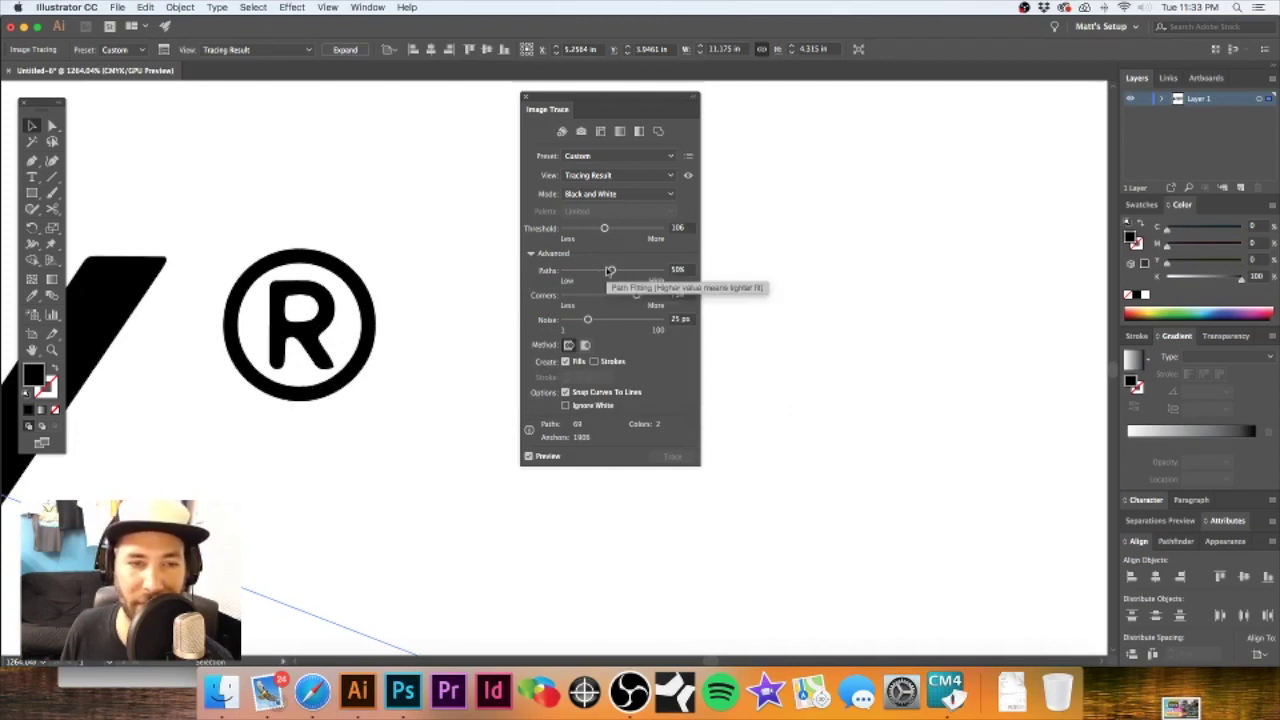
# - Retune the trace's Advanced settings to Paths 1% and Corners 95%, leaving 712 anchors
pyautogui.moveTo(612, 271); pyautogui.dragTo(649, 271)
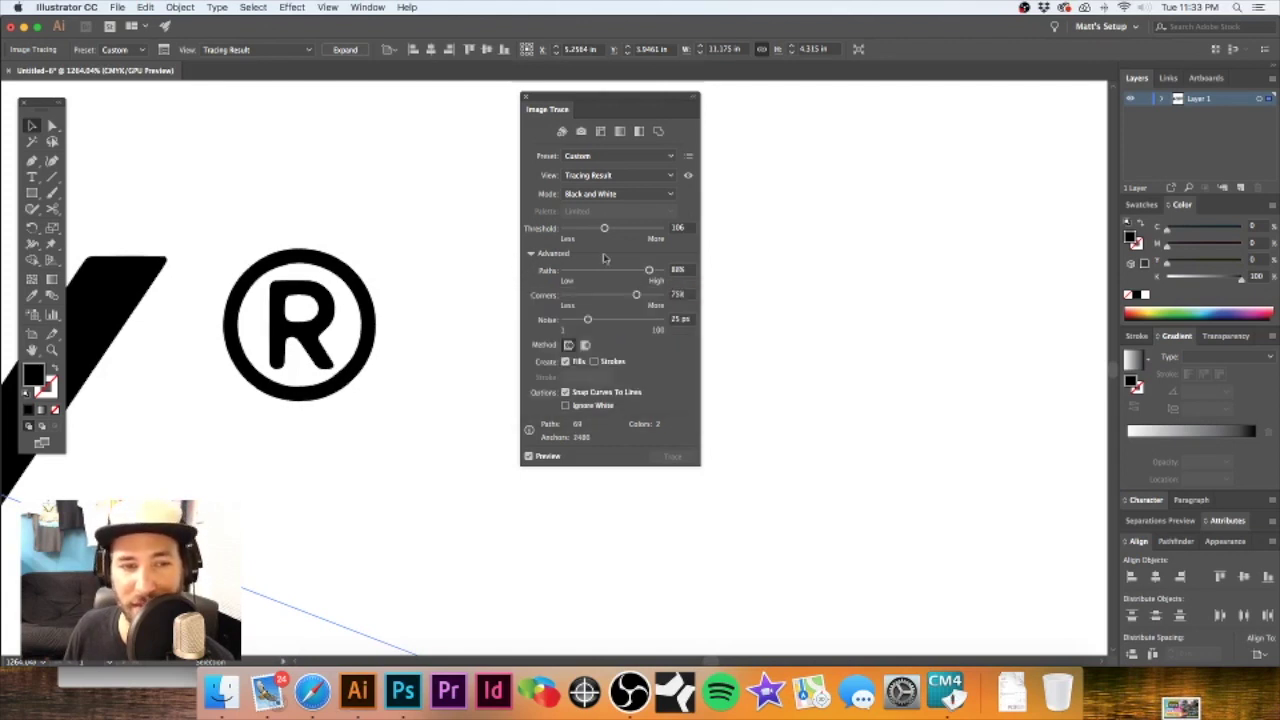
pyautogui.click(531, 254)
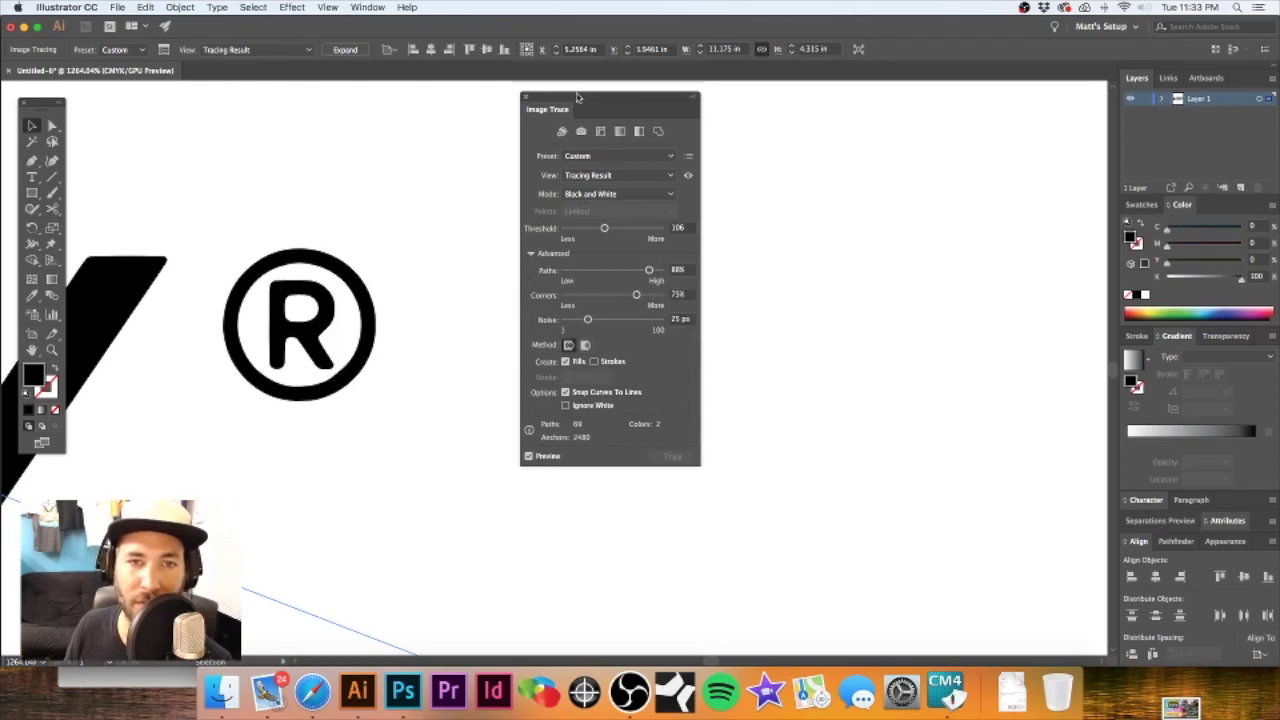
pyautogui.moveTo(577, 97); pyautogui.dragTo(591, 97)
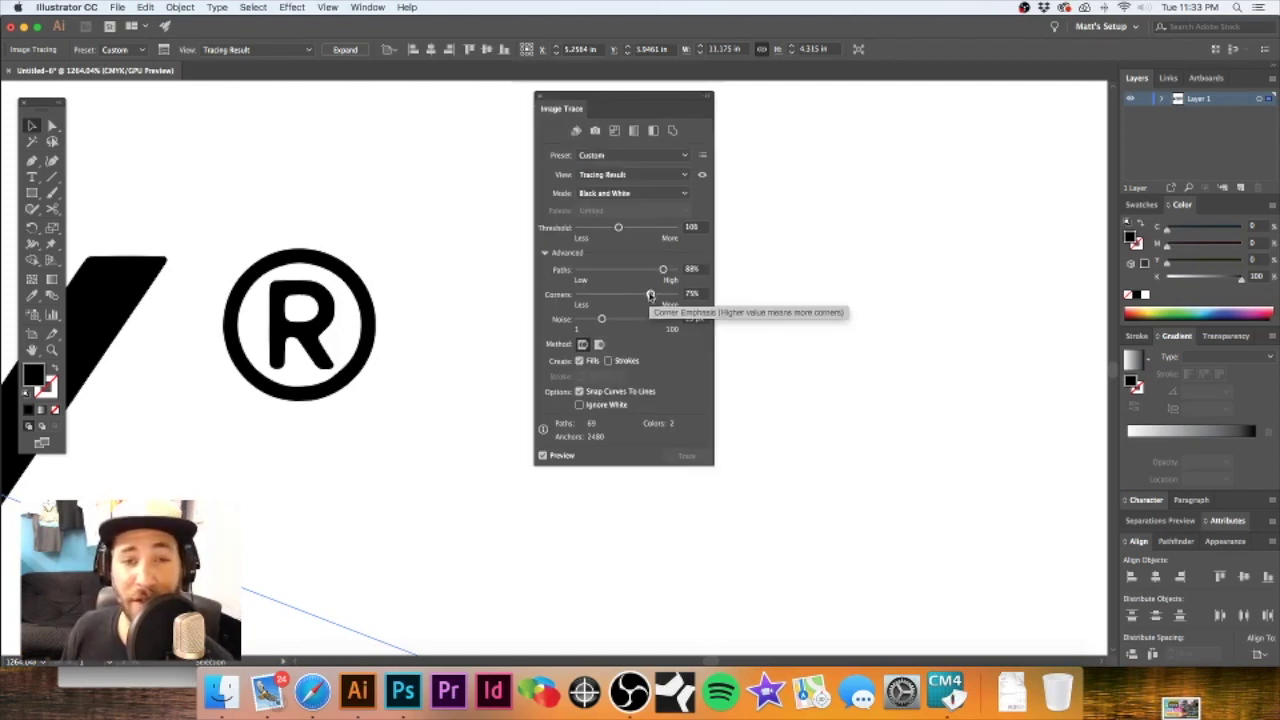
pyautogui.moveTo(650, 296); pyautogui.dragTo(674, 294)
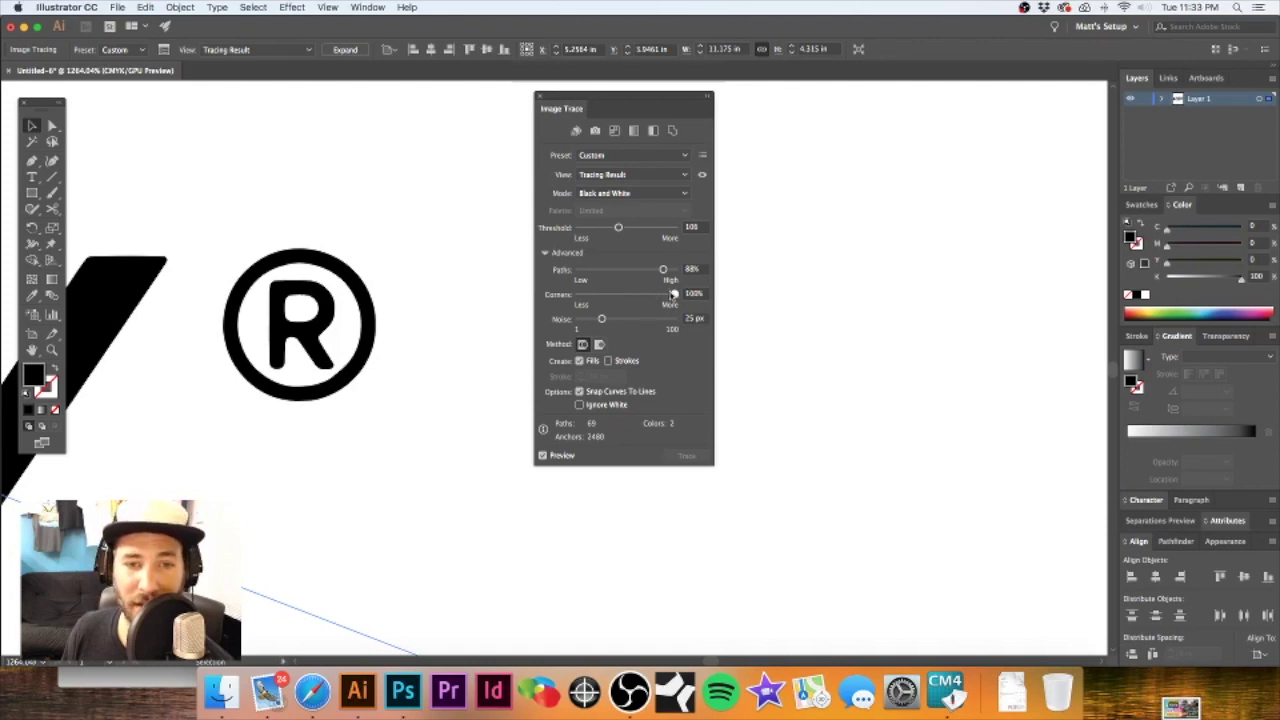
pyautogui.click(599, 317)
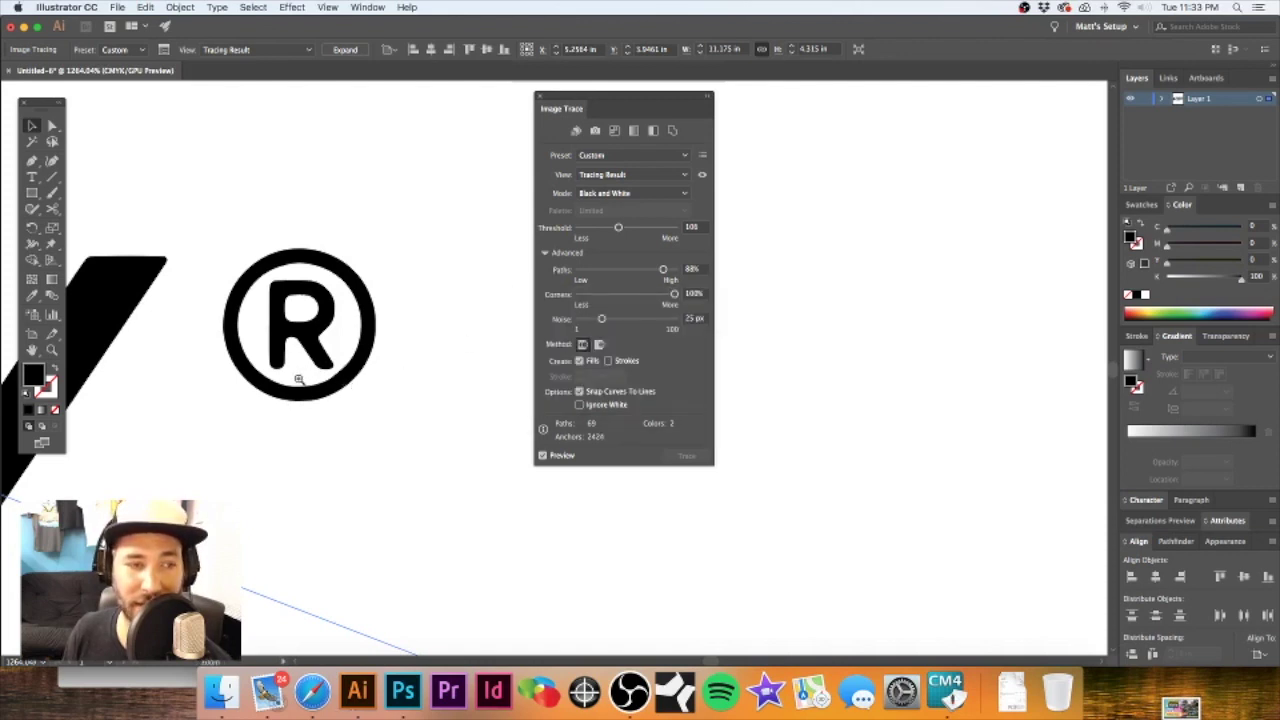
pyautogui.scroll(5, 288, 345)
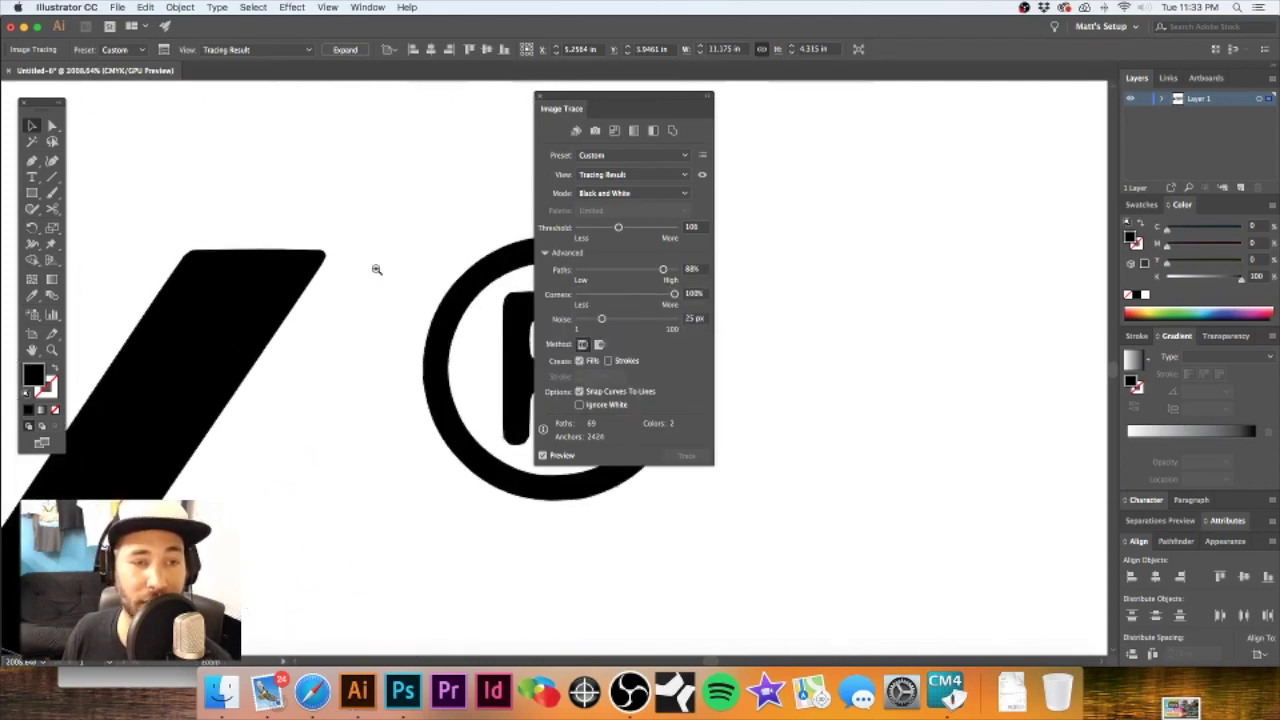
pyautogui.click(578, 294)
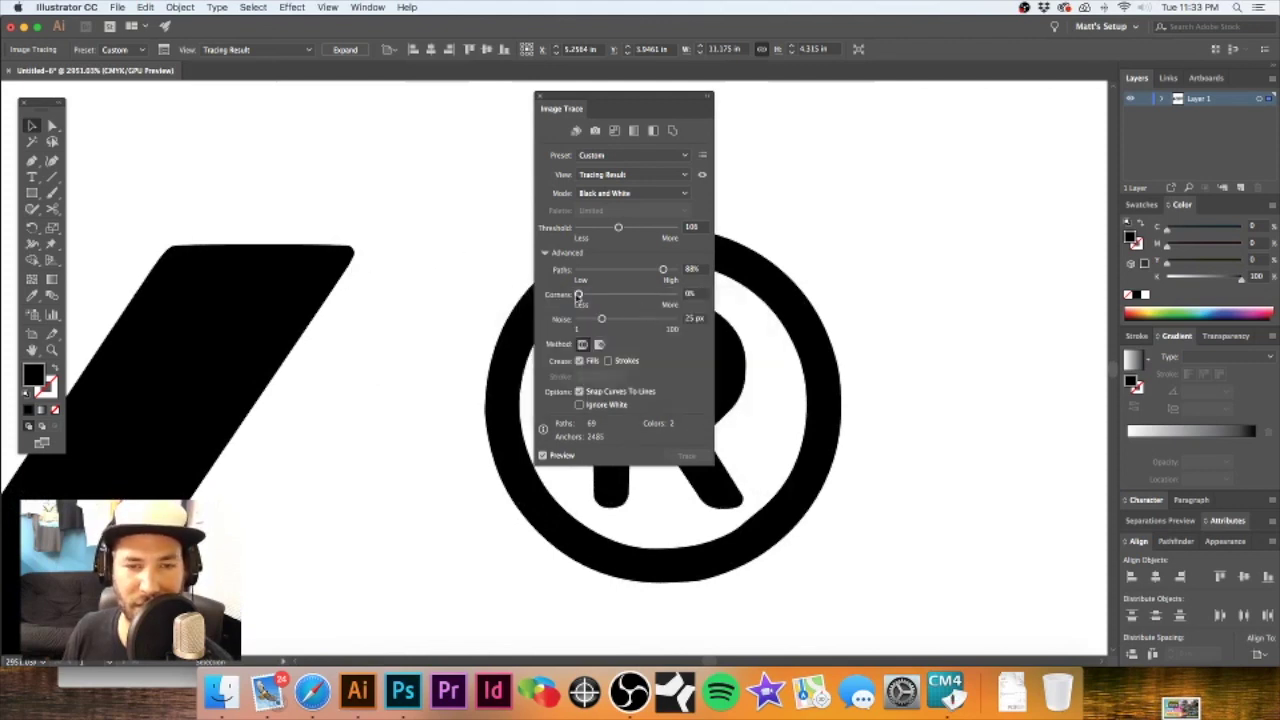
pyautogui.click(660, 269)
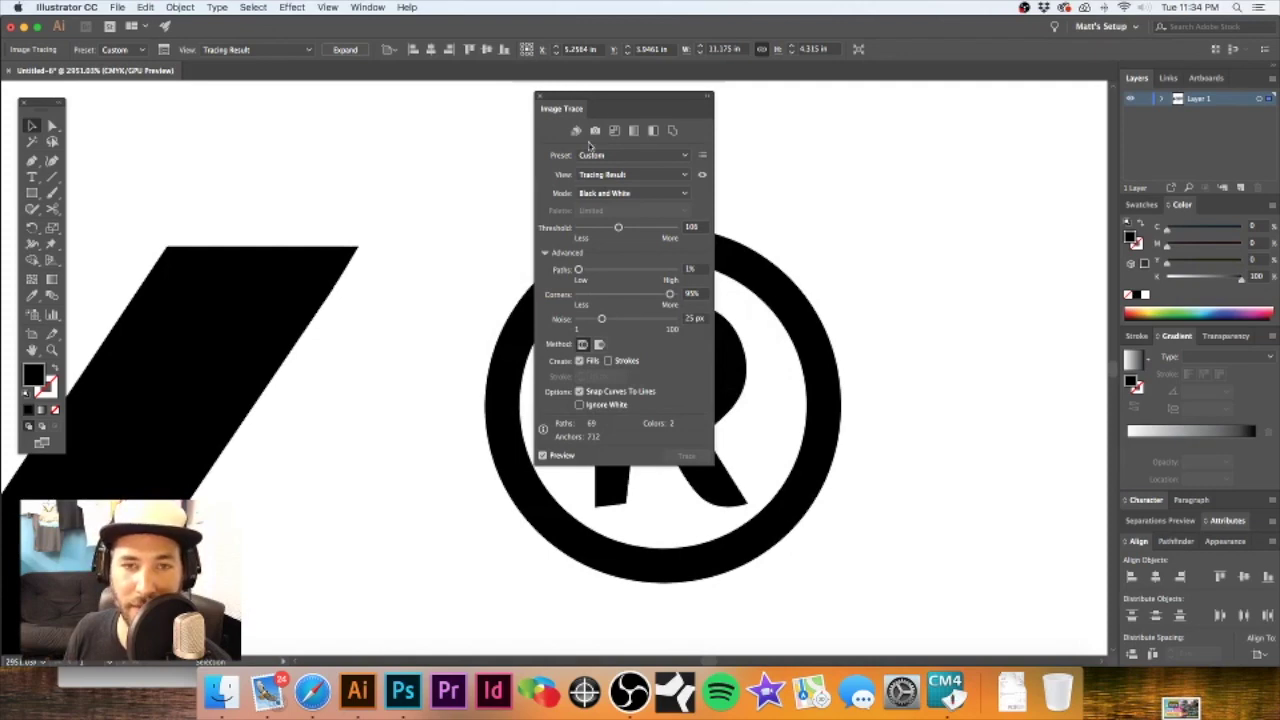
# - Pan and zoom across the threshold 106, noise 25 px black-and-white trace
pyautogui.moveTo(603, 102); pyautogui.dragTo(664, 102)
pyautogui.scroll(-5, 424, 392)
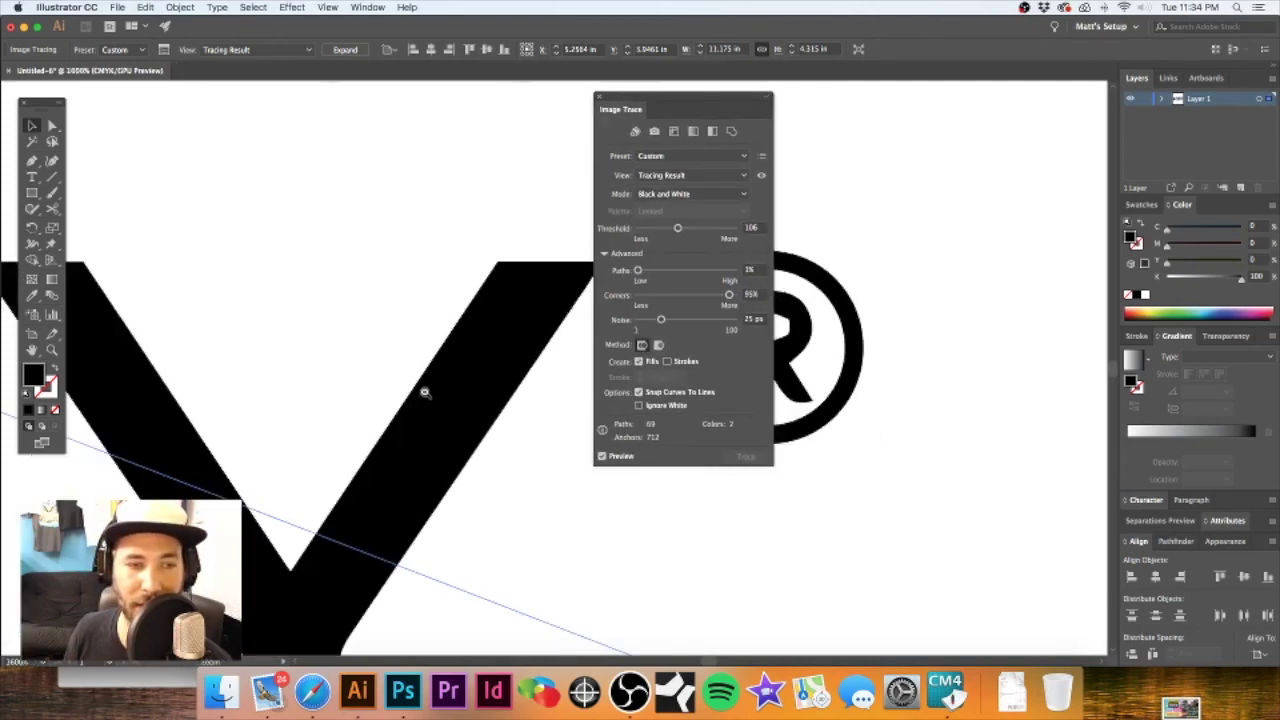
pyautogui.scroll(-2, 413, 290)
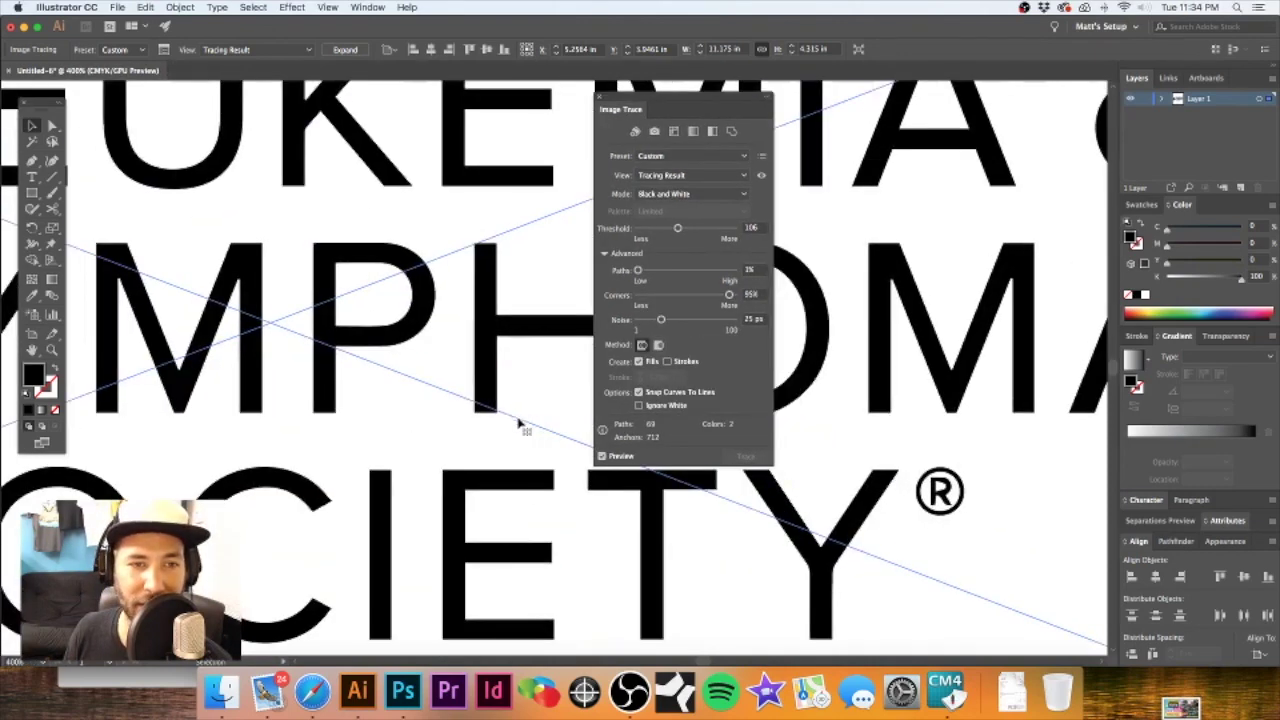
pyautogui.scroll(2, 271, 366)
pyautogui.scroll(5, 266, 294)
pyautogui.scroll(1, 343, 309)
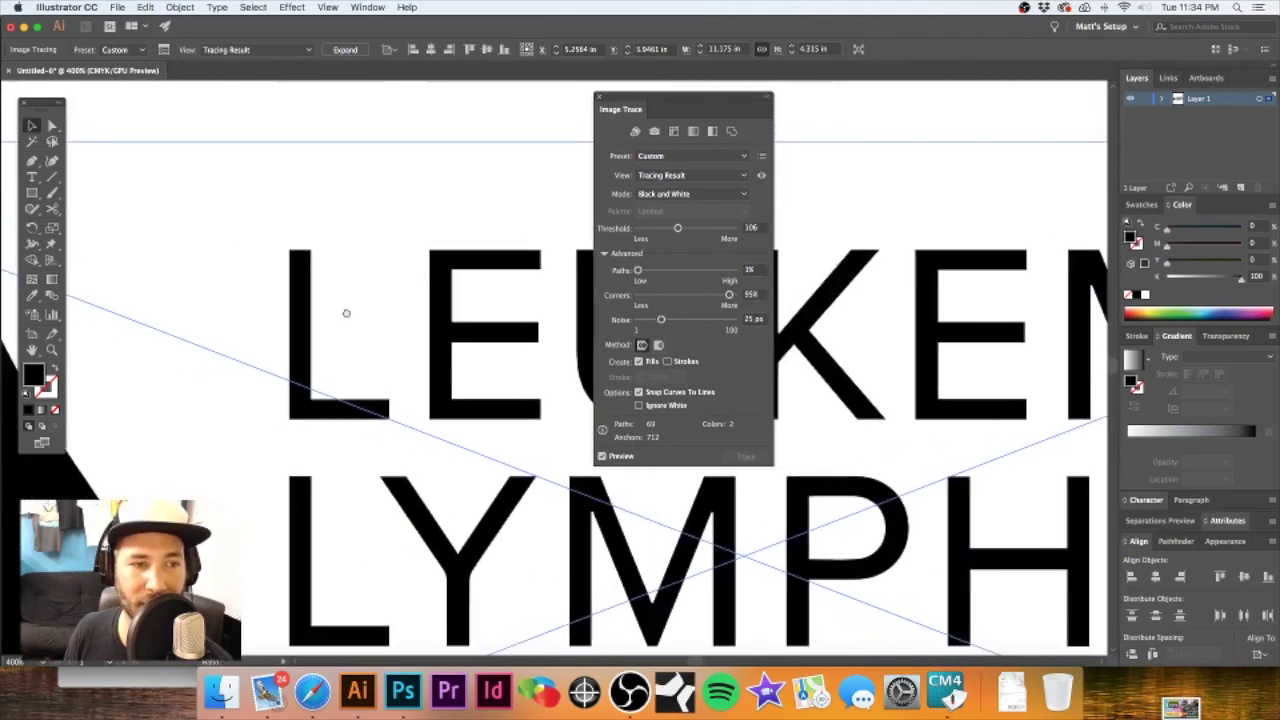
pyautogui.scroll(5, 463, 300)
pyautogui.scroll(-4, 511, 440)
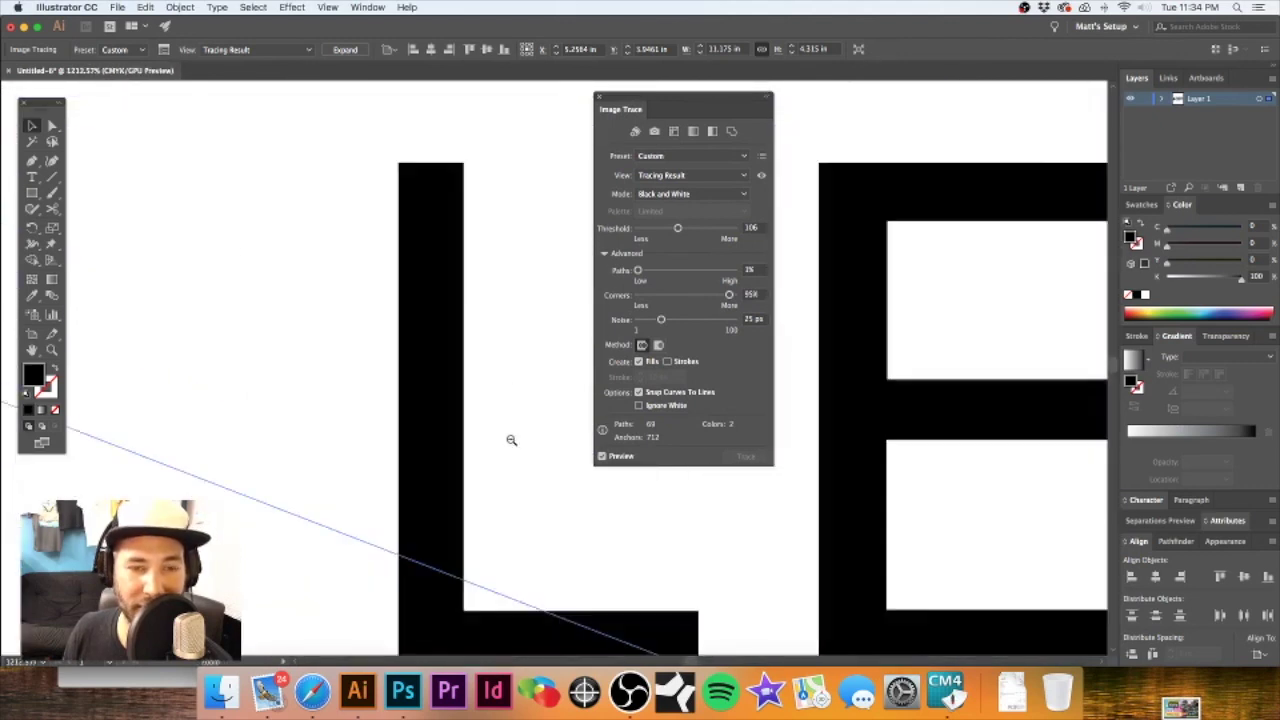
pyautogui.scroll(-1, 433, 345)
pyautogui.hscroll(5, 433, 345)
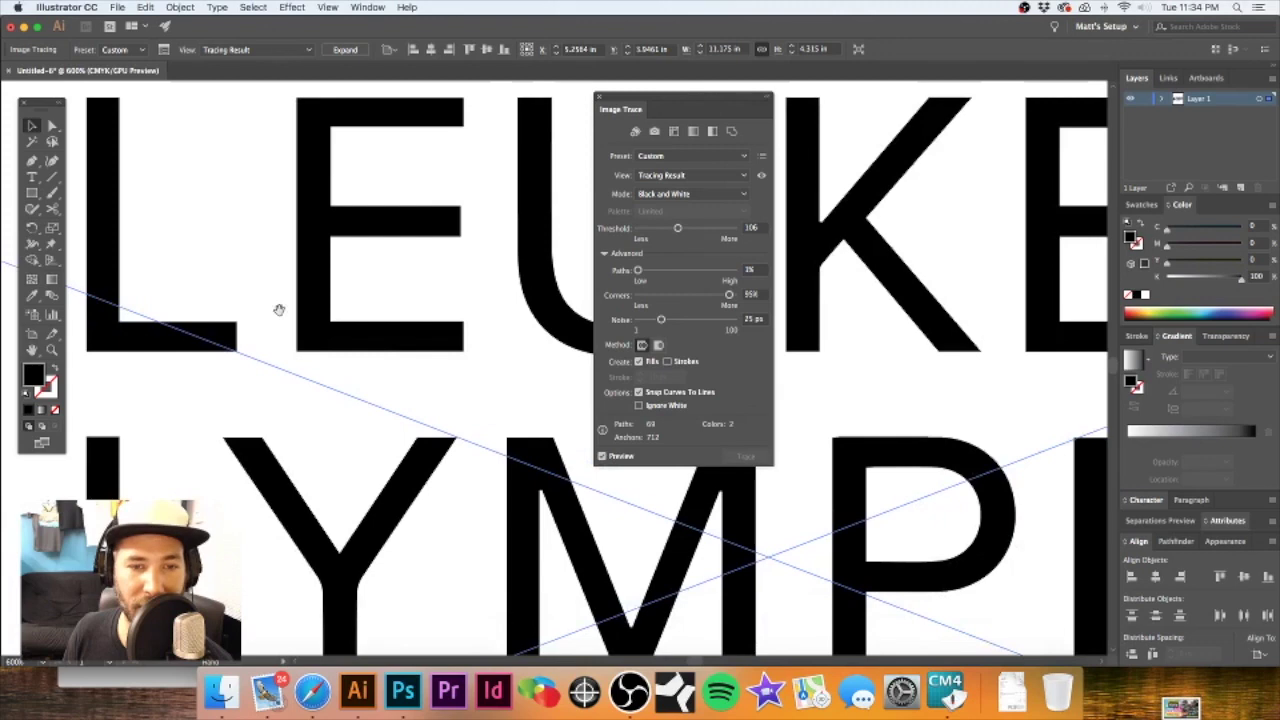
pyautogui.hscroll(5, 280, 310)
pyautogui.scroll(3, 420, 425)
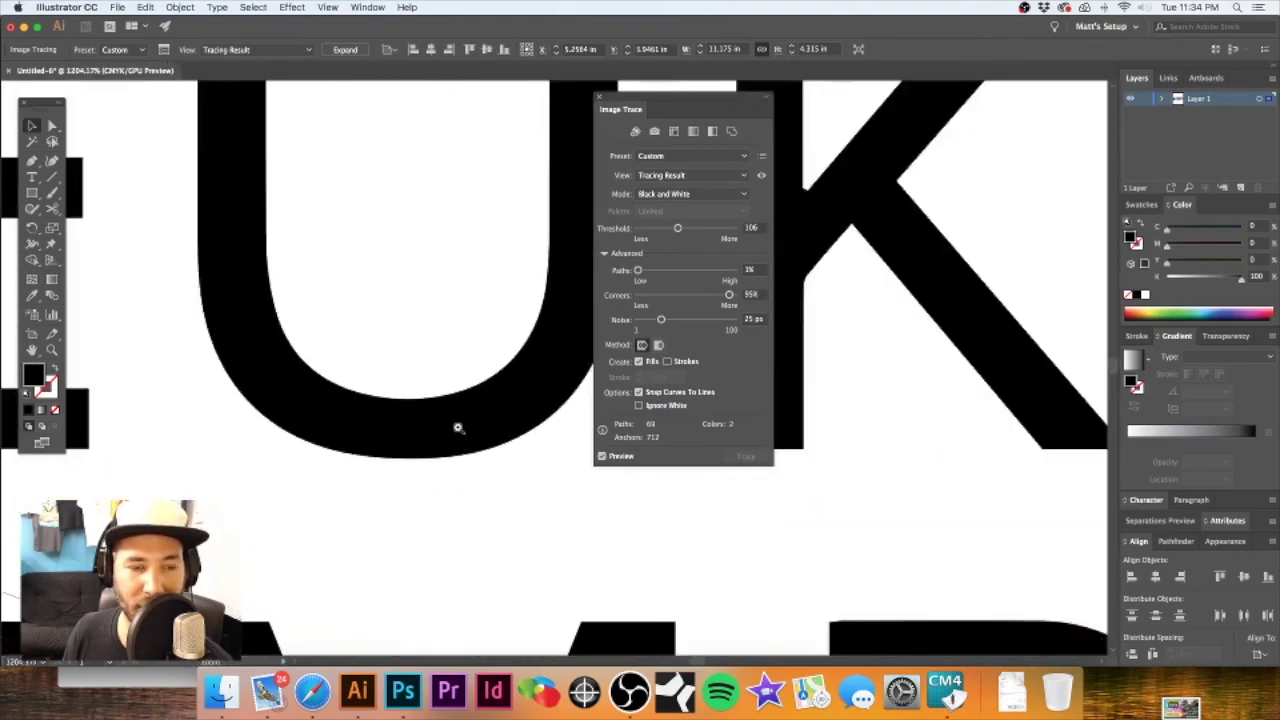
pyautogui.scroll(2, 300, 330)
pyautogui.scroll(-7, 400, 409)
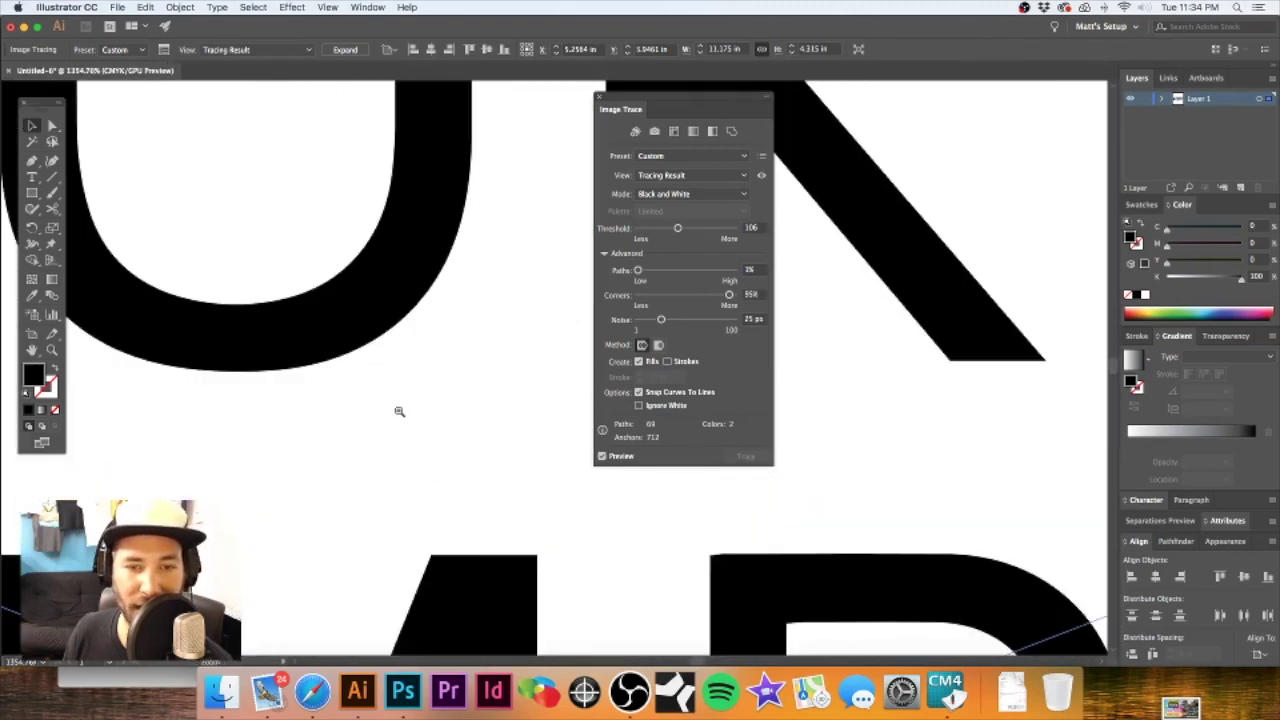
pyautogui.hscroll(15, 895, 508)
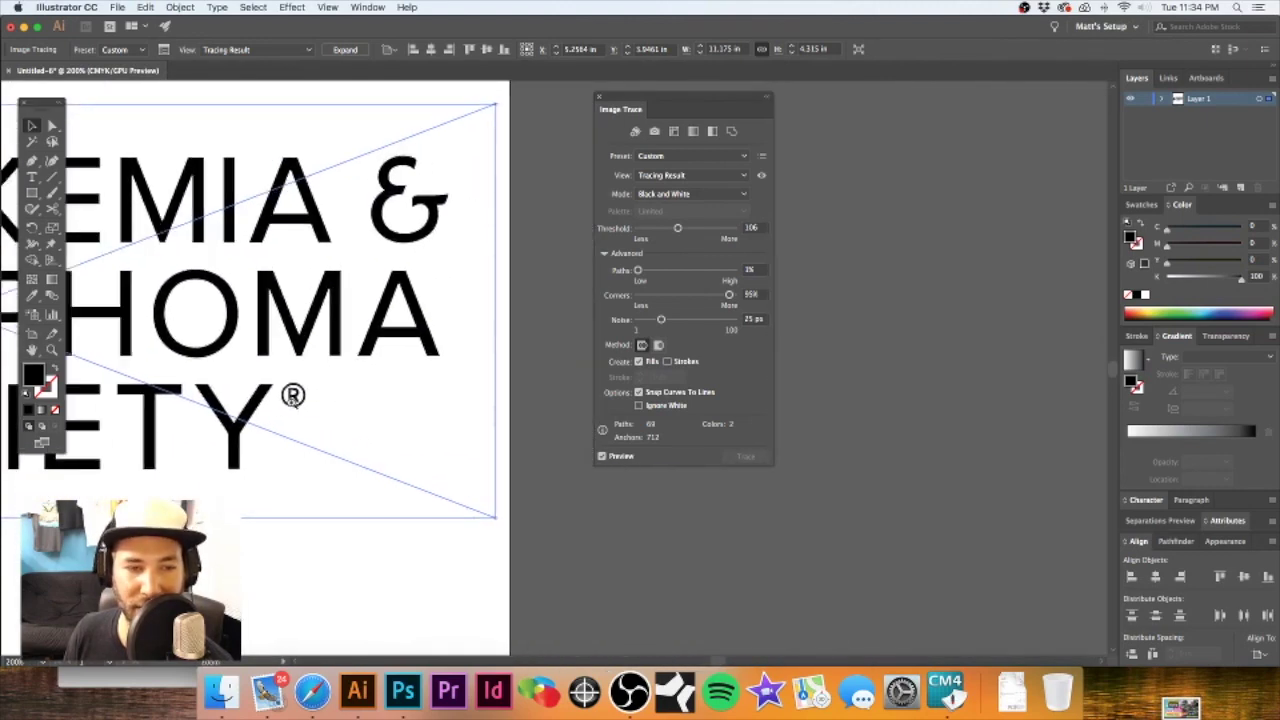
pyautogui.scroll(5, 292, 396)
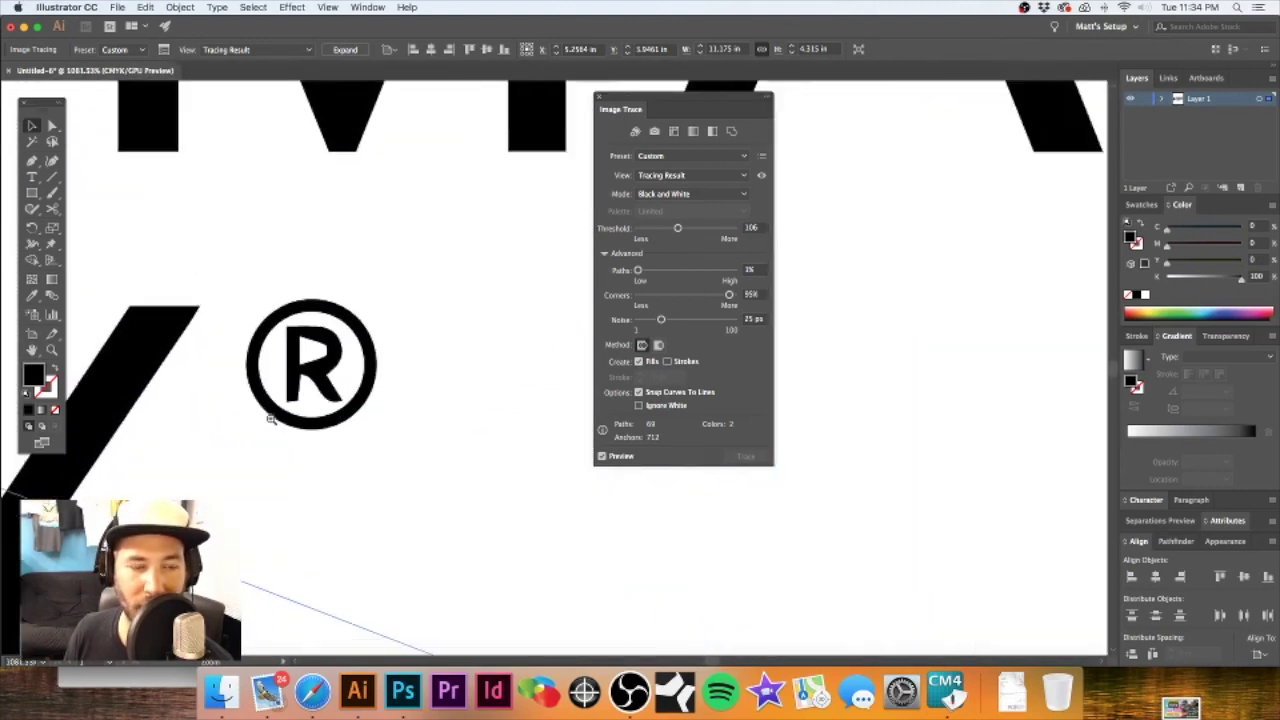
pyautogui.scroll(-6, 357, 297)
pyautogui.scroll(2, 258, 430)
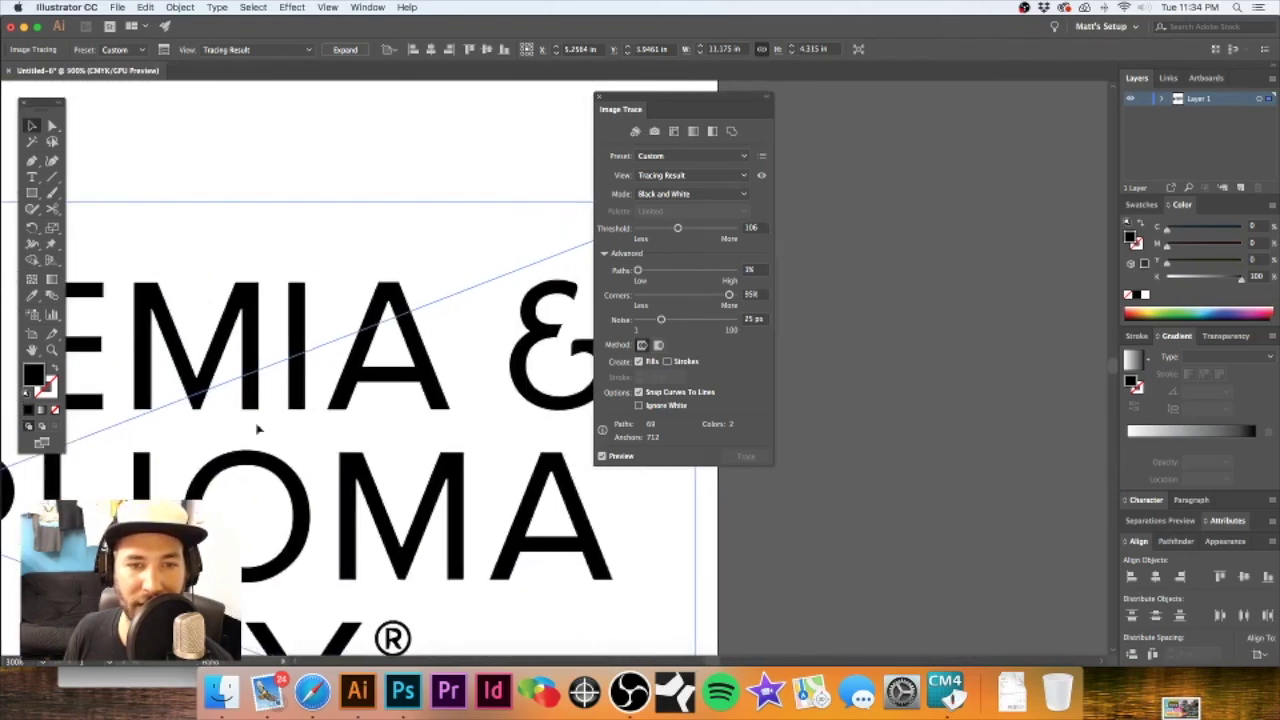
pyautogui.hscroll(5, 240, 400)
pyautogui.scroll(2, 503, 294)
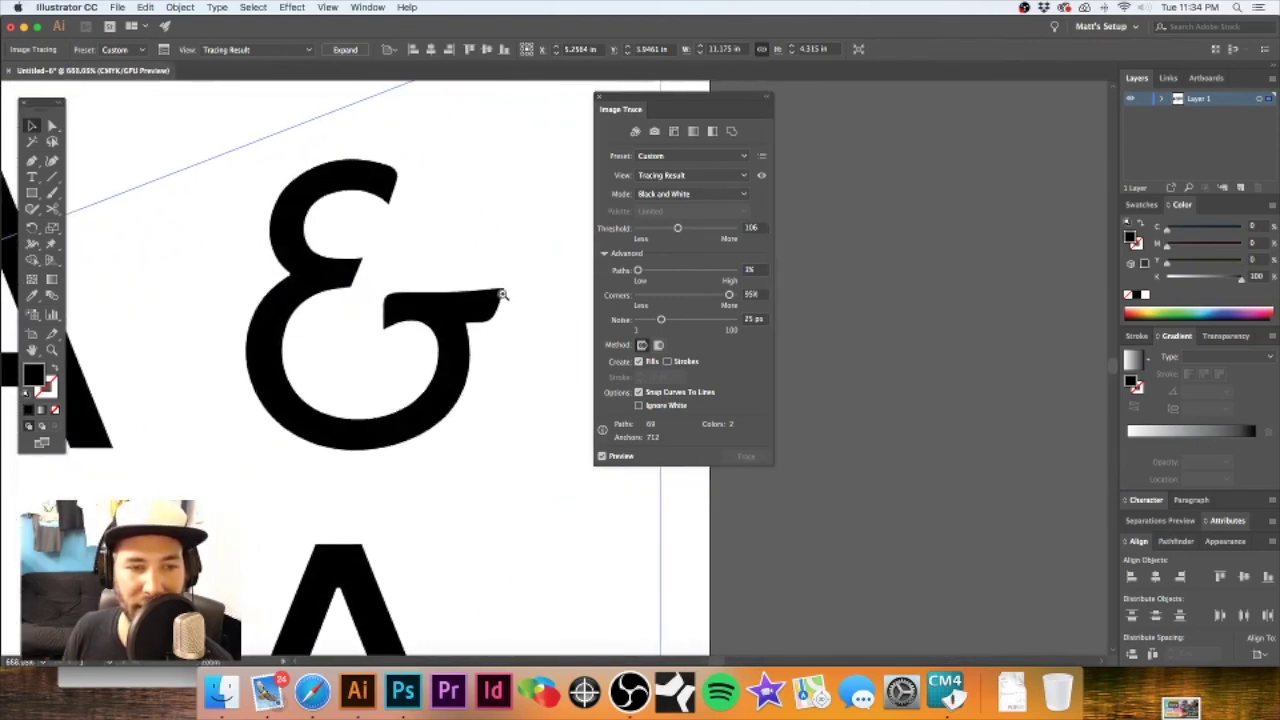
pyautogui.scroll(-6, 383, 322)
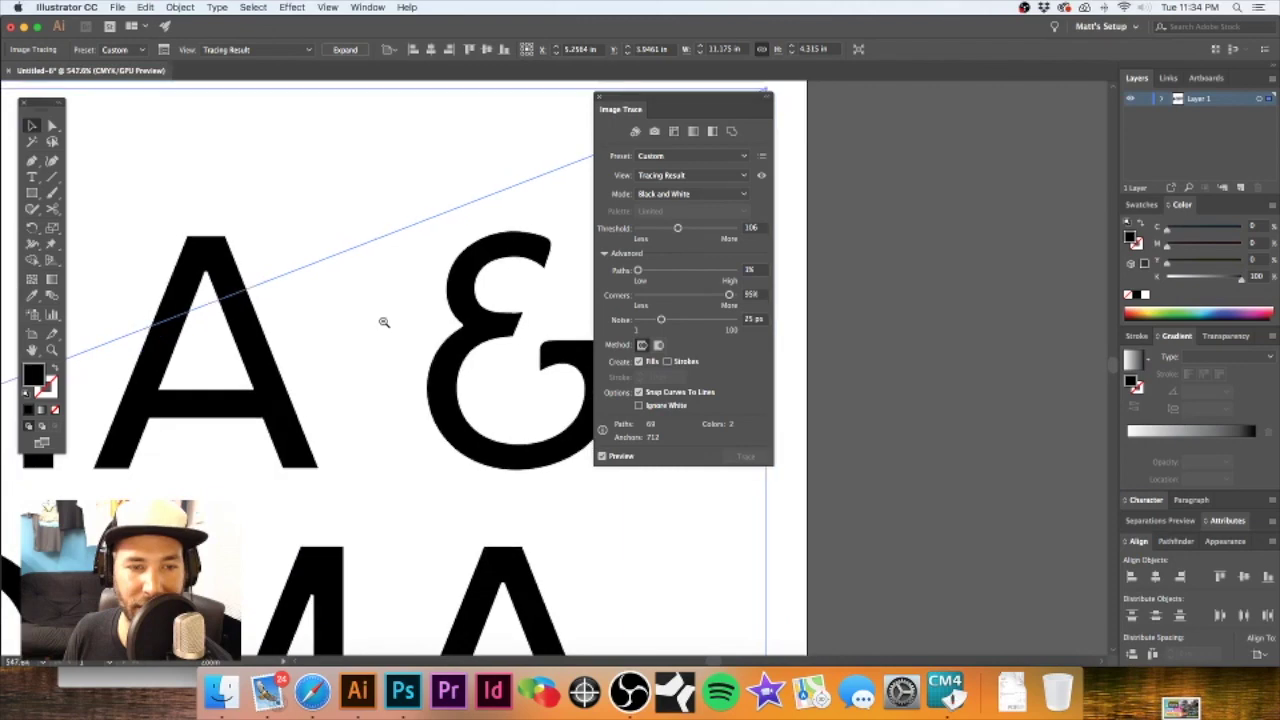
pyautogui.scroll(2, 383, 322)
pyautogui.hscroll(1, 358, 255)
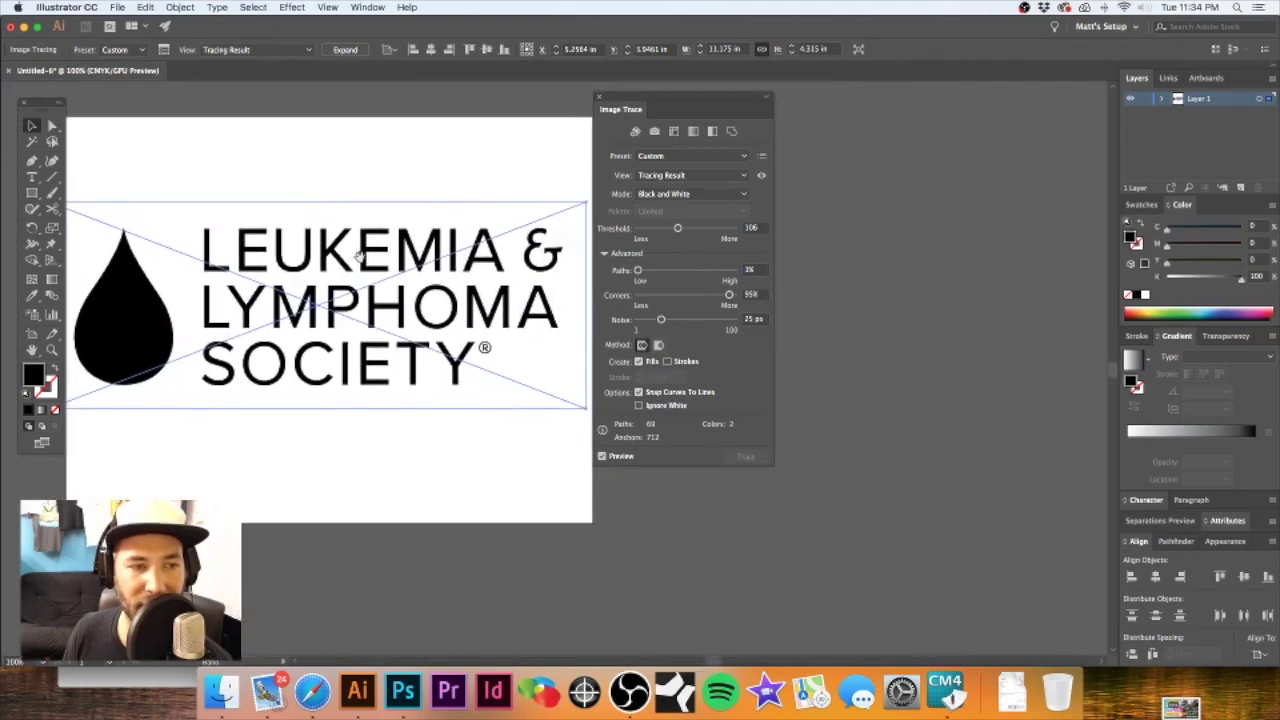
pyautogui.hscroll(-3, 360, 255)
pyautogui.scroll(3, 214, 366)
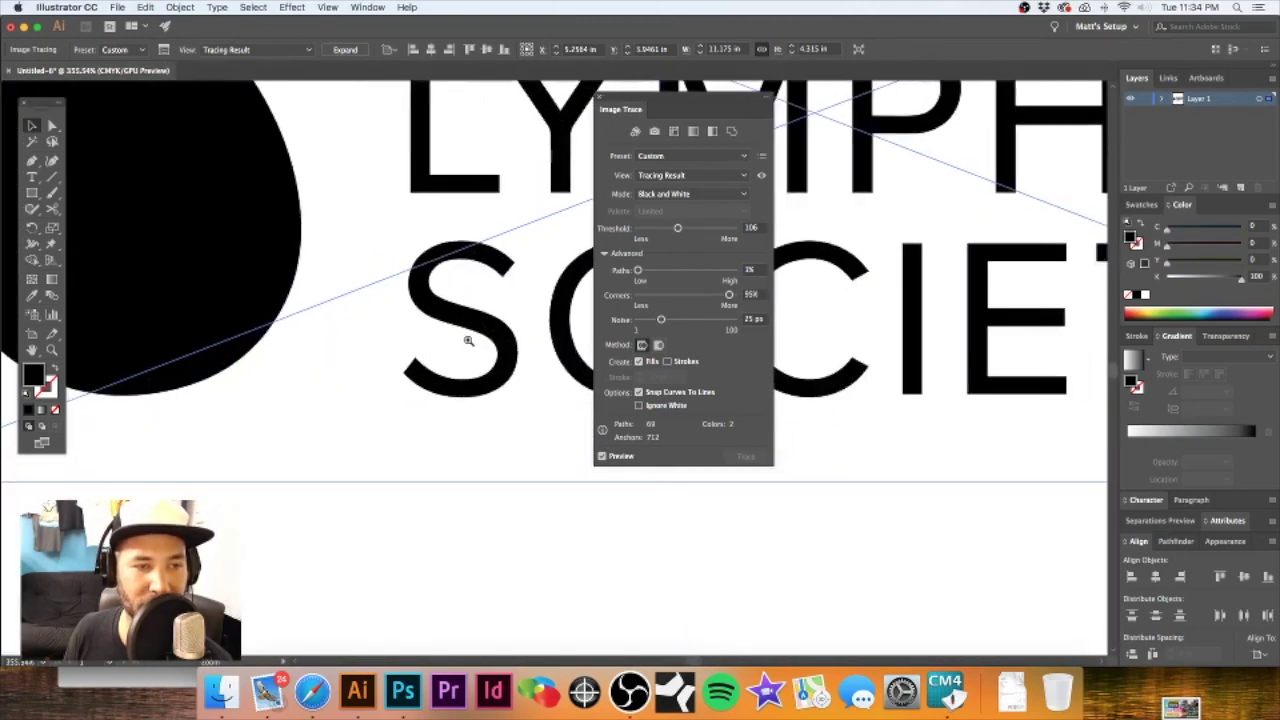
pyautogui.scroll(3, 354, 301)
pyautogui.hscroll(-3, 354, 301)
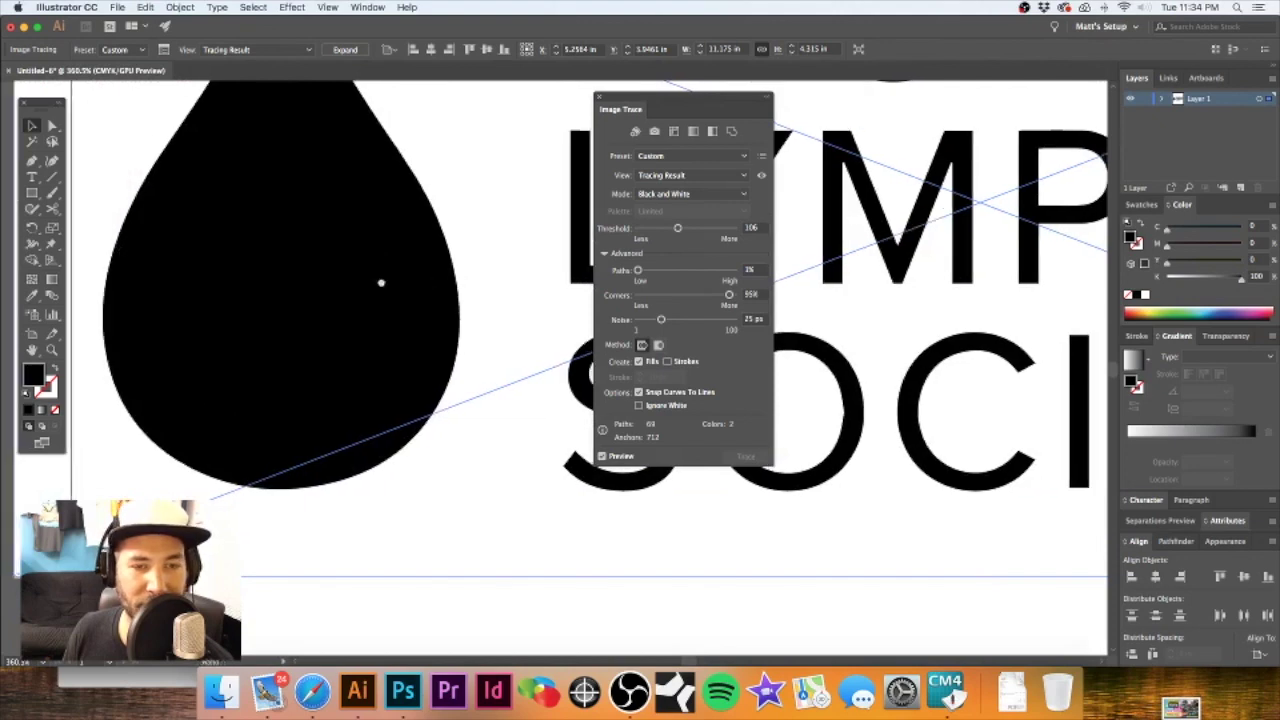
pyautogui.hscroll(3, 380, 280)
pyautogui.scroll(-1, 380, 280)
pyautogui.scroll(-6, 474, 295)
pyautogui.hscroll(4, 300, 290)
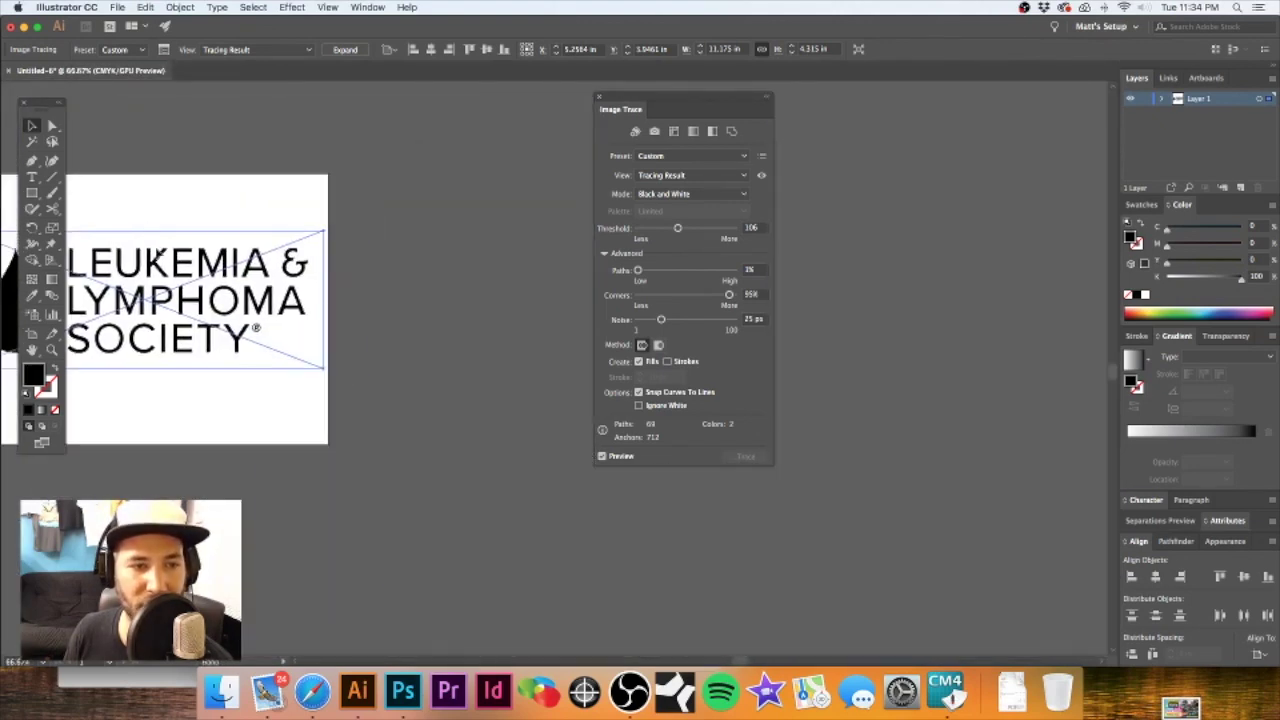
# - Place a second copy of the traced logo to the right of the artboard
pyautogui.scroll(-1, 157, 288)
pyautogui.hscroll(5, 294, 297)
pyautogui.scroll(-3, 294, 297)
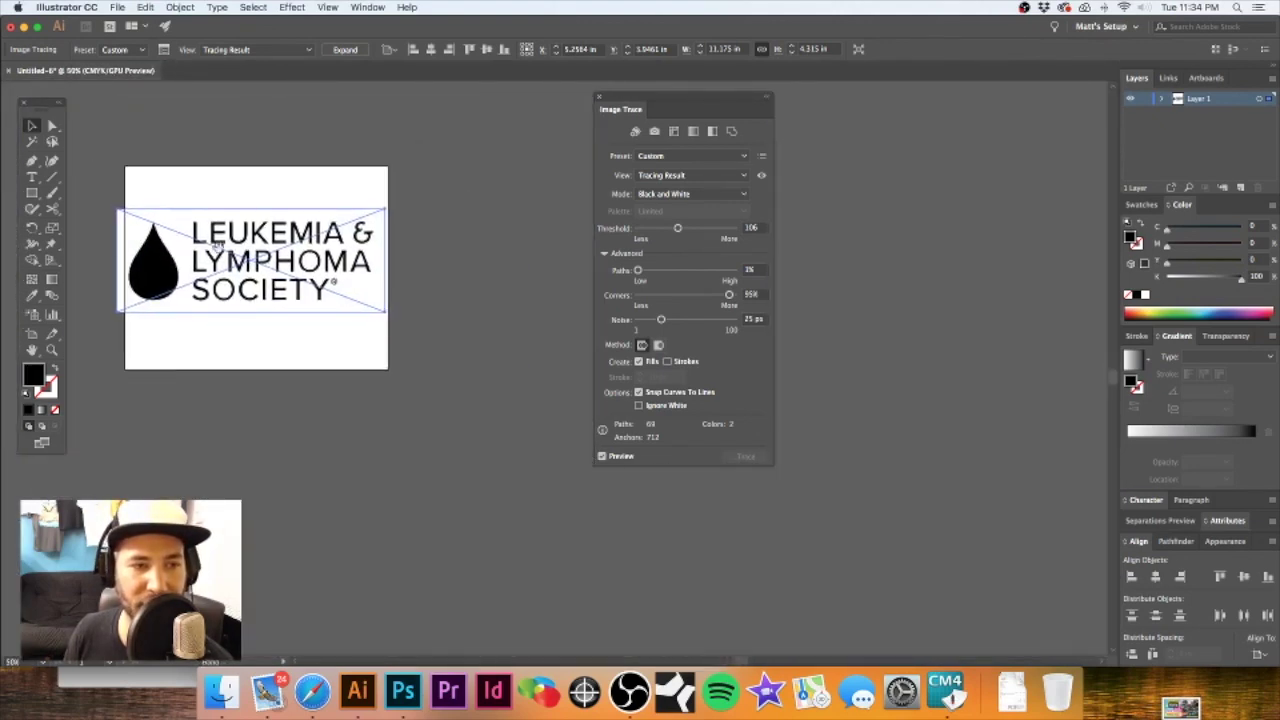
pyautogui.hscroll(3, 250, 262)
pyautogui.scroll(2, 250, 262)
pyautogui.moveTo(150, 292)
pyautogui.mouseDown()
pyautogui.moveTo(491, 289)
pyautogui.moveTo(496, 300)
pyautogui.mouseUp()
# - Zoom in on the traced copy's letters and bring up the trace View choices
pyautogui.scroll(6, 465, 298)
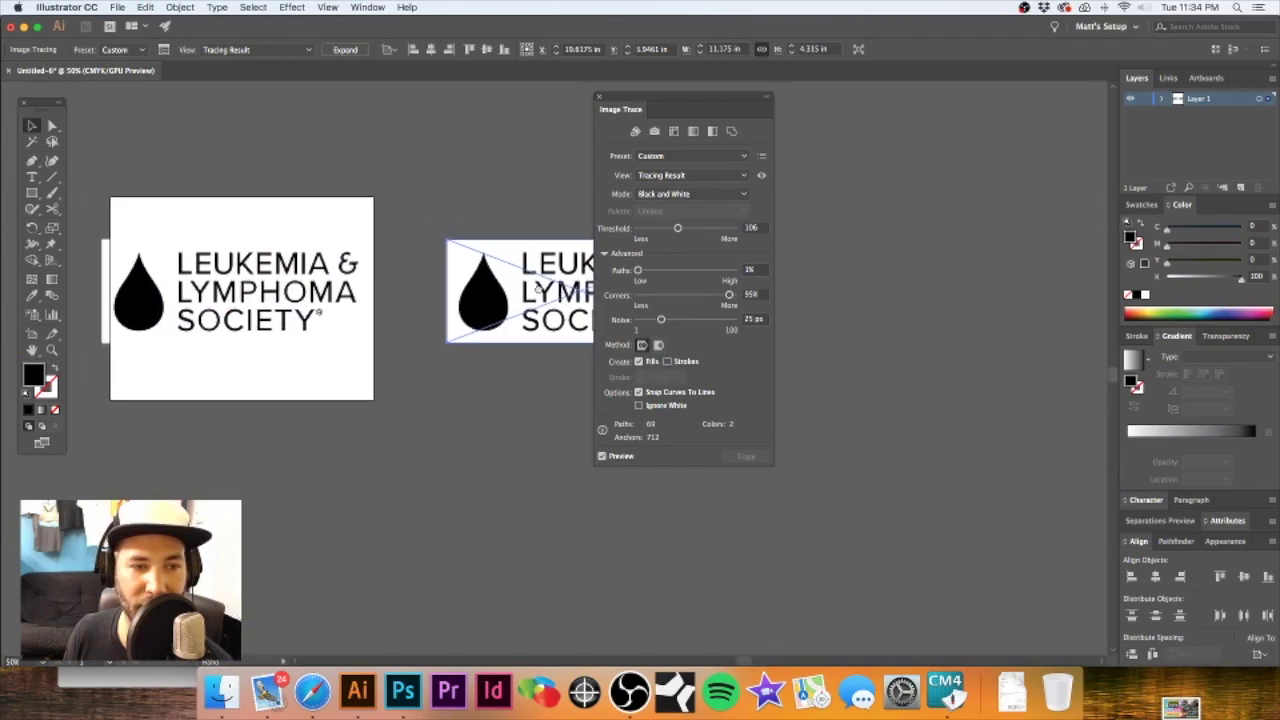
pyautogui.scroll(1, 532, 277)
pyautogui.scroll(3, 500, 290)
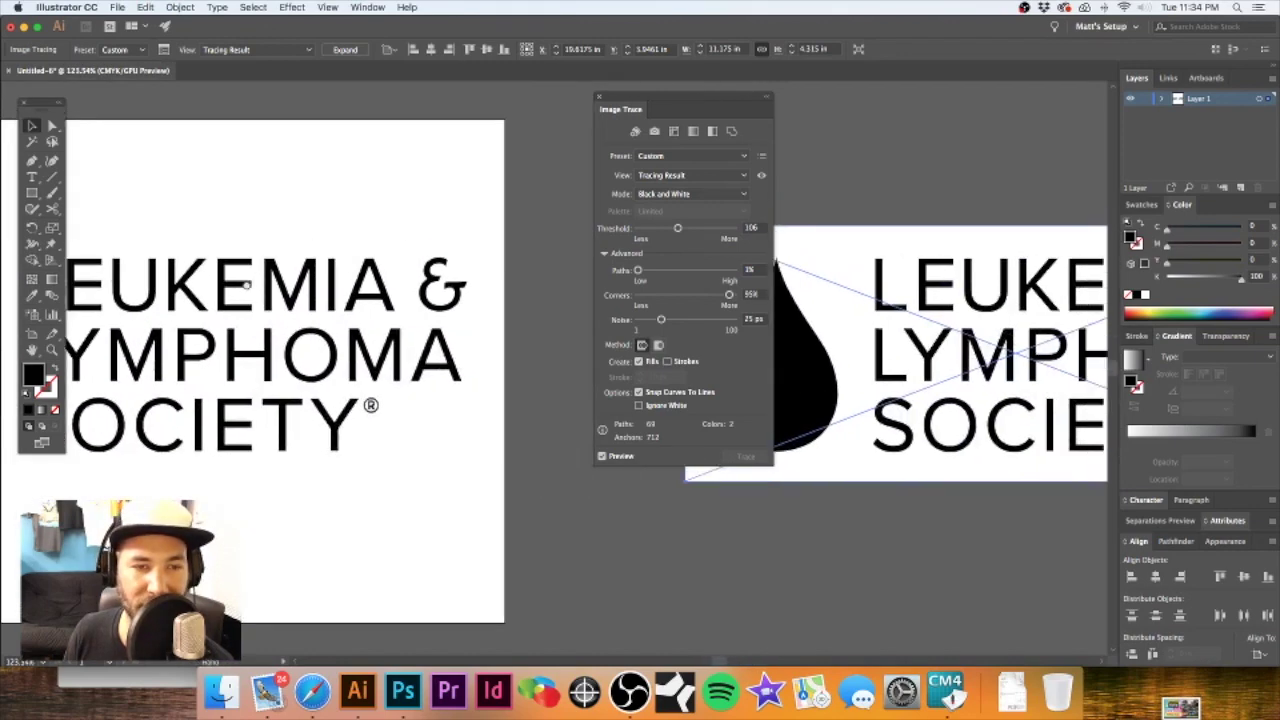
pyautogui.scroll(2, 480, 303)
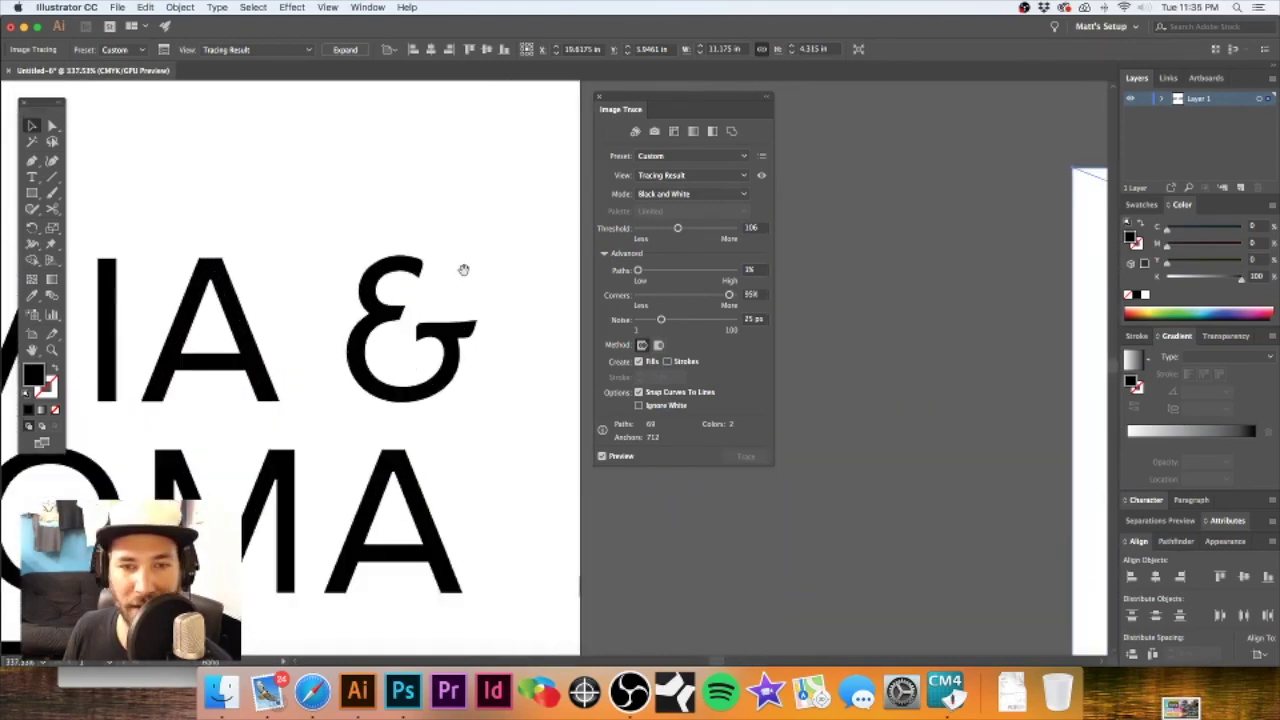
pyautogui.scroll(4, 463, 269)
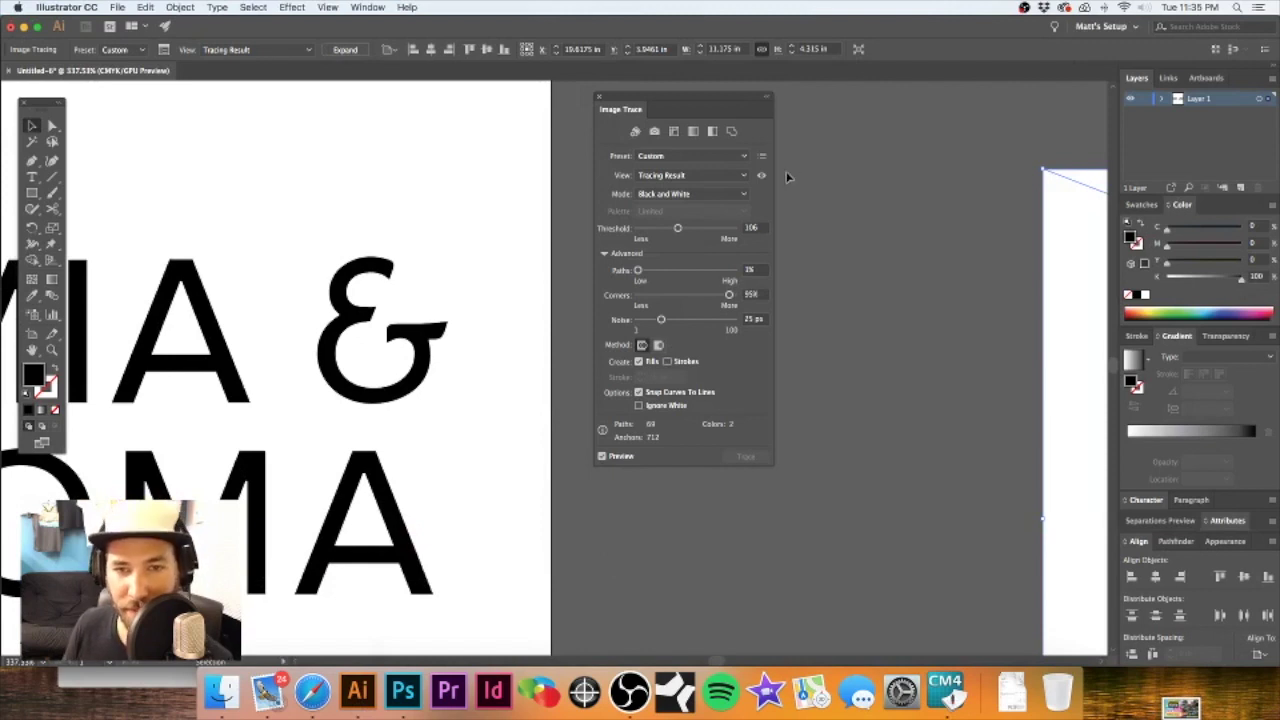
pyautogui.click(688, 176)
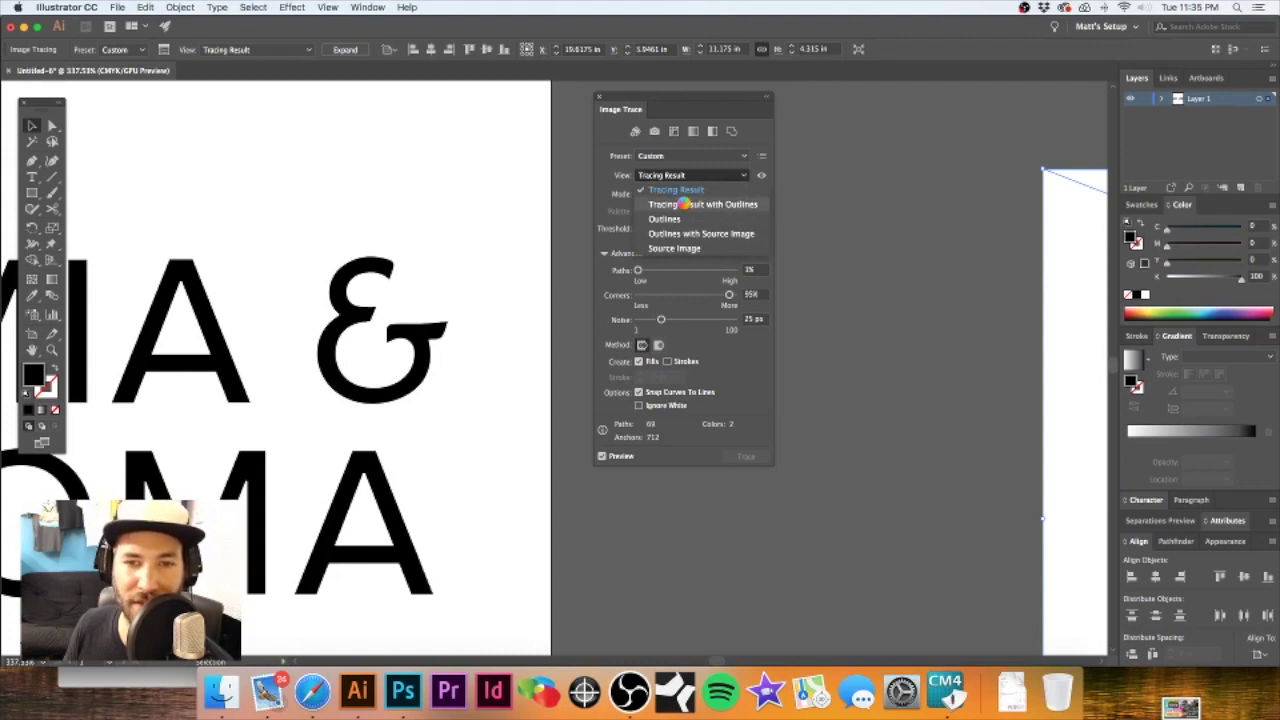
# - Preview the copy as Tracing Result with Outlines and zoom into the MIA & OMA letters
pyautogui.click(683, 204)
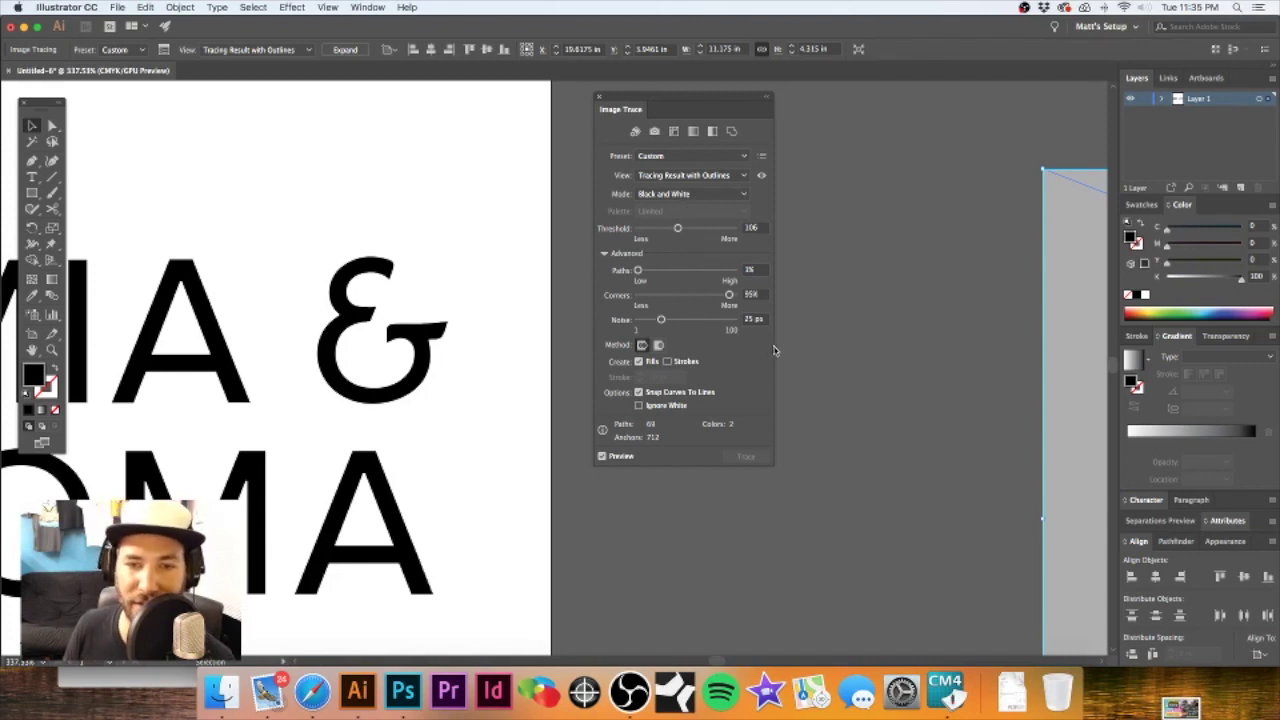
pyautogui.press('super+minus')
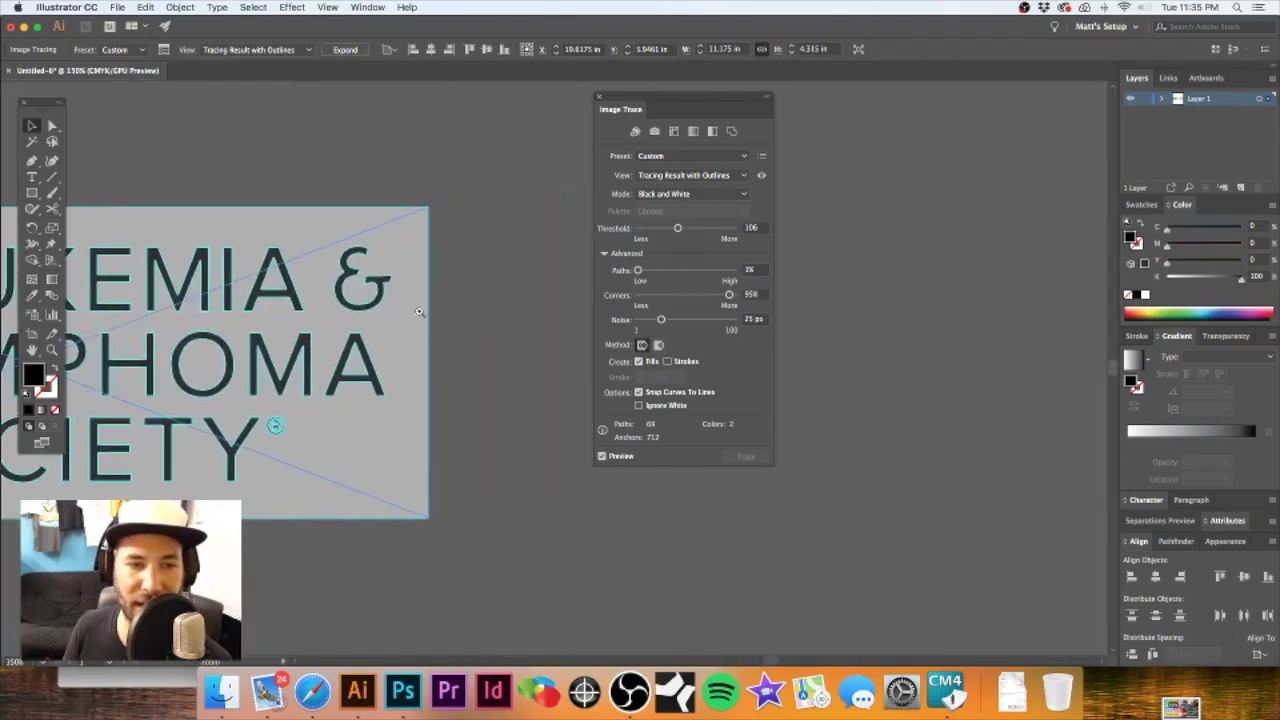
pyautogui.moveTo(423, 312); pyautogui.dragTo(543, 309)
pyautogui.moveTo(340, 360); pyautogui.dragTo(379, 406)
pyautogui.press('super+minus')
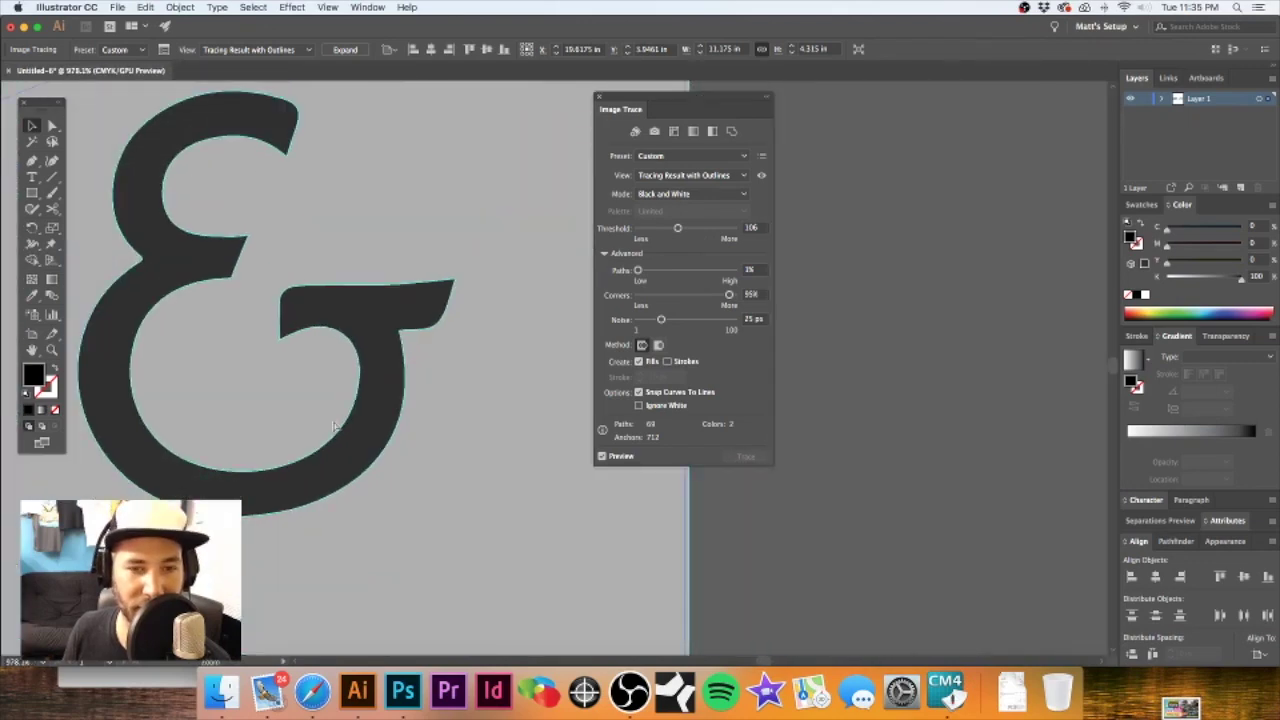
pyautogui.moveTo(365, 283); pyautogui.dragTo(352, 365)
# - Inspect the top of the ampersand, then zoom out to compare trace and source
pyautogui.hscroll(10, 352, 365)
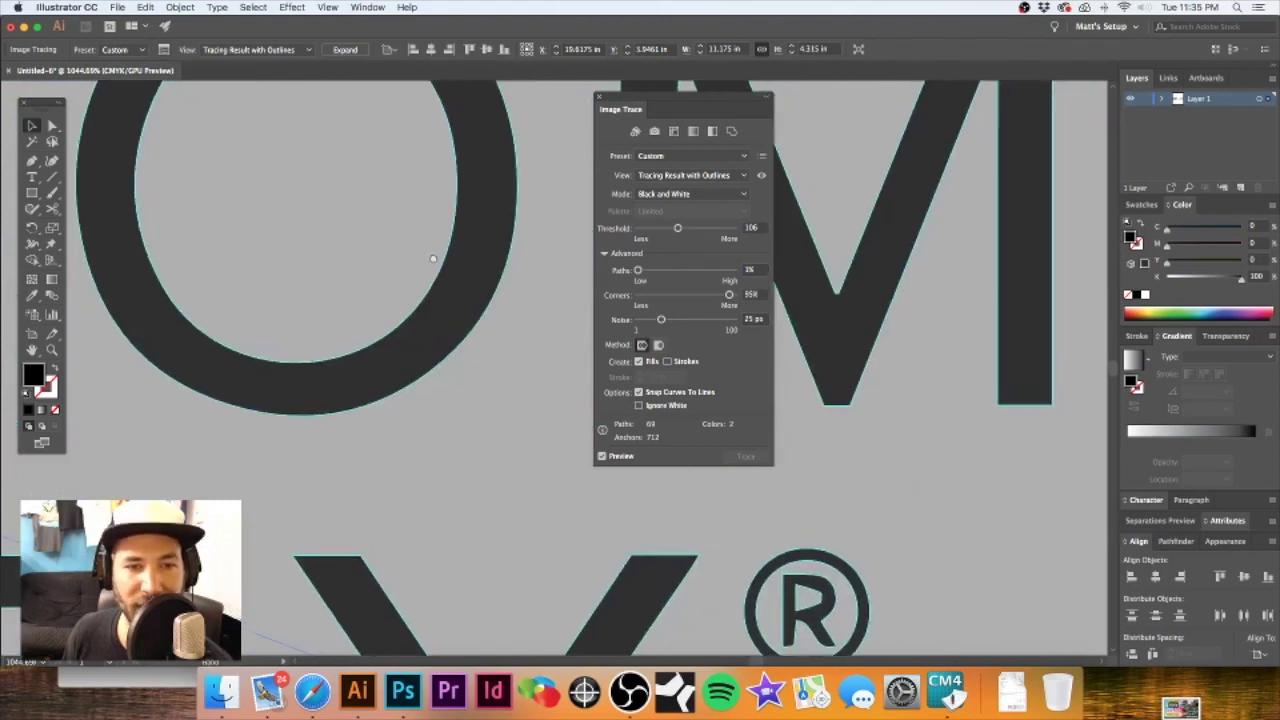
pyautogui.hscroll(12, 512, 322)
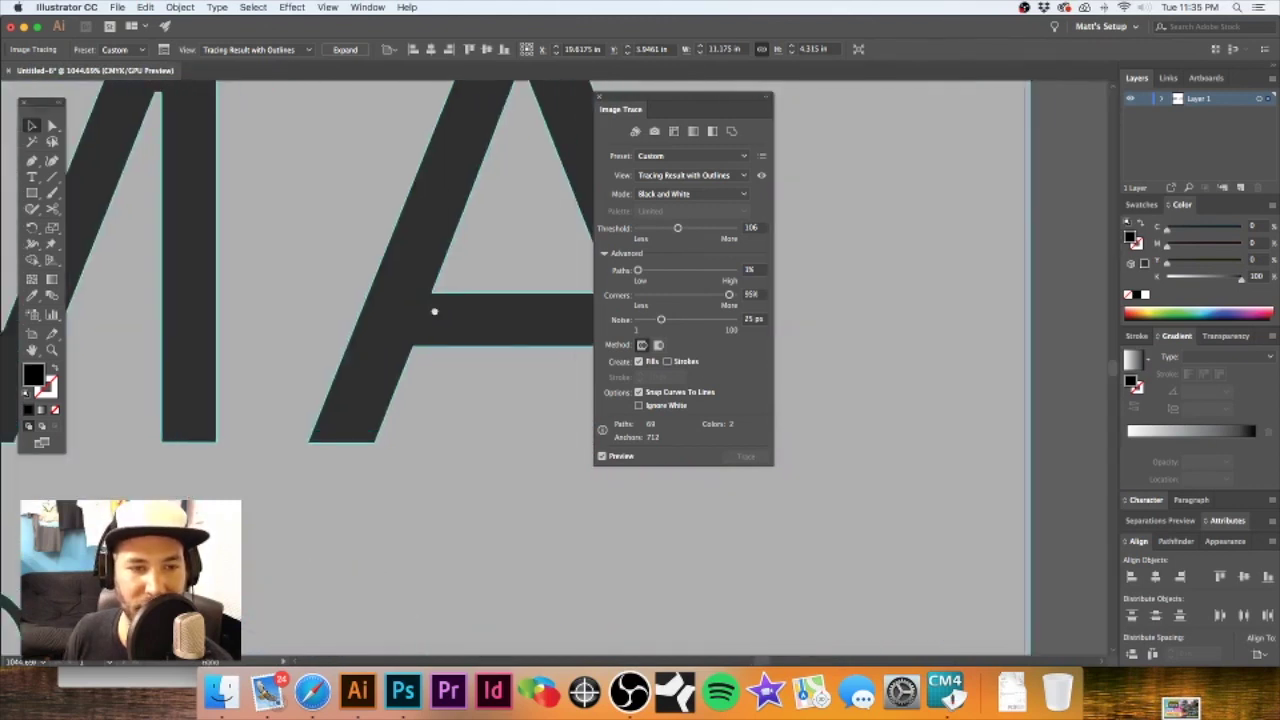
pyautogui.scroll(15, 378, 198)
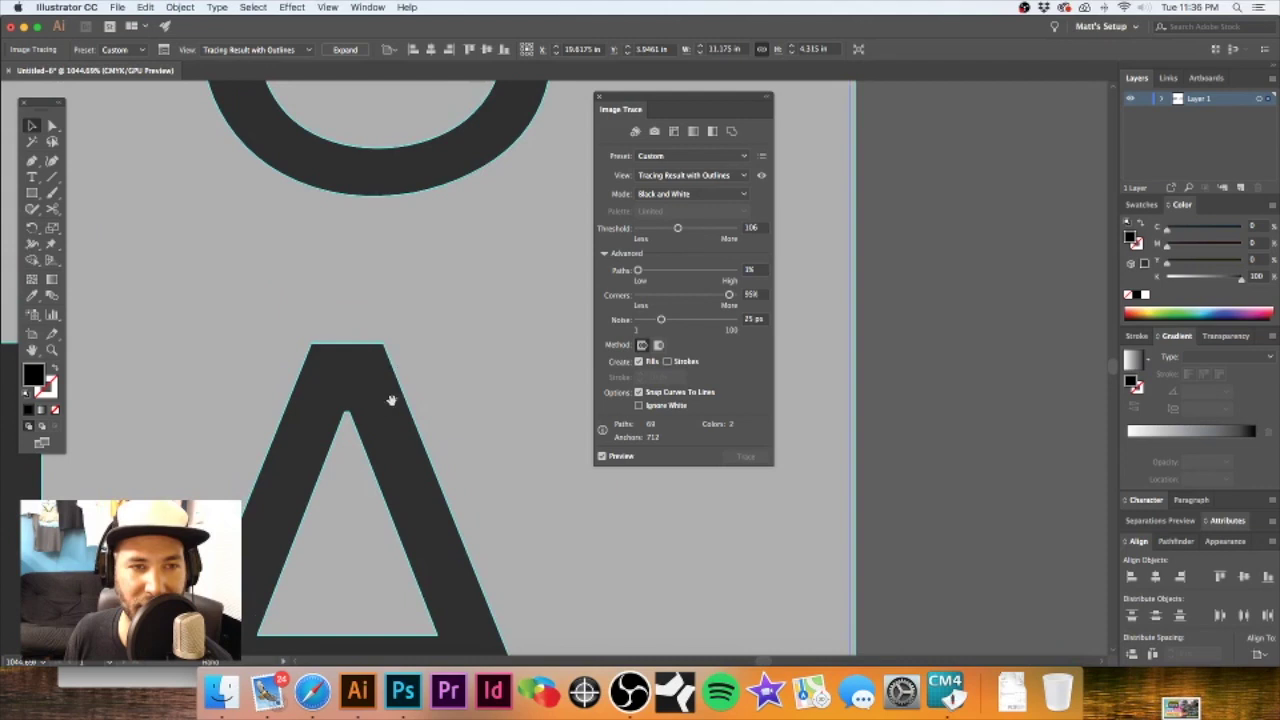
pyautogui.moveTo(388, 220)
pyautogui.mouseDown()
pyautogui.moveTo(543, 214)
pyautogui.moveTo(529, 249)
pyautogui.moveTo(391, 274)
pyautogui.moveTo(511, 204)
pyautogui.mouseUp()
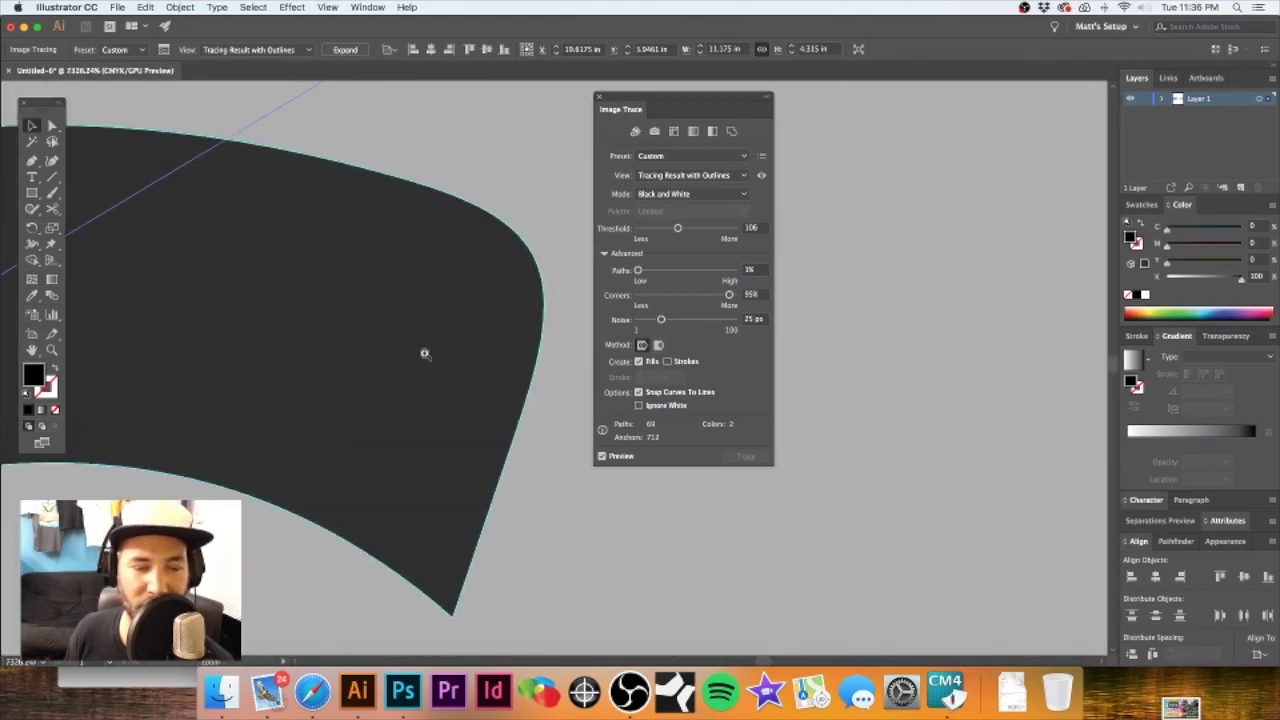
pyautogui.press('super+minus')
pyautogui.press('super+minus')
pyautogui.press('super+minus')
pyautogui.press('super+minus')
pyautogui.press('super+minus')
pyautogui.press('super+minus')
pyautogui.press('super+minus')
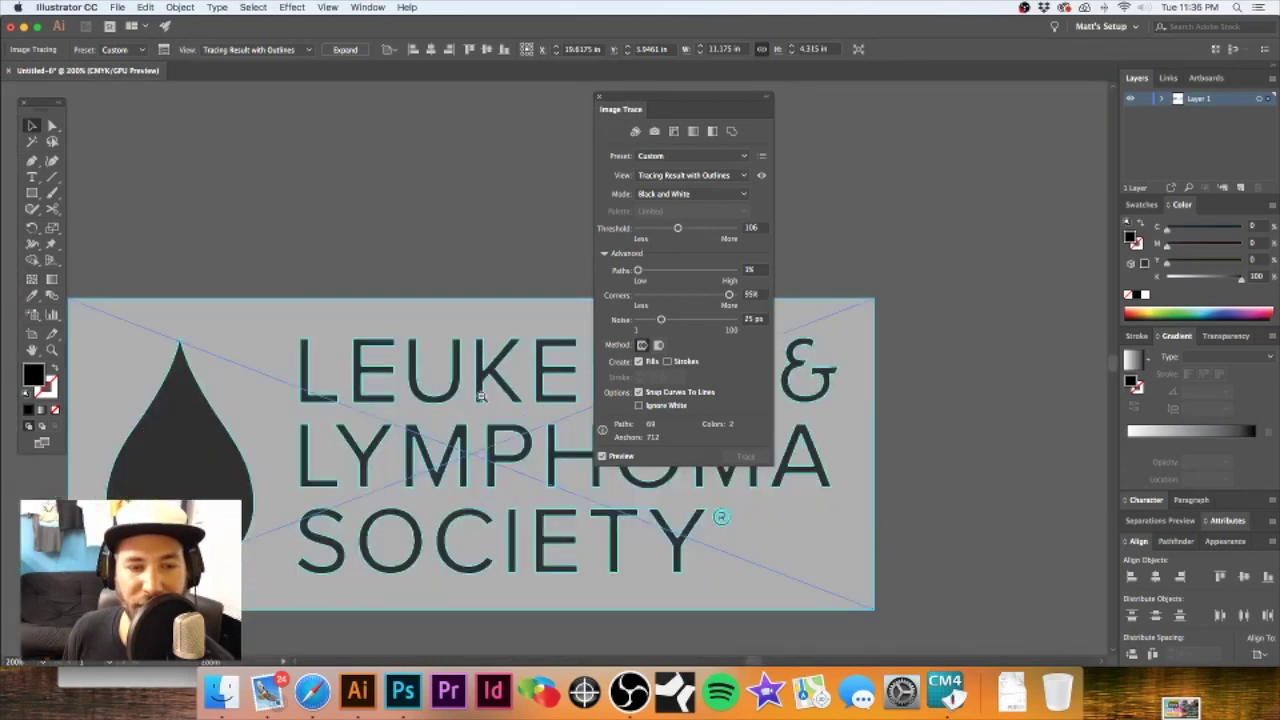
pyautogui.press('super+minus')
pyautogui.press('super+minus')
pyautogui.press('super+minus')
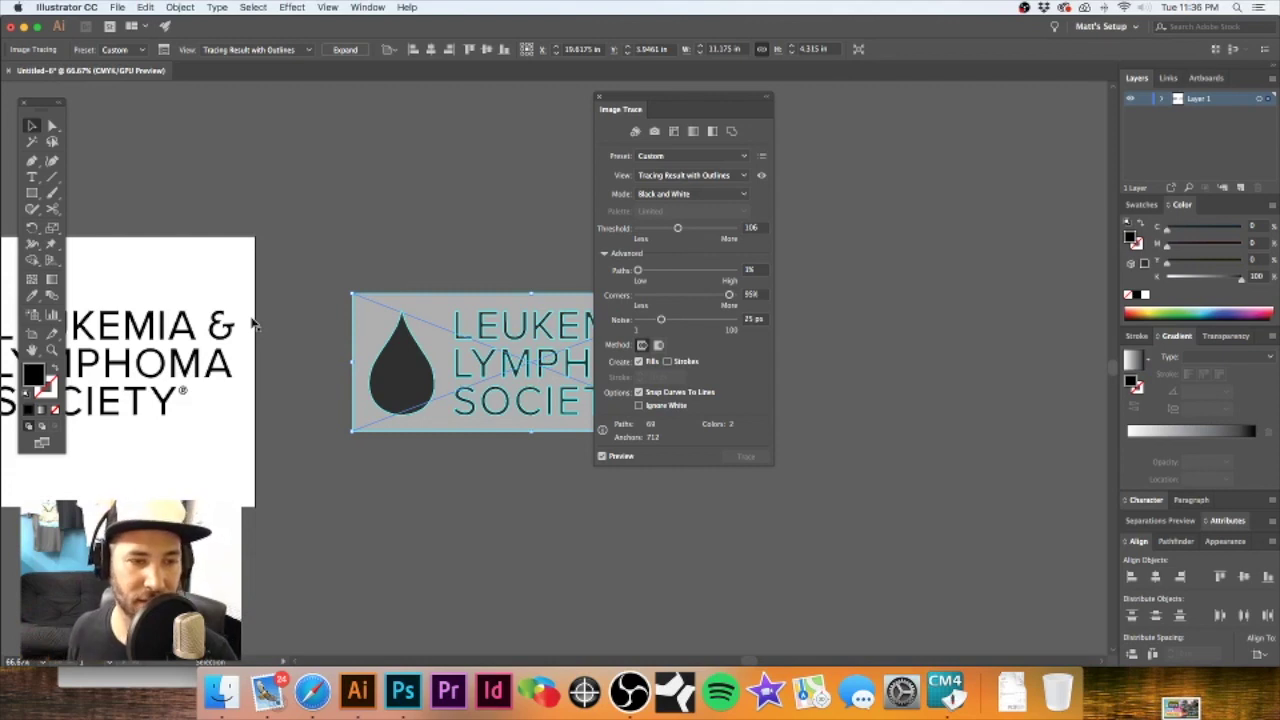
pyautogui.hscroll(-3, 253, 323)
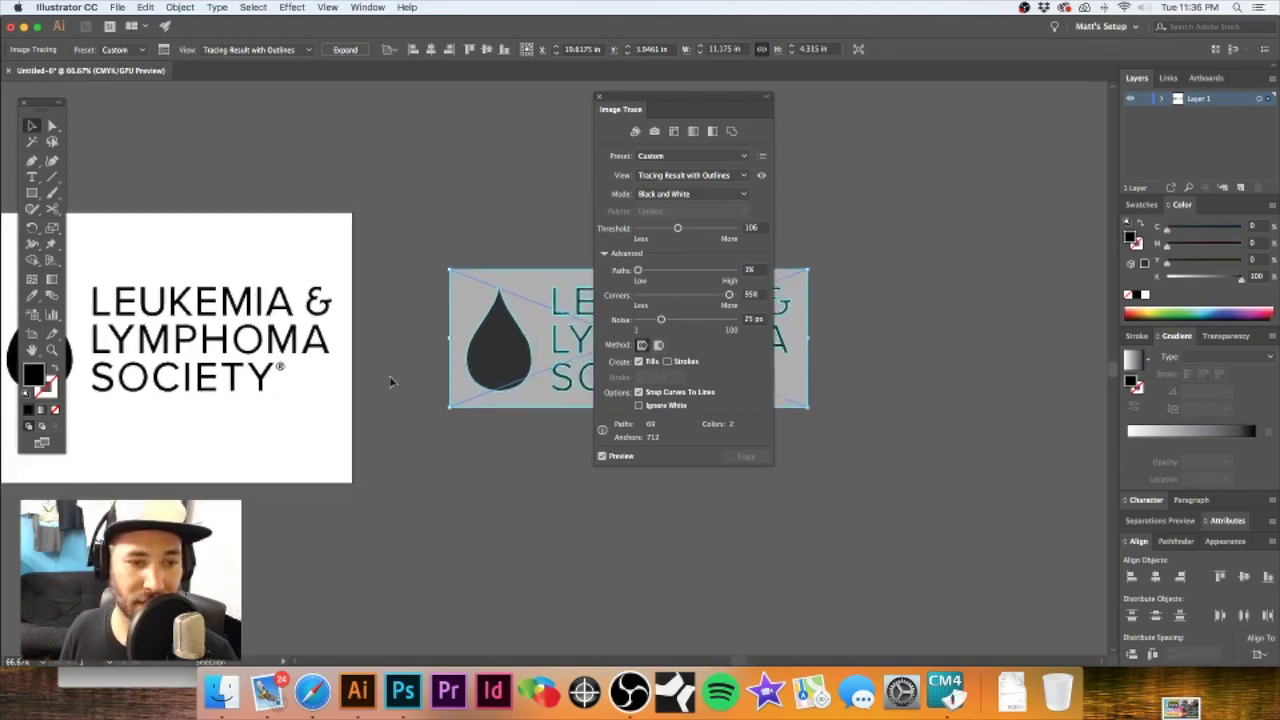
# - Delete the traced copy on the right, keeping only the left trace
pyautogui.click(274, 352)
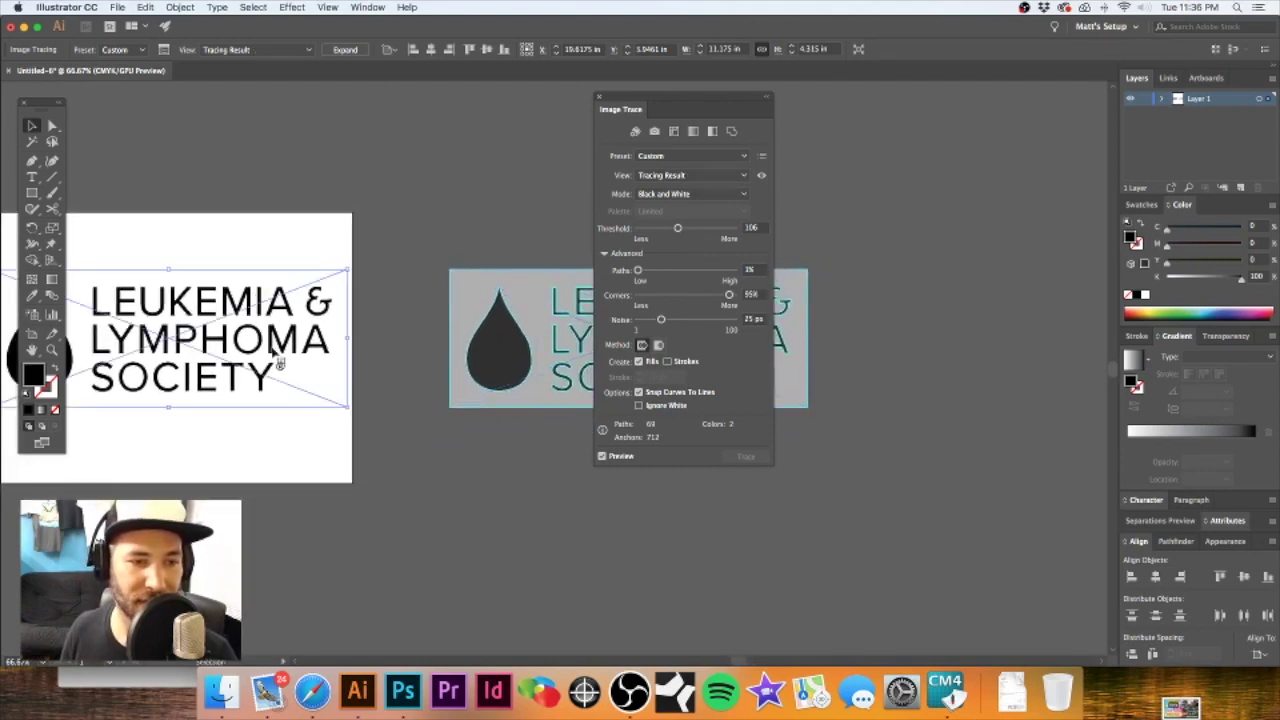
pyautogui.click(503, 313)
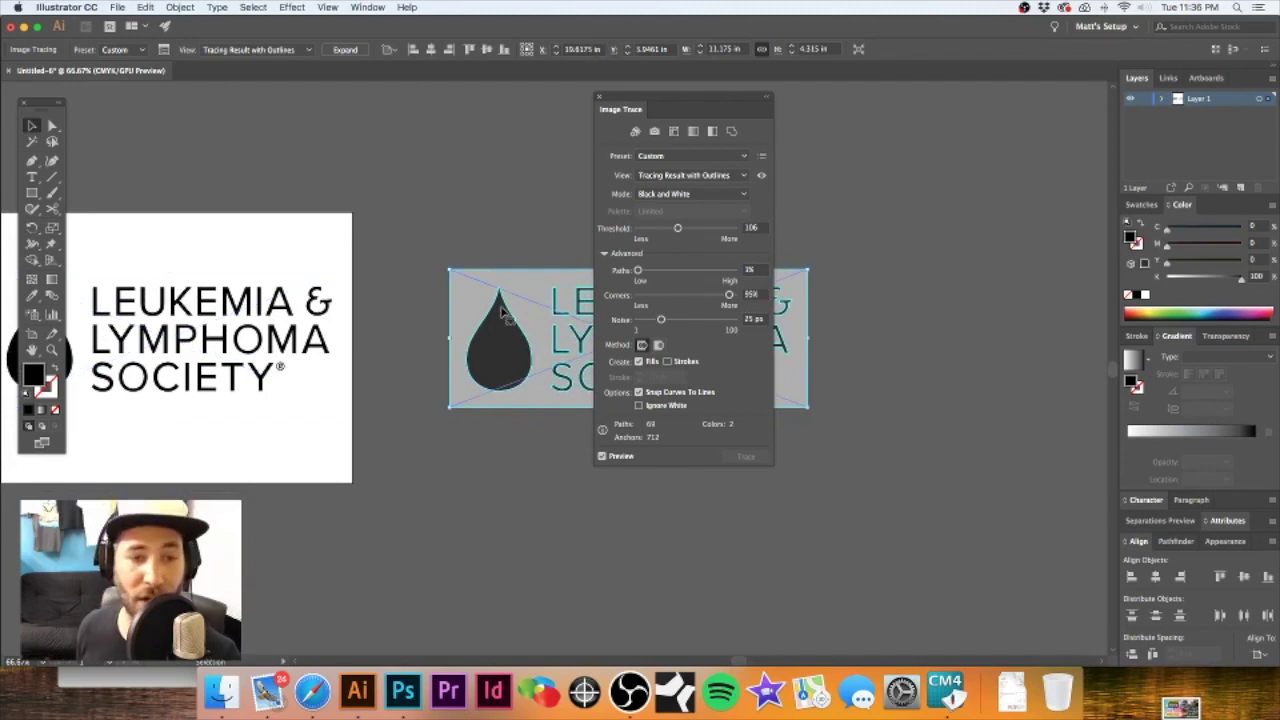
pyautogui.press('Delete')
pyautogui.scroll(6, 316, 358)
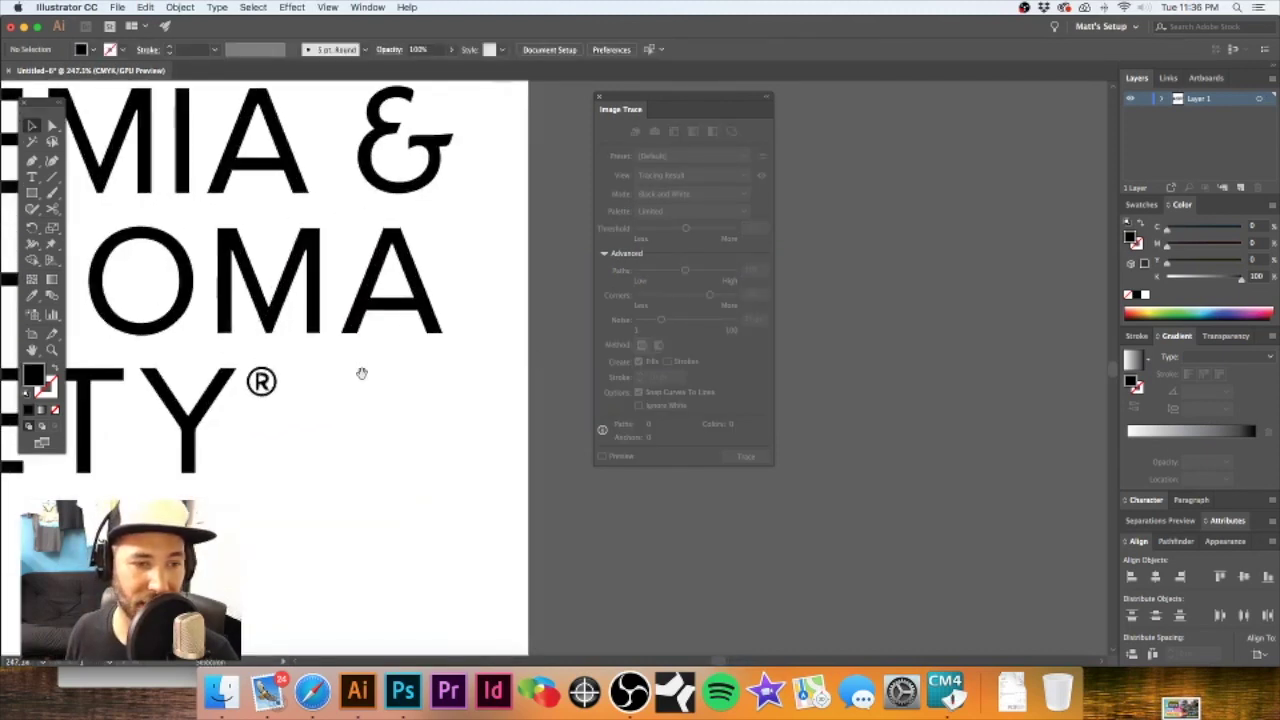
# - Show the remaining trace as Tracing Result with Outlines
pyautogui.click(380, 265)
pyautogui.click(690, 175)
pyautogui.click(688, 192)
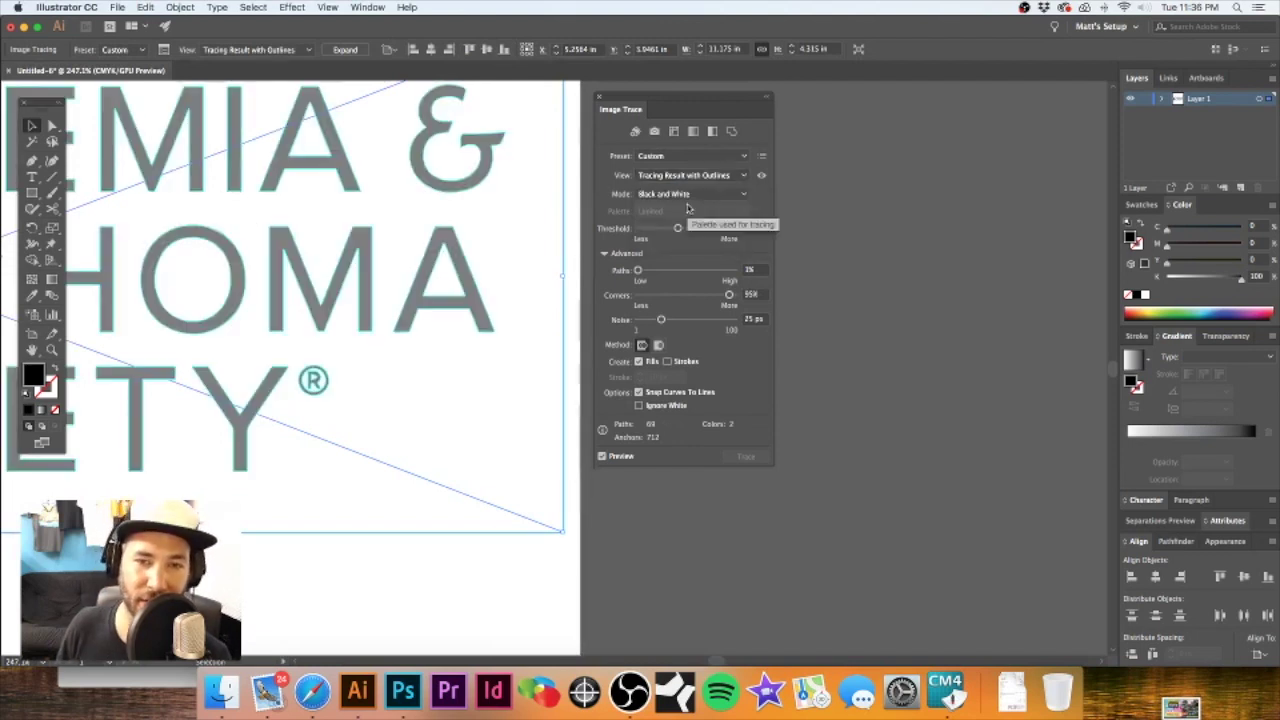
# - Zoom in on the traced ® mark, then switch to Photoshop
pyautogui.scroll(8, 420, 320)
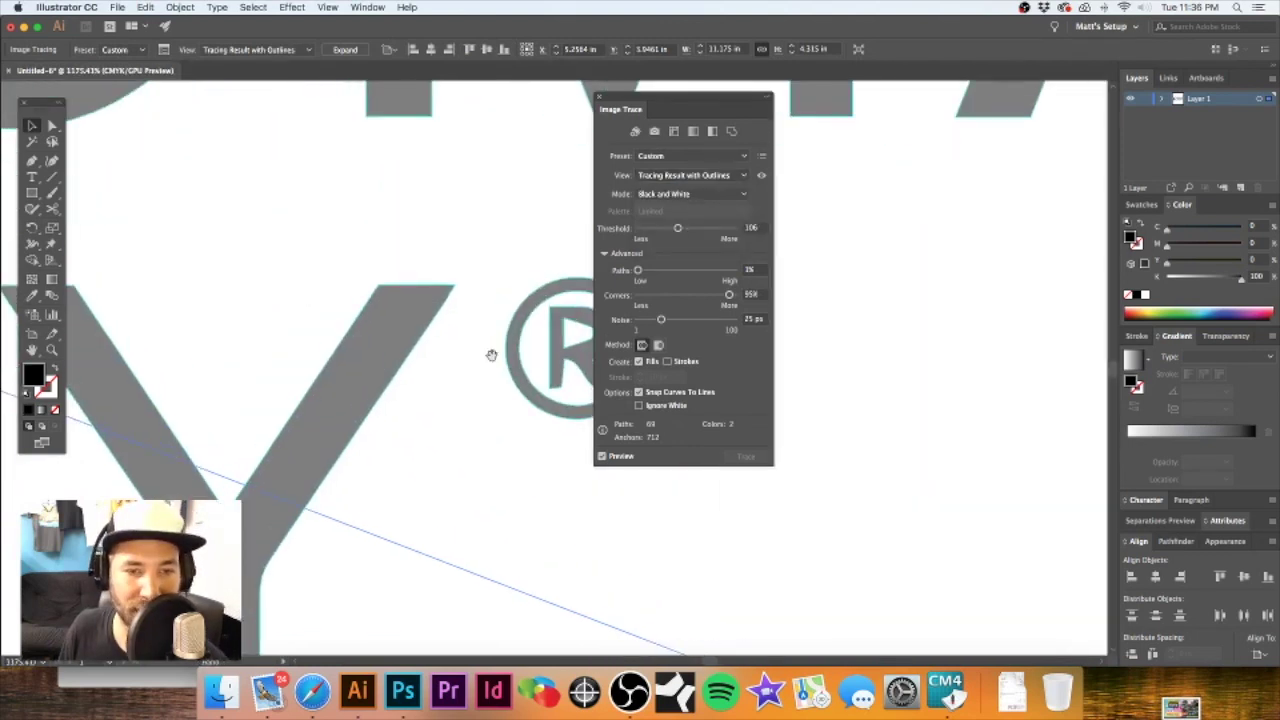
pyautogui.moveTo(491, 355); pyautogui.dragTo(220, 289)
pyautogui.scroll(5, 220, 289)
pyautogui.scroll(1, 457, 223)
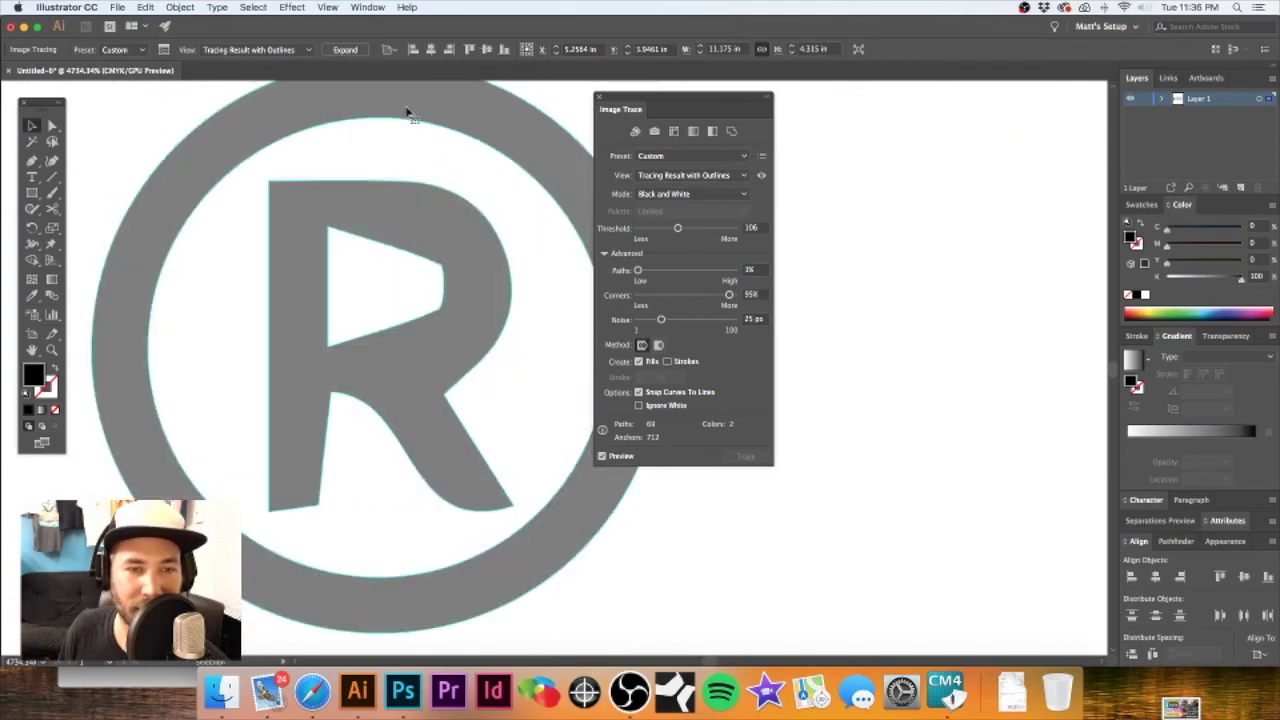
pyautogui.scroll(-5, 440, 350)
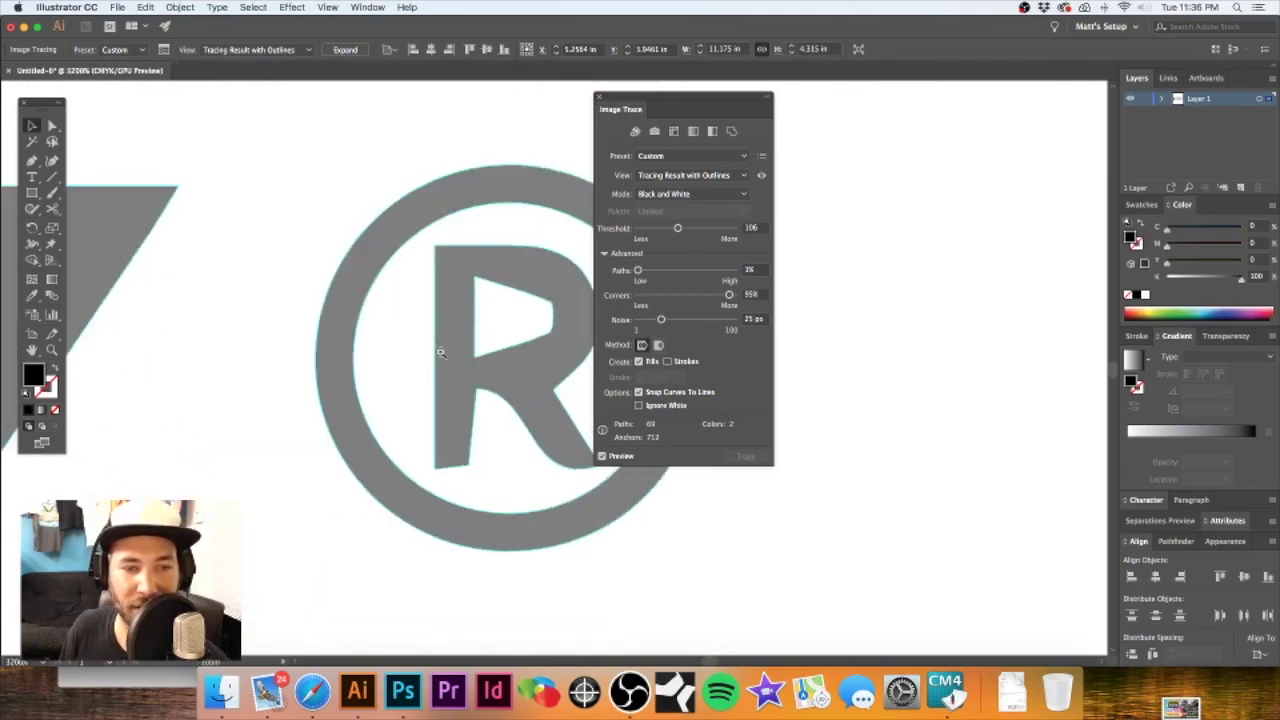
pyautogui.click(403, 690)
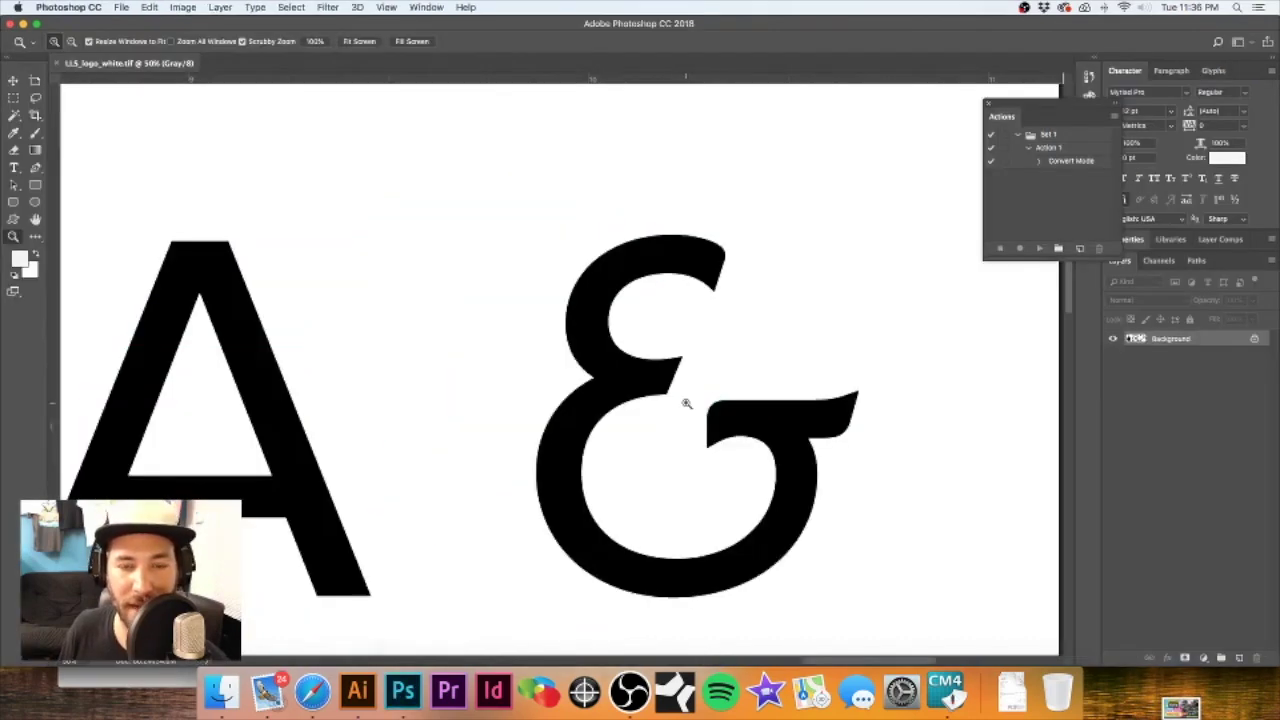
# - Zoom in on the ® in LLS_logo_white.tif, then return to Illustrator
pyautogui.scroll(-5, 686, 403)
pyautogui.scroll(-3, 660, 490)
pyautogui.scroll(4, 657, 214)
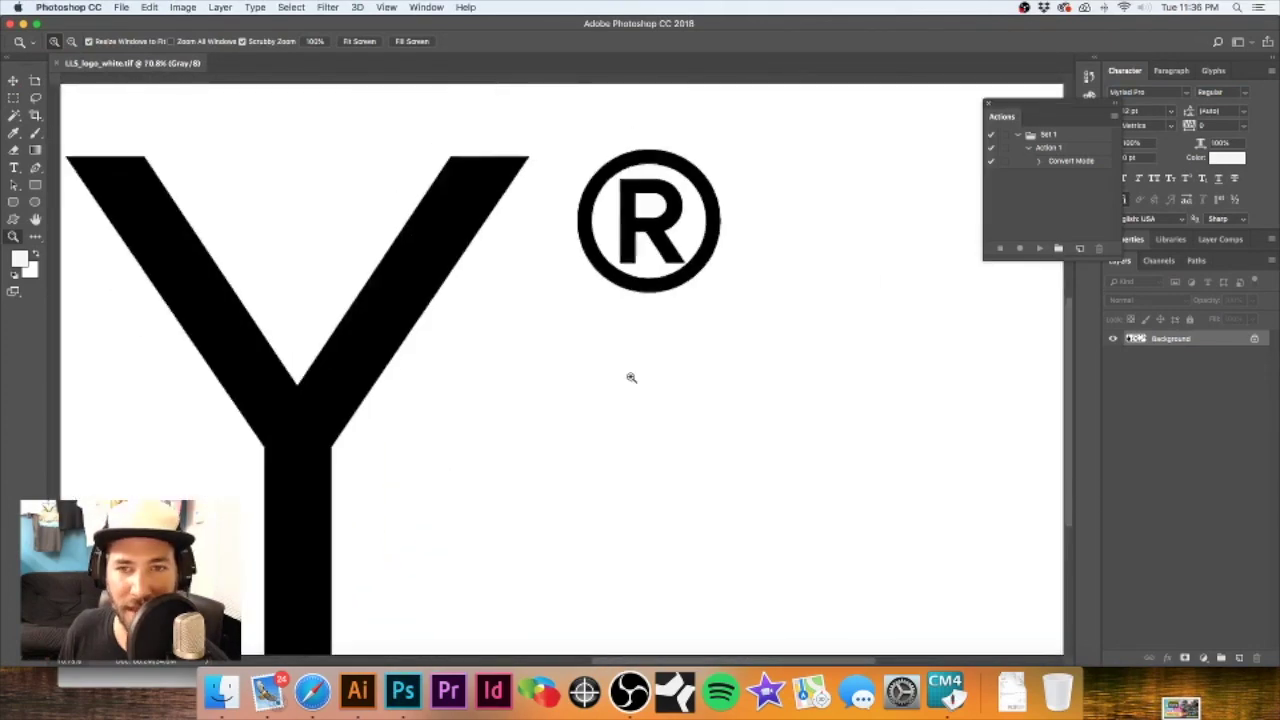
pyautogui.scroll(6, 631, 377)
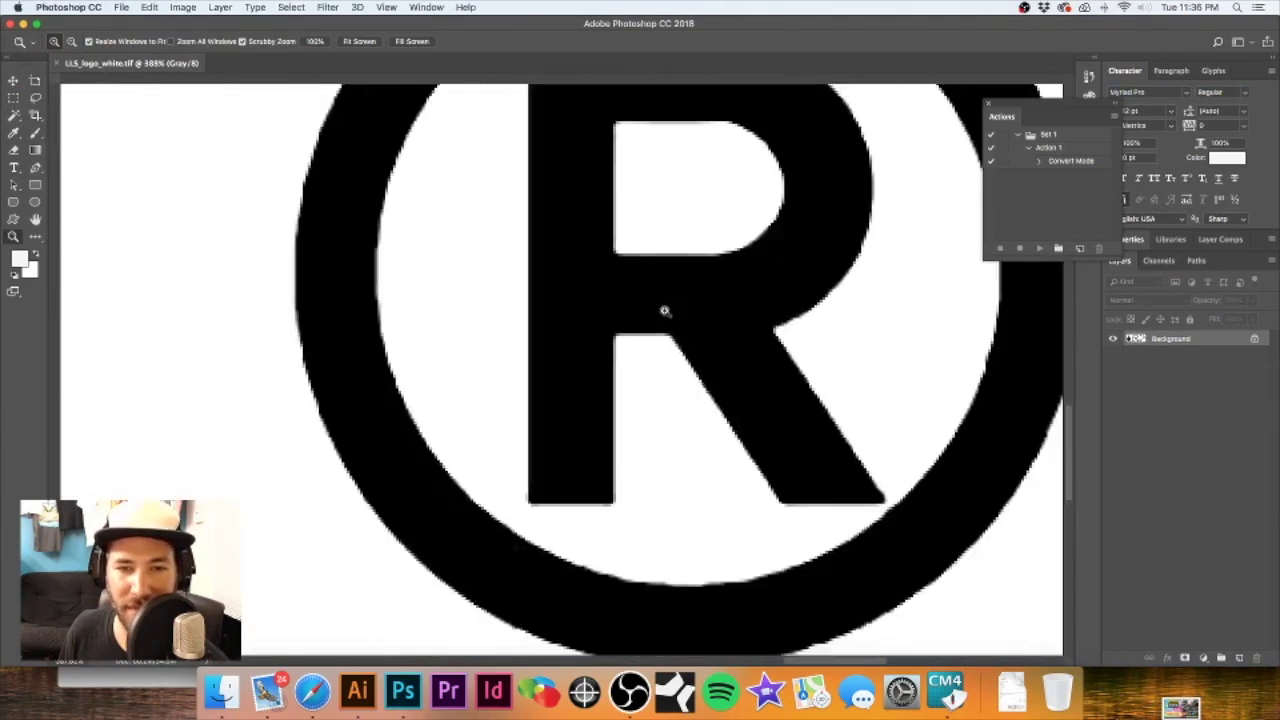
pyautogui.scroll(-2, 664, 311)
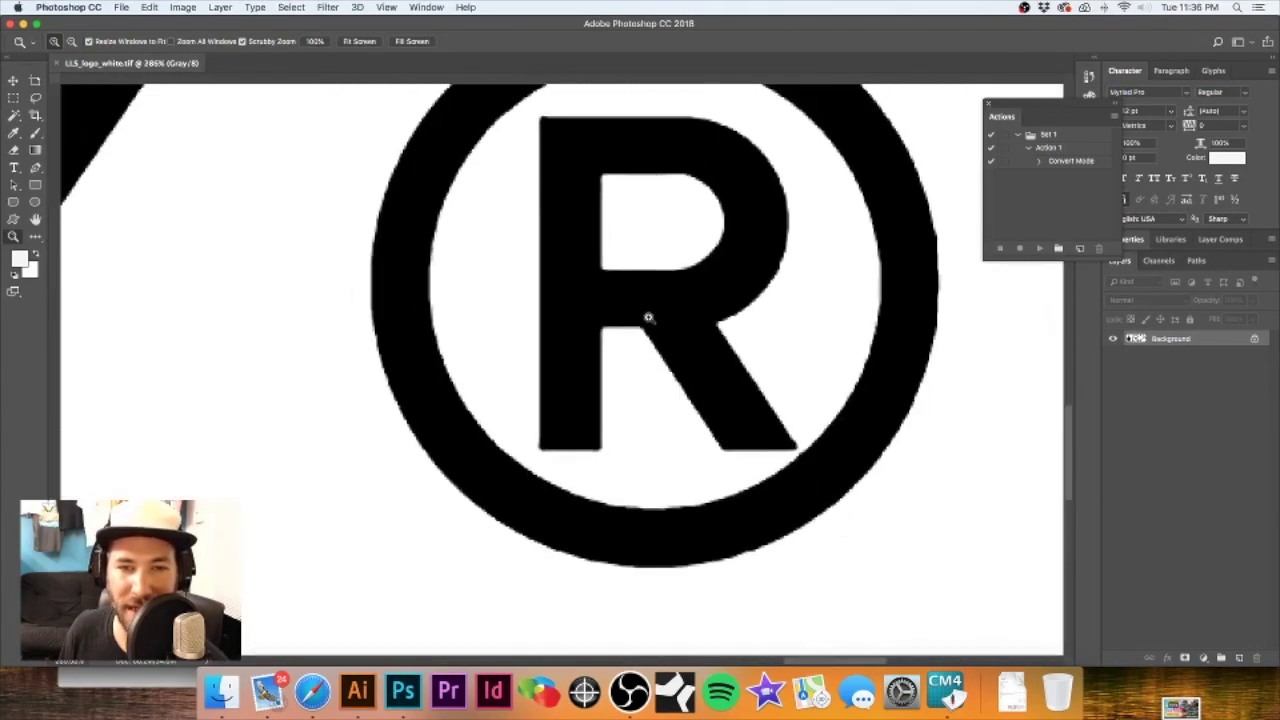
pyautogui.click(352, 712)
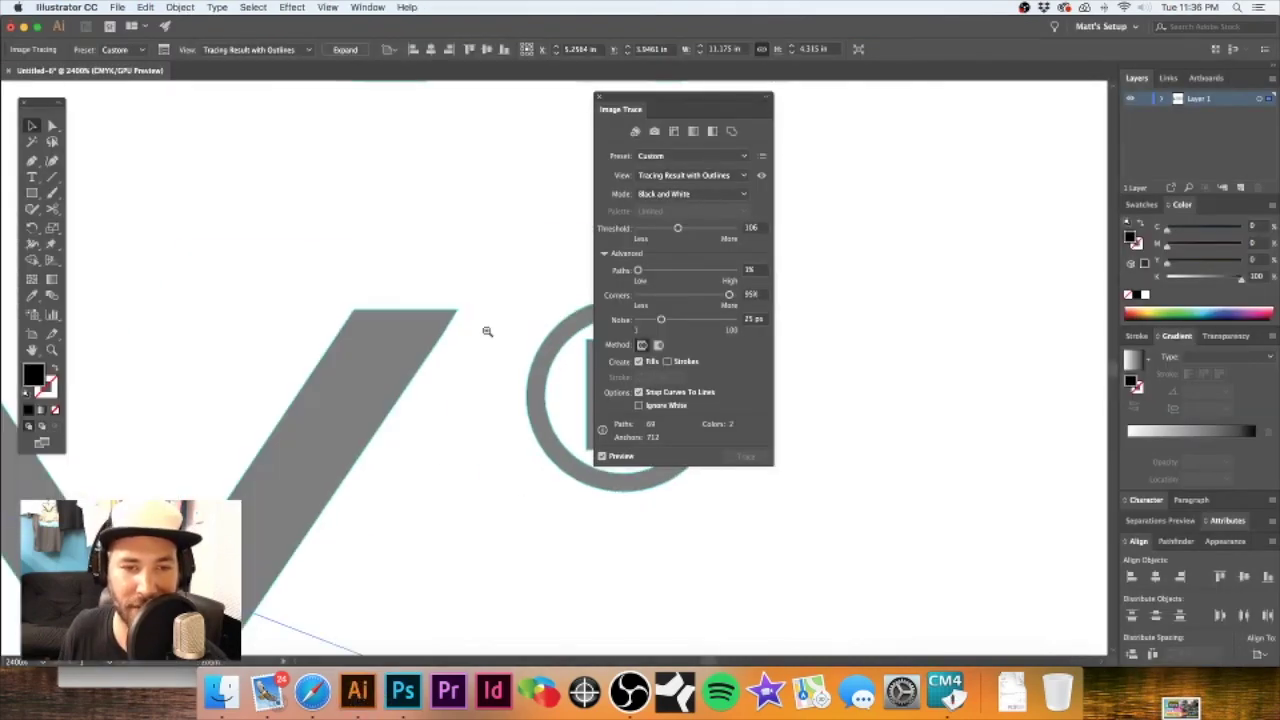
# - Expand the trace into editable paths, then reselect the logo compound path
pyautogui.scroll(-6, 487, 331)
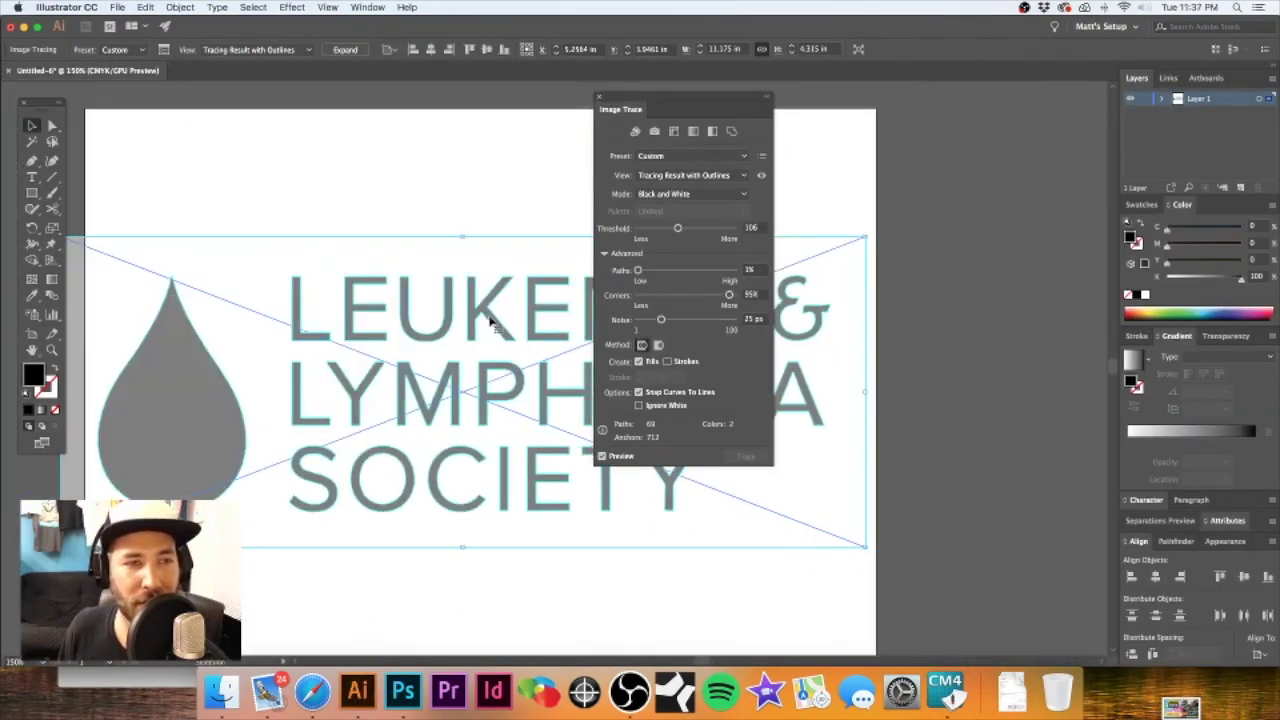
pyautogui.moveTo(341, 167); pyautogui.dragTo(366, 169)
pyautogui.click(345, 49)
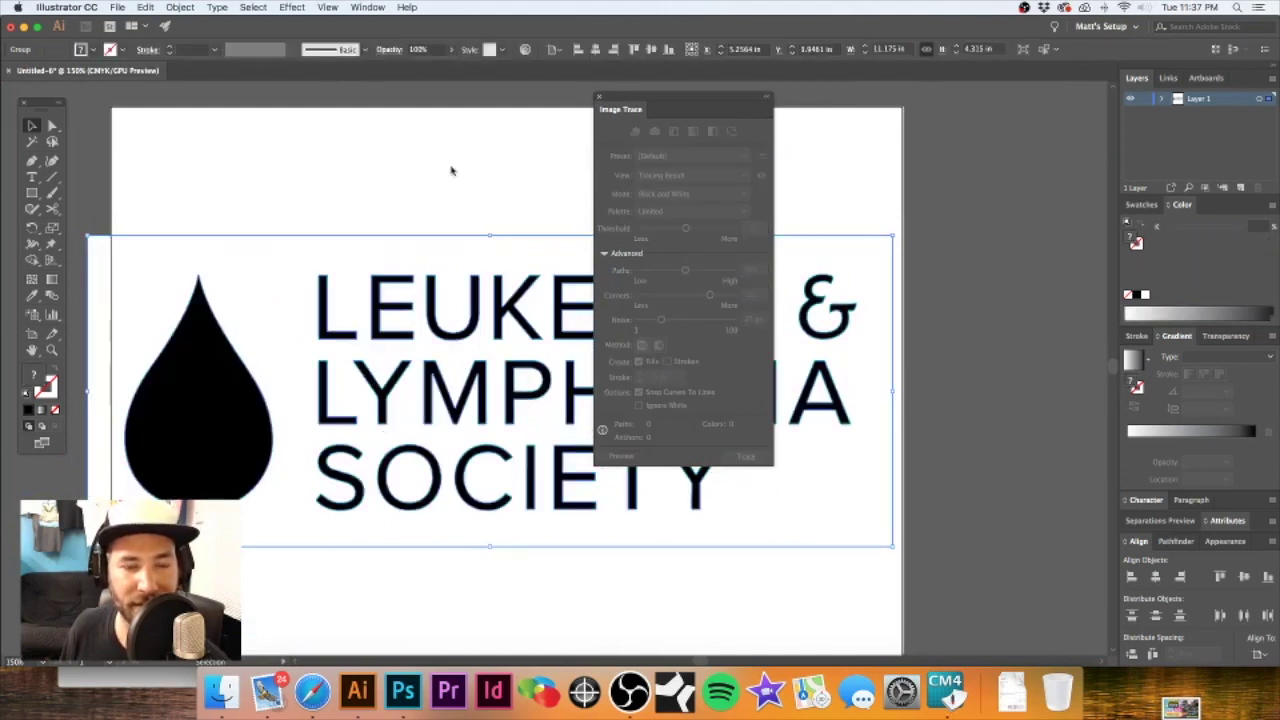
pyautogui.scroll(-2, 323, 145)
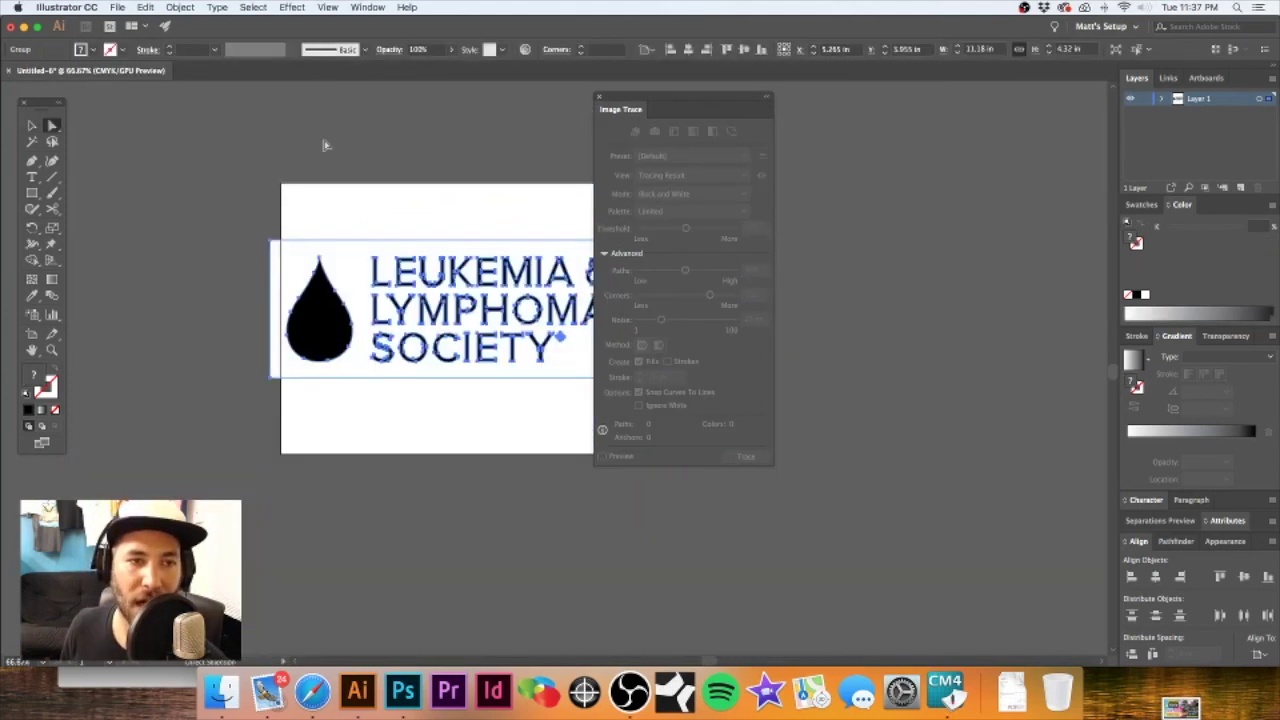
pyautogui.click(325, 146)
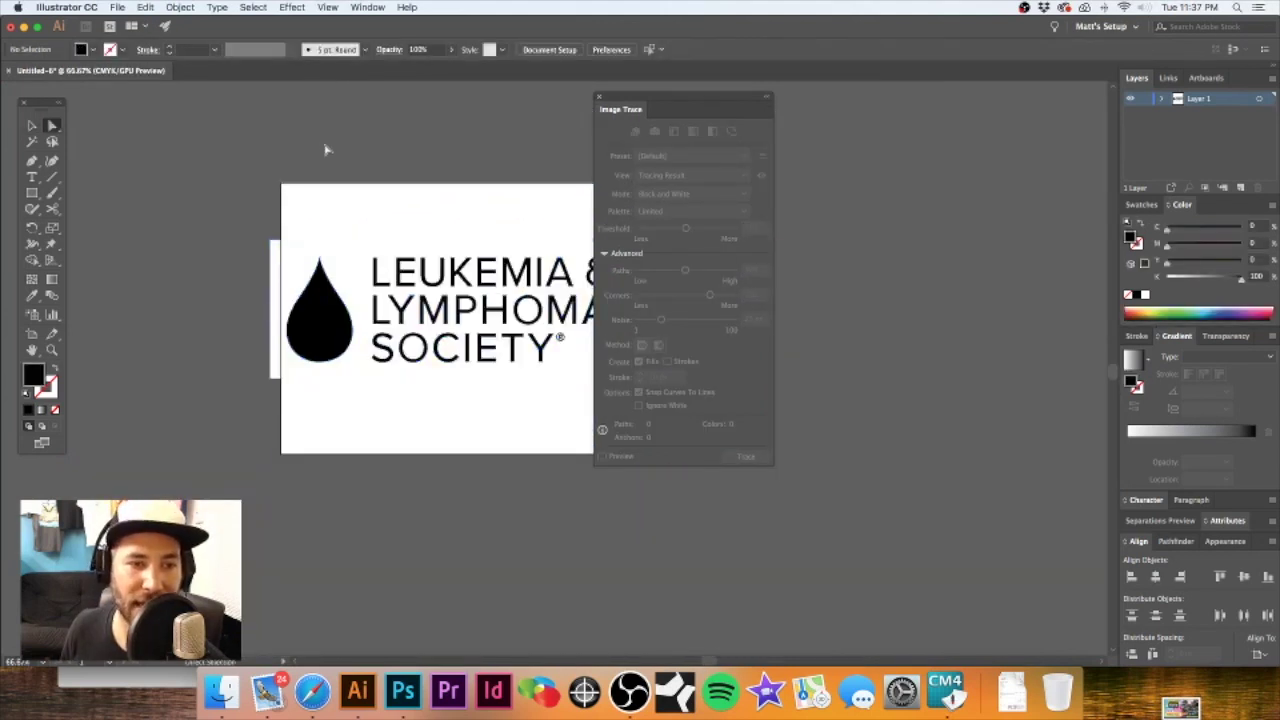
pyautogui.click(352, 259)
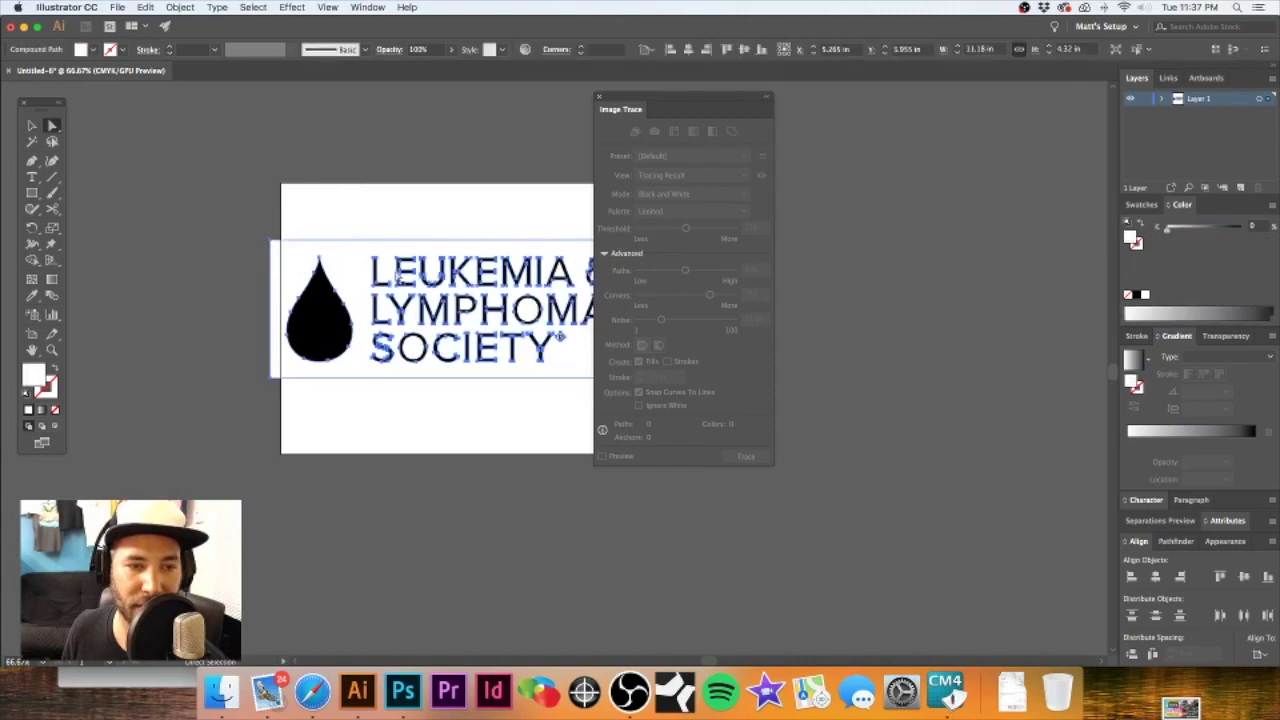
# - Select all shapes with the same fill colour and zoom in to inspect the lettering
pyautogui.click(253, 7)
pyautogui.moveTo(314, 130)
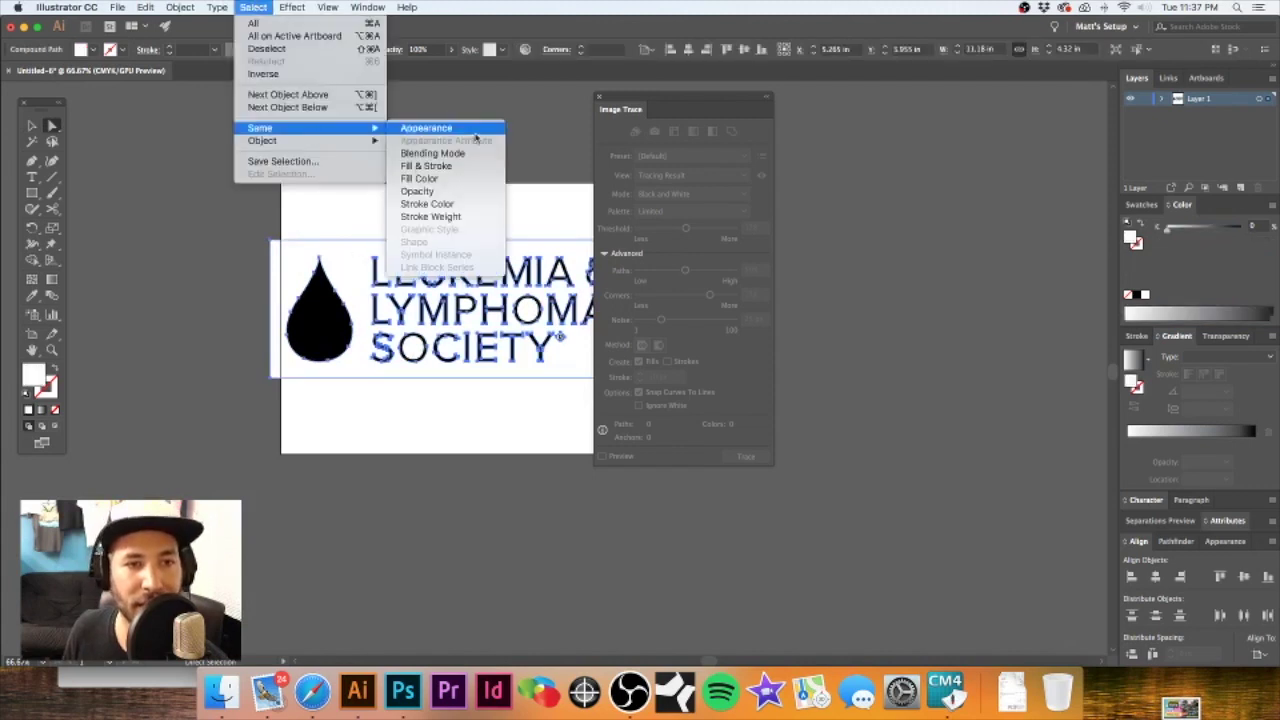
pyautogui.click(474, 181)
pyautogui.moveTo(497, 243); pyautogui.dragTo(323, 240)
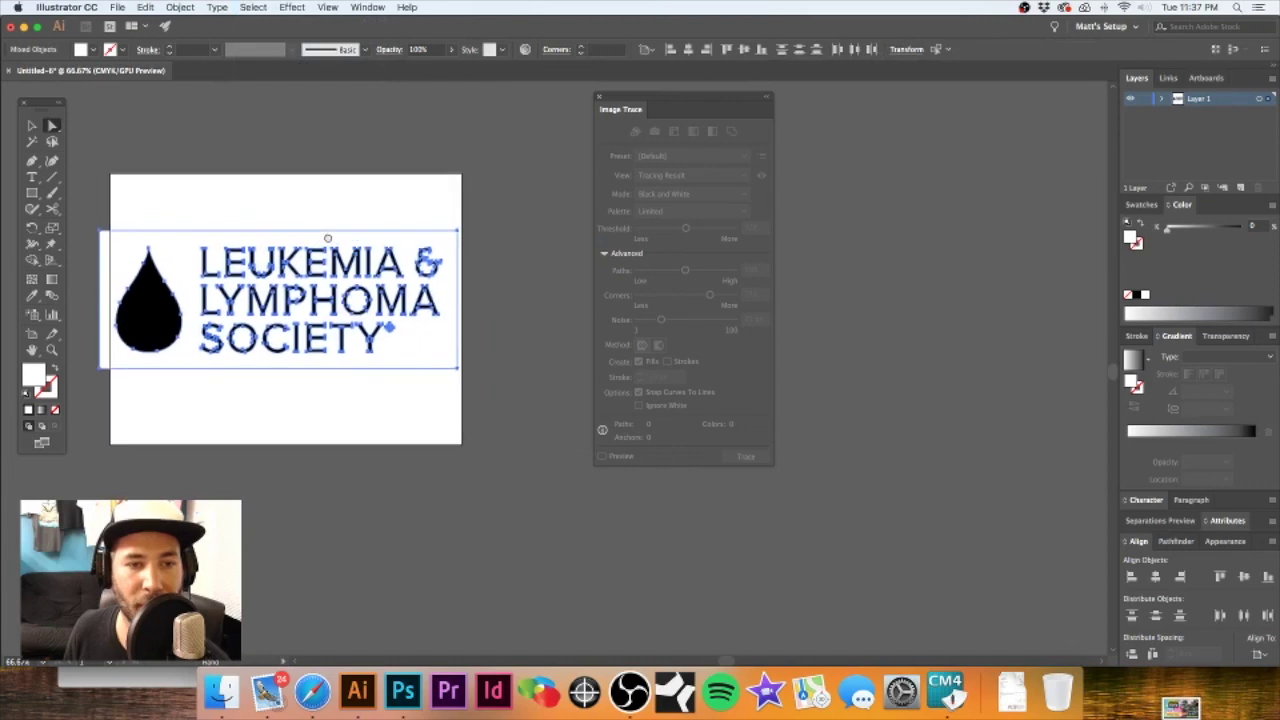
pyautogui.press('space')
pyautogui.moveTo(185, 268); pyautogui.dragTo(437, 303)
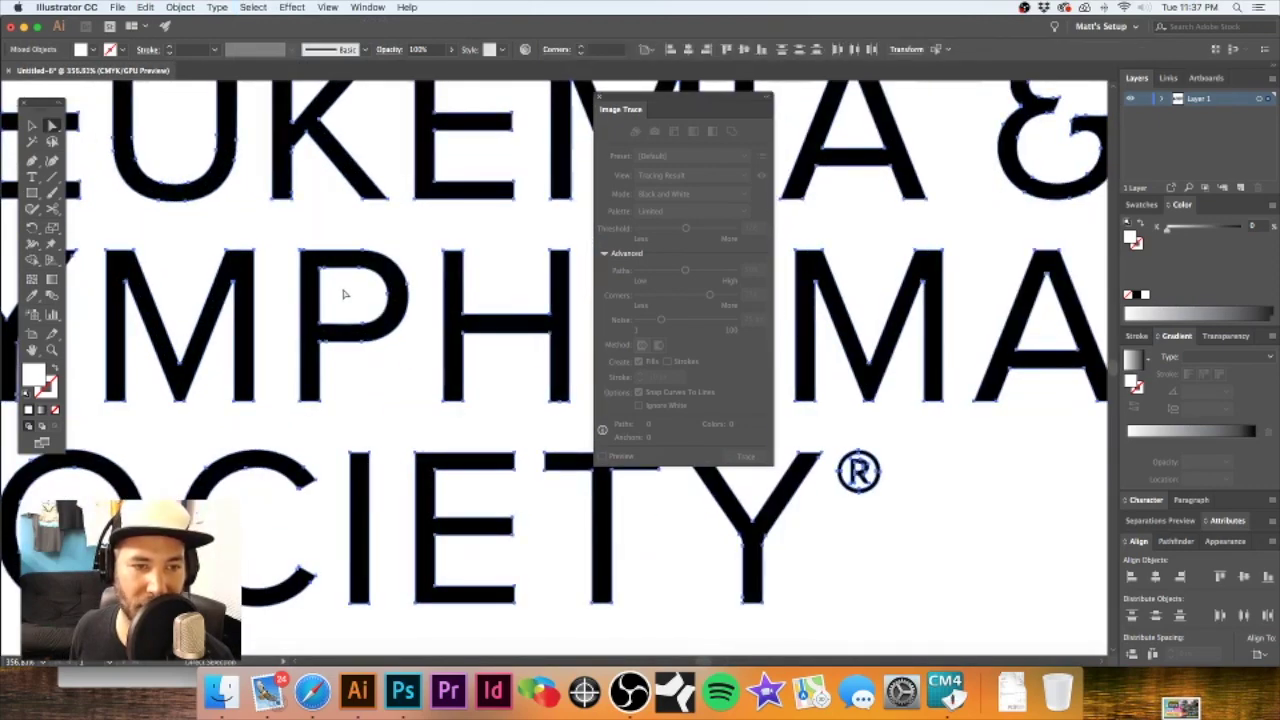
pyautogui.keyDown('alt'); pyautogui.click(357, 366); pyautogui.keyUp('alt')
pyautogui.keyDown('alt'); pyautogui.click(432, 357); pyautogui.keyUp('alt')
# - Deselect, zoom out to the full artboard and close the Image Trace panel
pyautogui.press('super+shift+a')
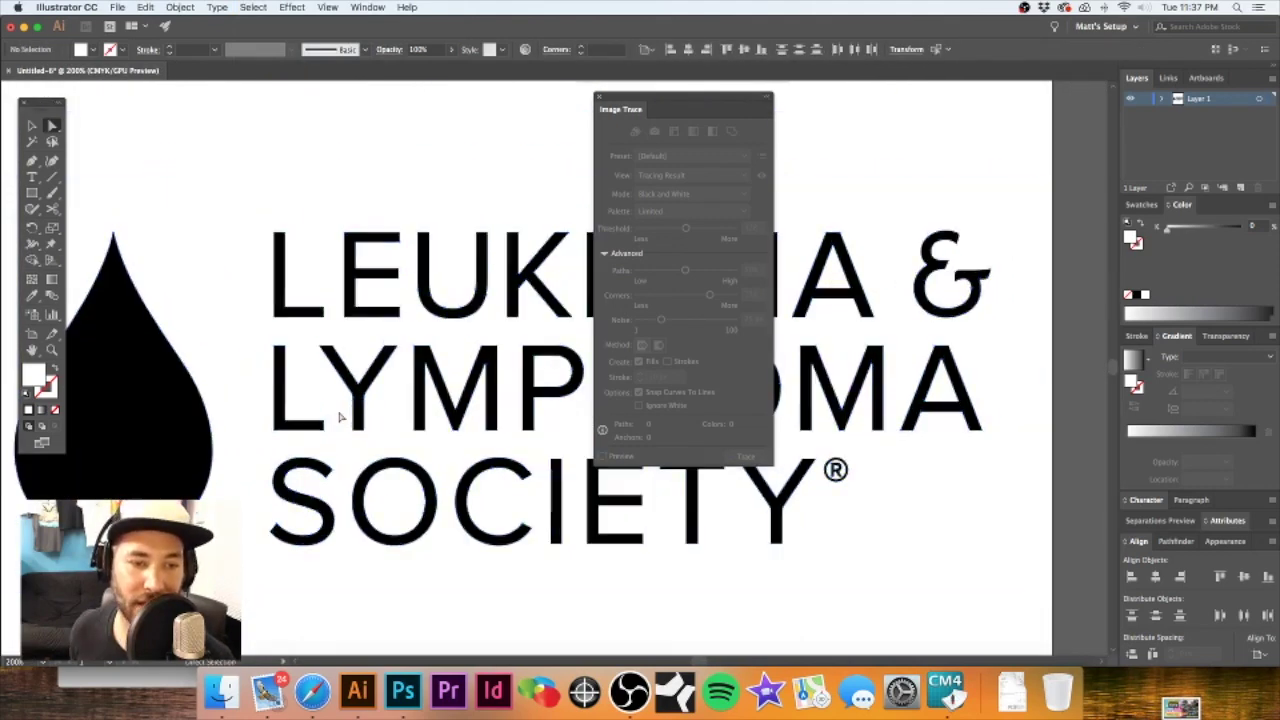
pyautogui.press('super+minus')
pyautogui.press('super+minus')
pyautogui.moveTo(487, 262); pyautogui.dragTo(381, 267)
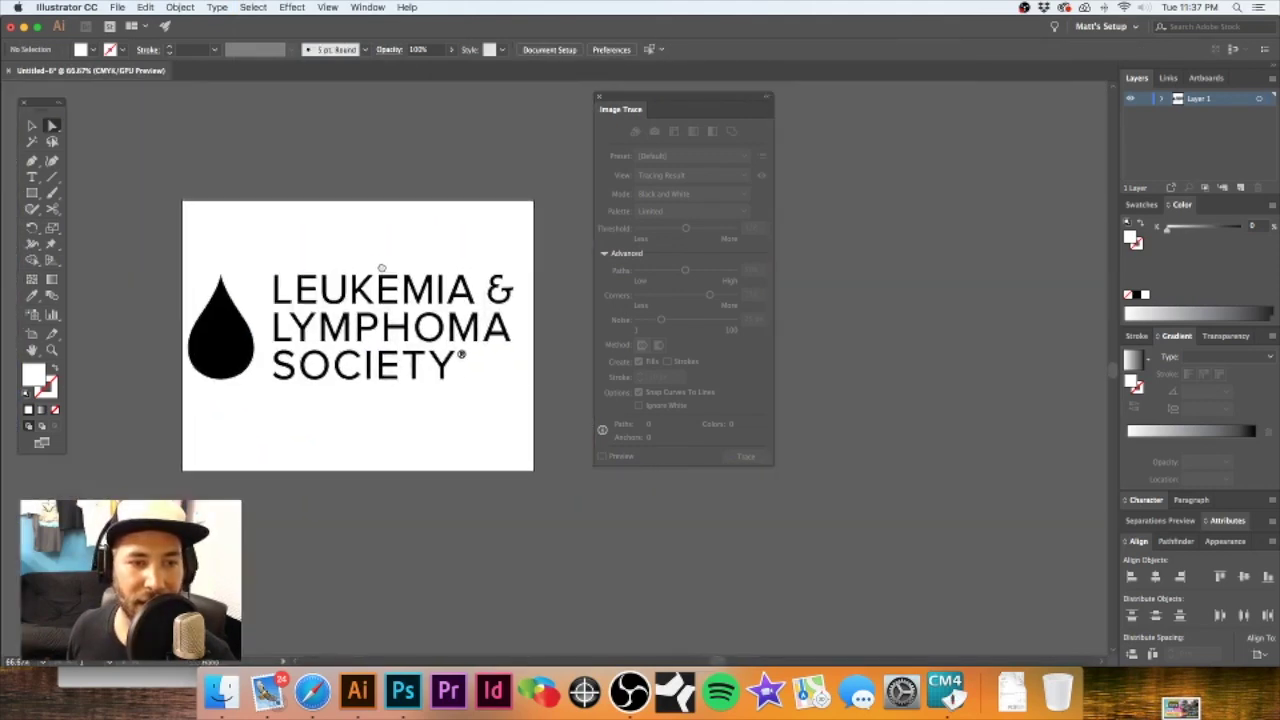
pyautogui.click(598, 97)
pyautogui.moveTo(460, 260); pyautogui.dragTo(540, 262)
pyautogui.scroll(3, 546, 331)
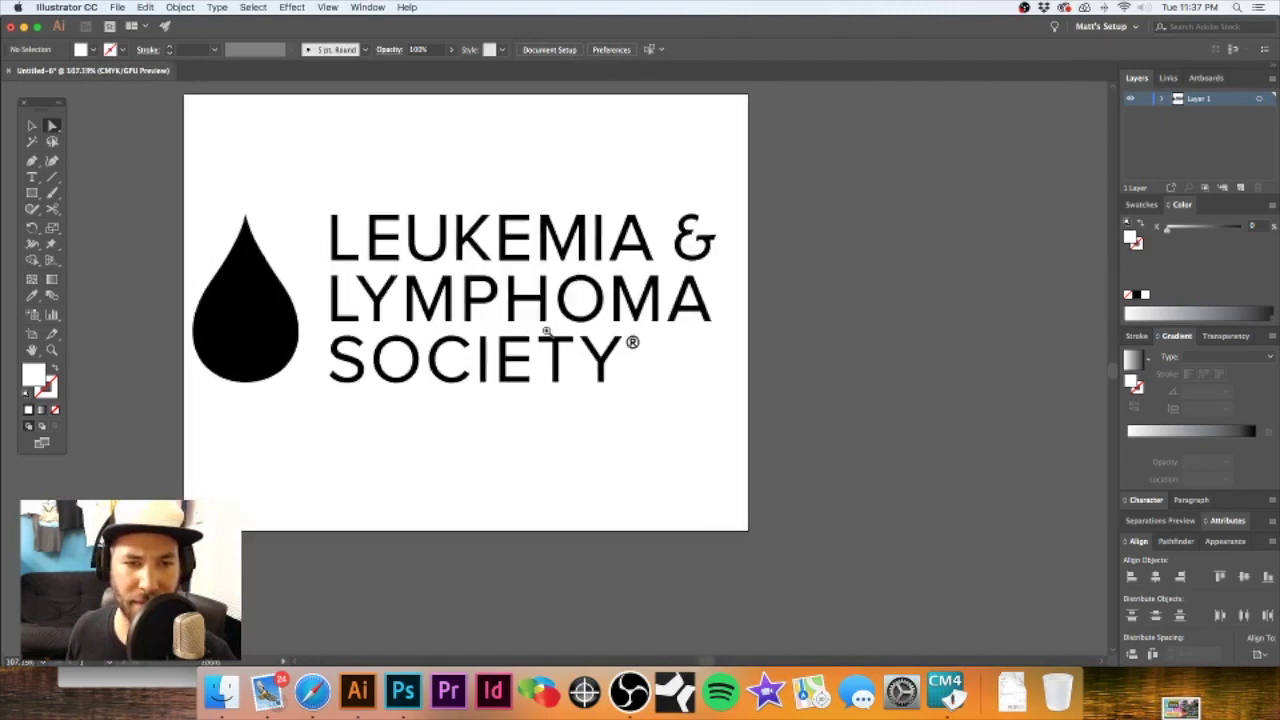
pyautogui.scroll(1, 546, 331)
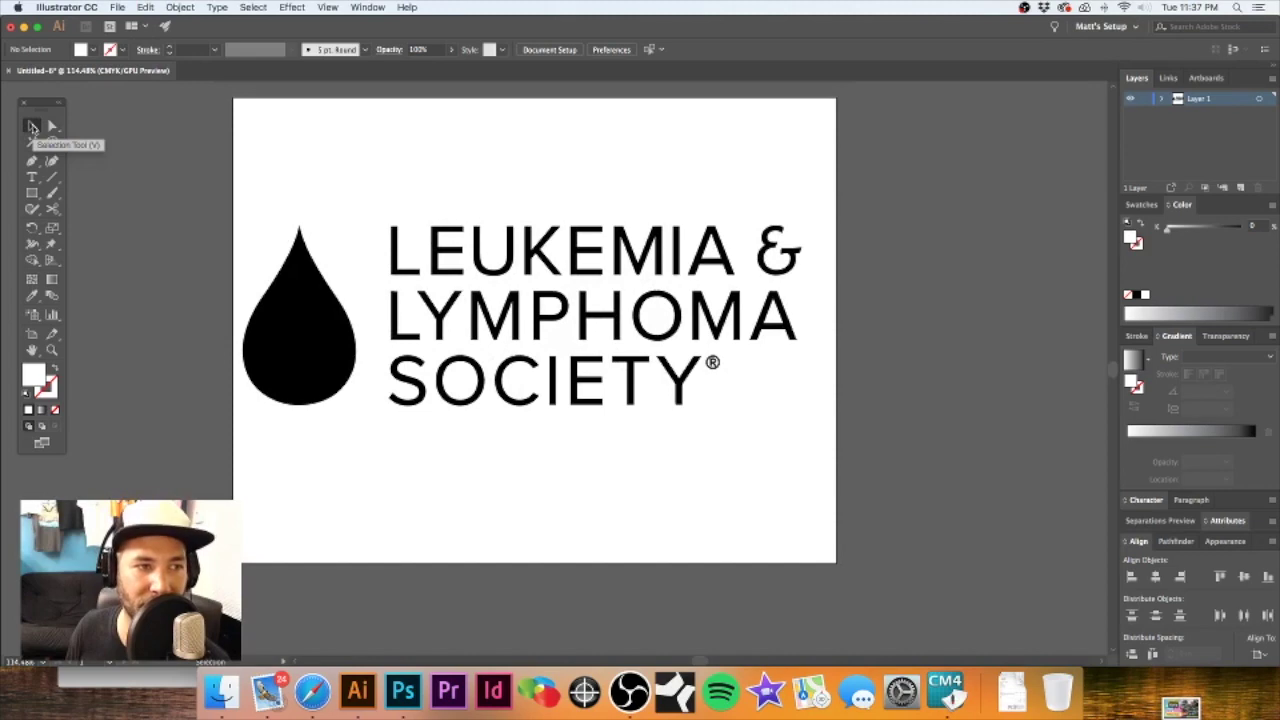
# - Nudge the logo group slightly right and down, then zoom in on the ® mark
pyautogui.click(32, 127)
pyautogui.click(307, 313)
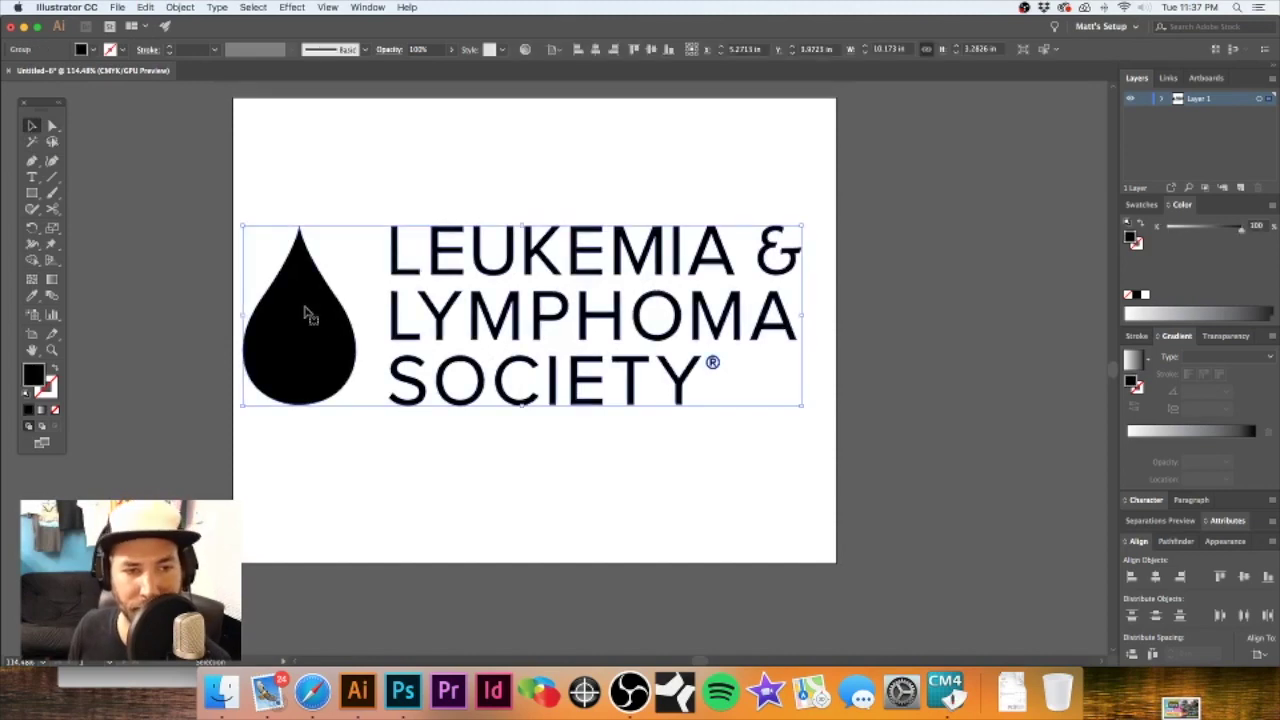
pyautogui.moveTo(303, 331)
pyautogui.mouseDown()
pyautogui.moveTo(389, 274)
pyautogui.moveTo(337, 343)
pyautogui.moveTo(311, 342)
pyautogui.mouseUp()
pyautogui.click(491, 166)
pyautogui.hscroll(5, 491, 166)
pyautogui.scroll(-2, 491, 166)
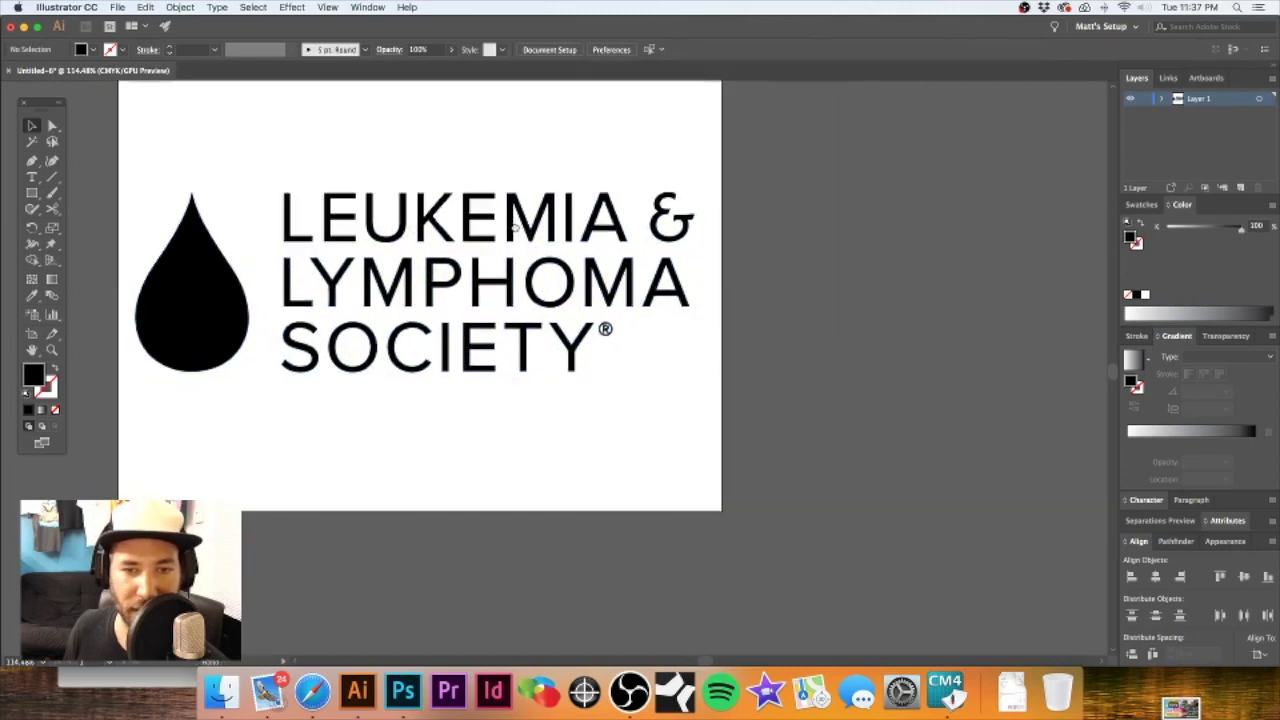
pyautogui.moveTo(591, 329); pyautogui.dragTo(452, 219)
# - Add a ® text character beside the logo, enlarge it and move it lower
pyautogui.press('t')
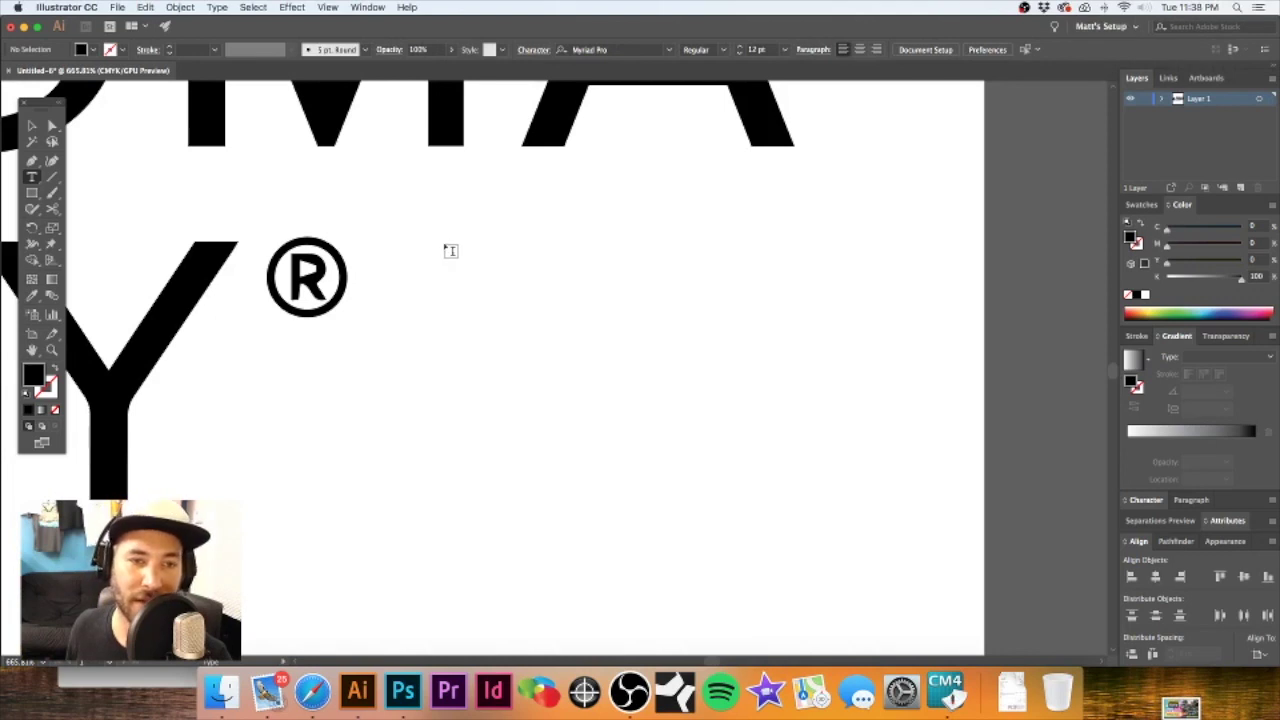
pyautogui.click(433, 248)
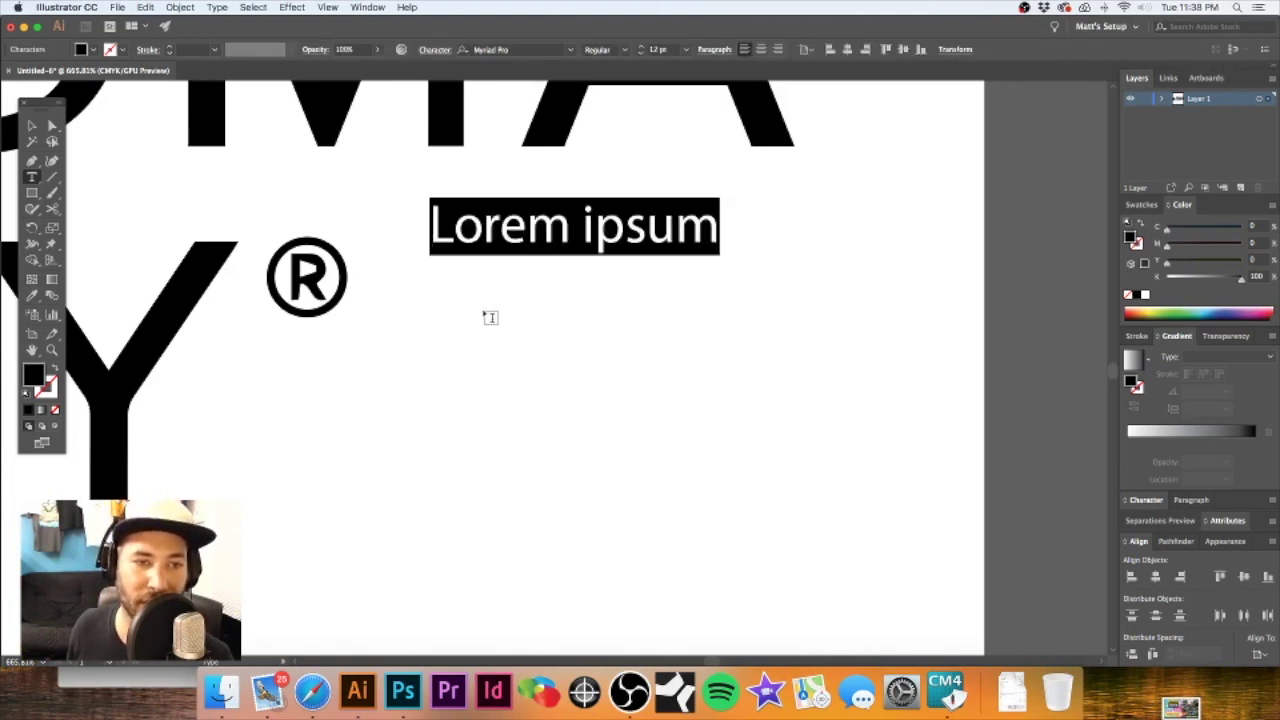
pyautogui.write('®')
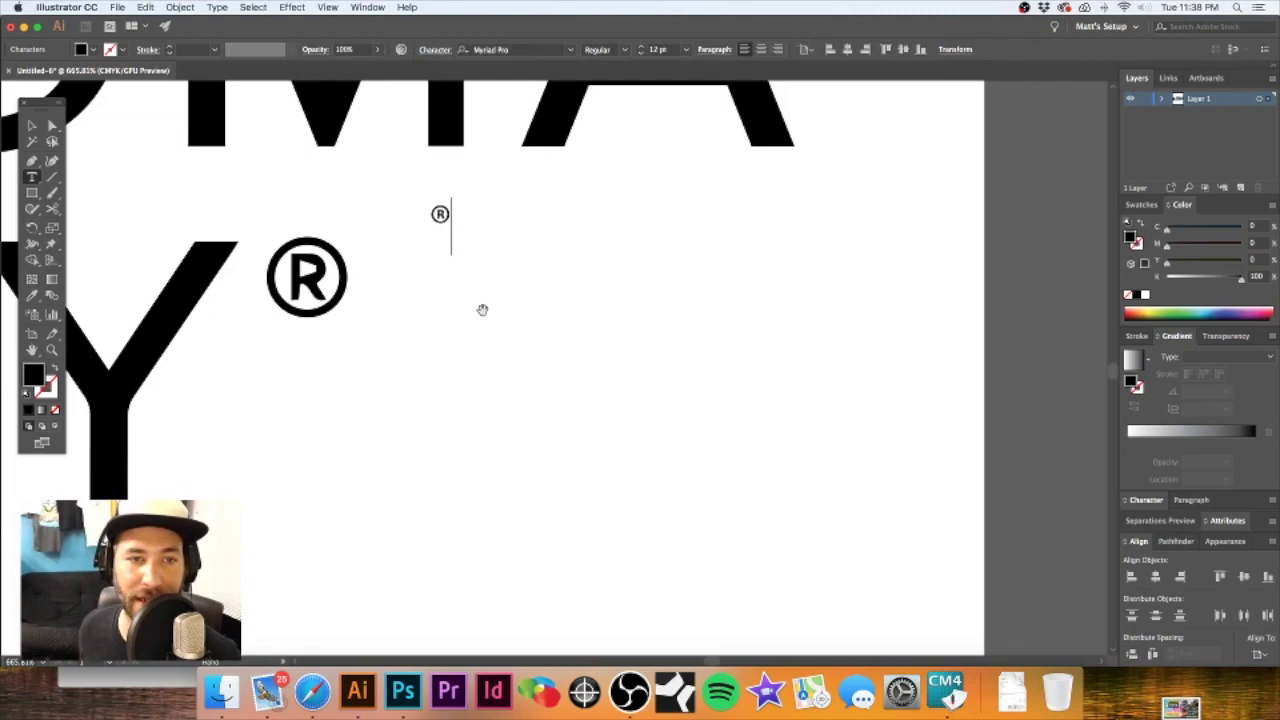
pyautogui.press('Escape')
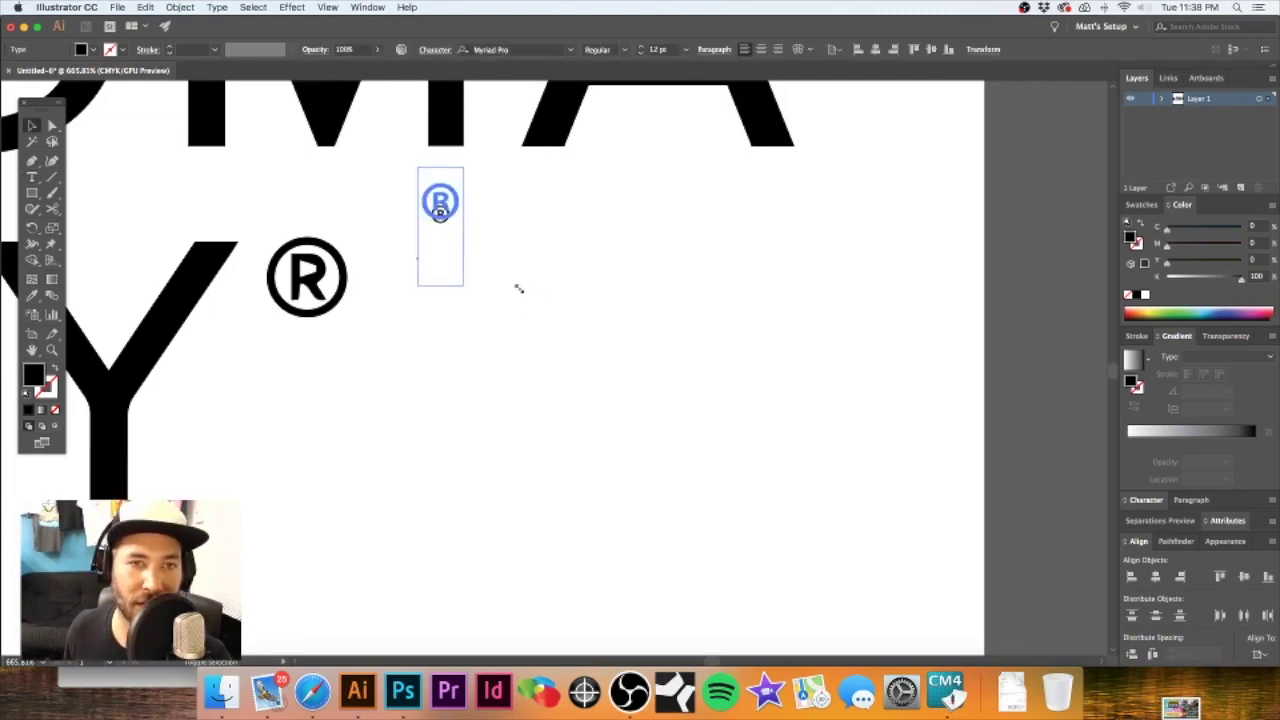
pyautogui.moveTo(518, 288); pyautogui.dragTo(690, 345)
pyautogui.moveTo(447, 183); pyautogui.dragTo(444, 231)
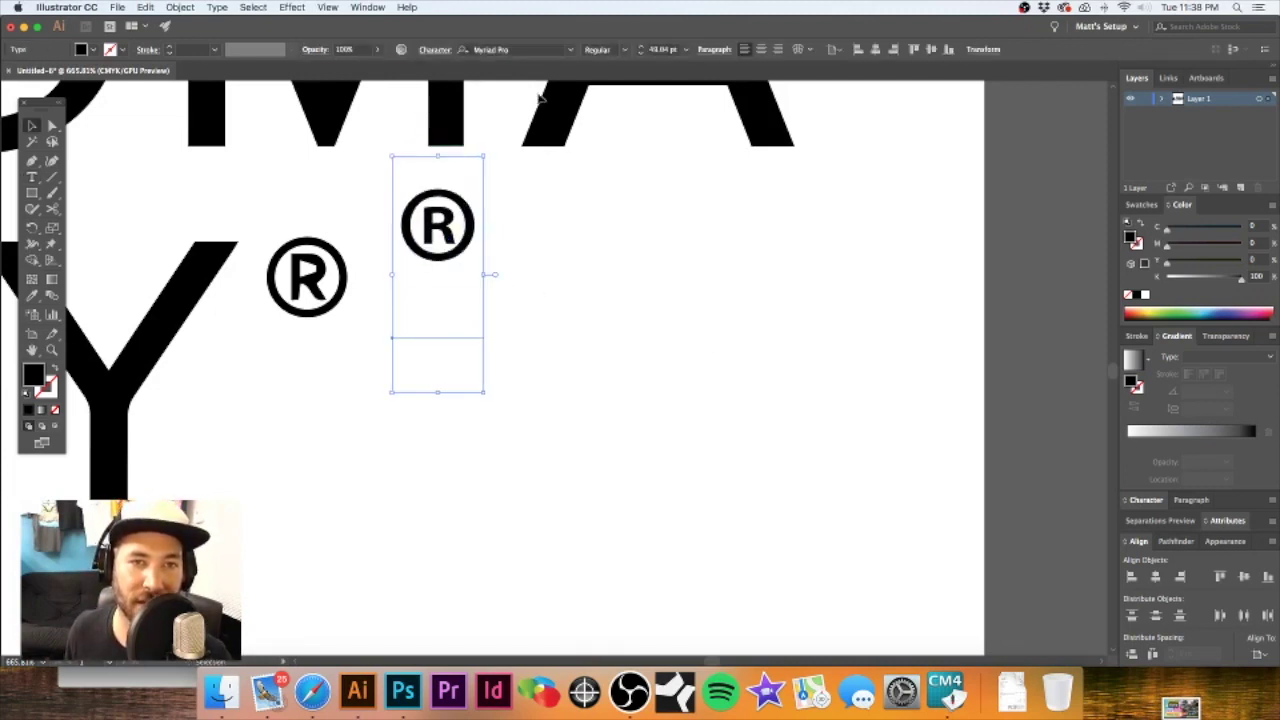
# - Set the new ® to Helvetica Regular
pyautogui.click(515, 48)
pyautogui.press('Down')
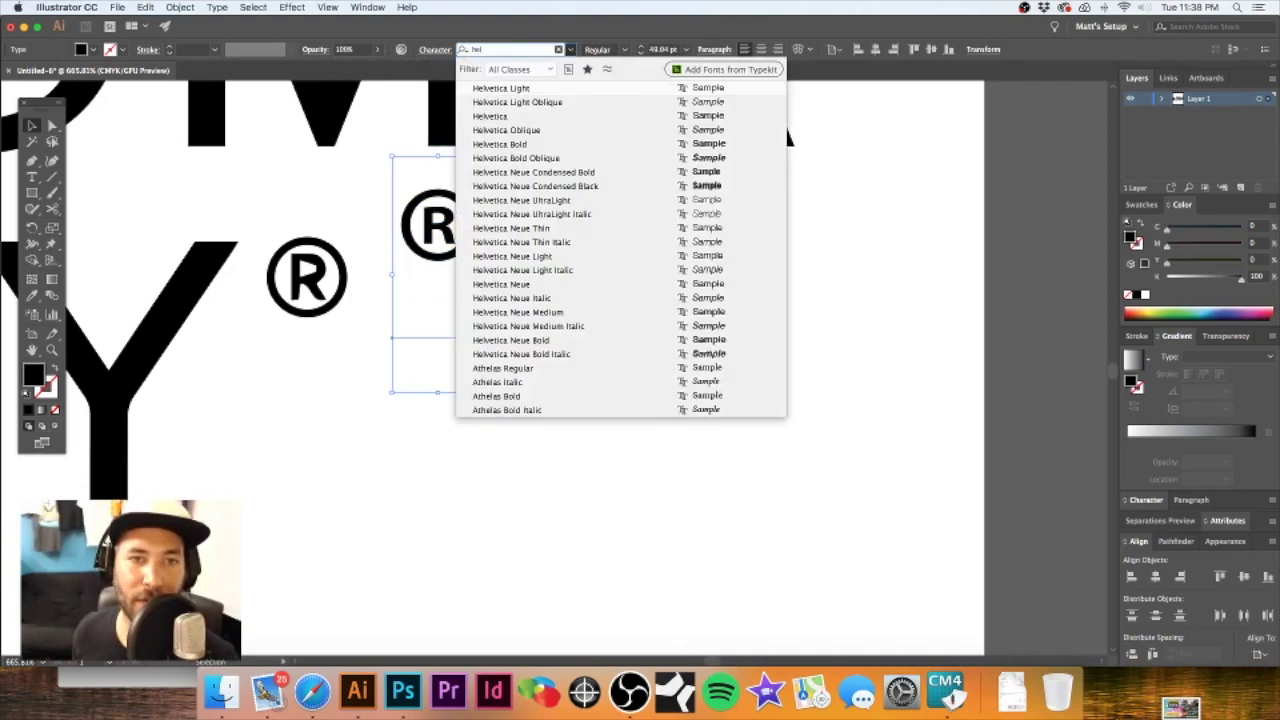
pyautogui.press('Escape')
pyautogui.click(523, 49)
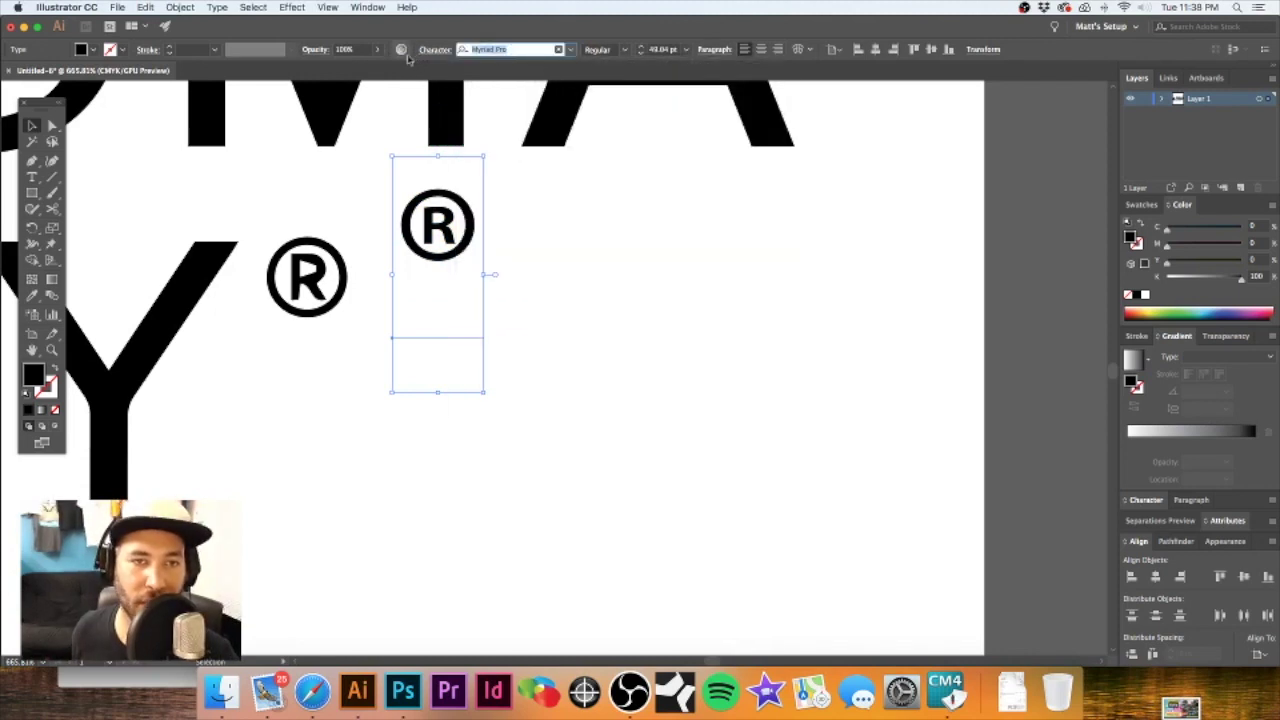
pyautogui.write('Helvetica')
pyautogui.press('Return')
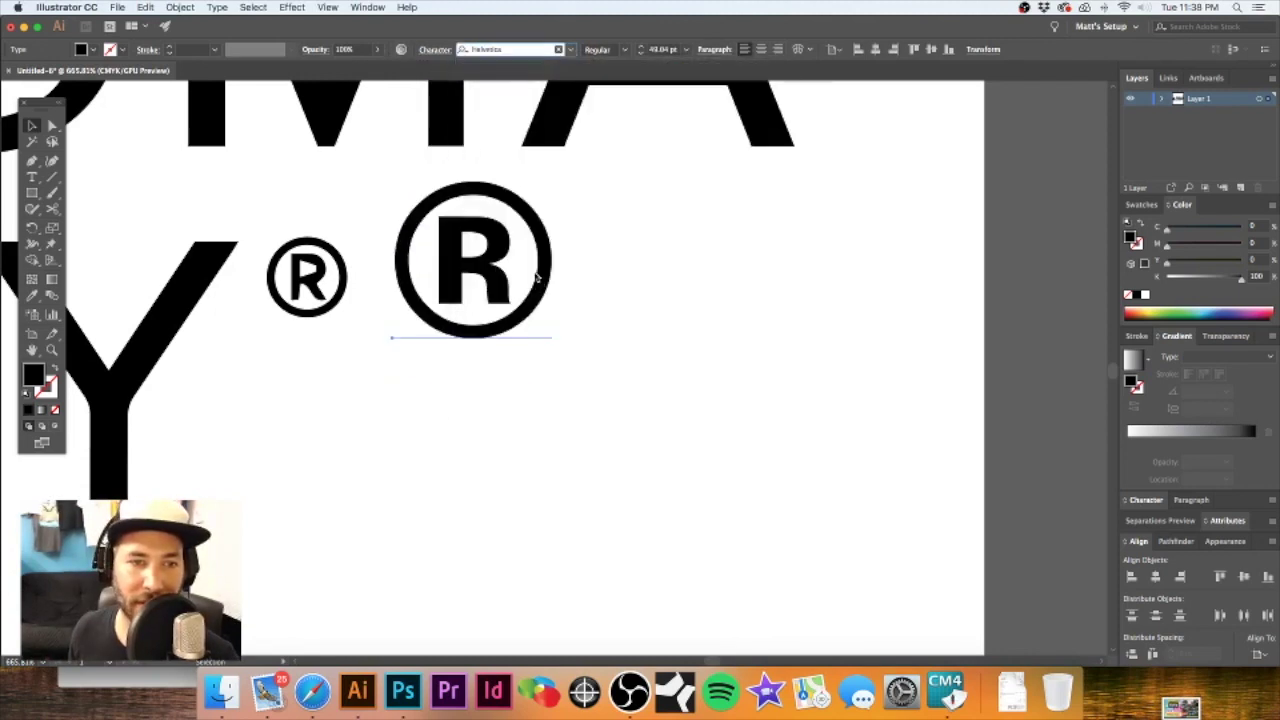
pyautogui.click(537, 279)
pyautogui.click(608, 49)
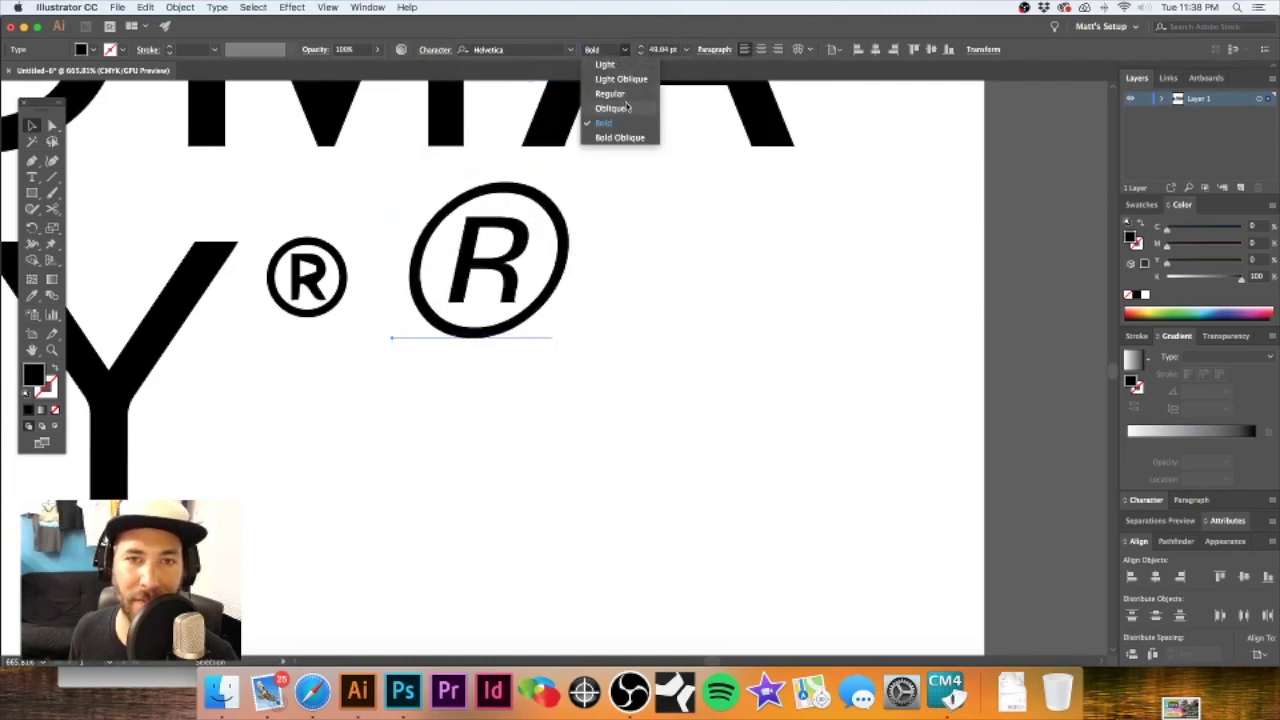
pyautogui.click(625, 97)
# - Try overlaying the ® on the traced one, undo back, and make the large ® Bold
pyautogui.moveTo(503, 266); pyautogui.dragTo(492, 287)
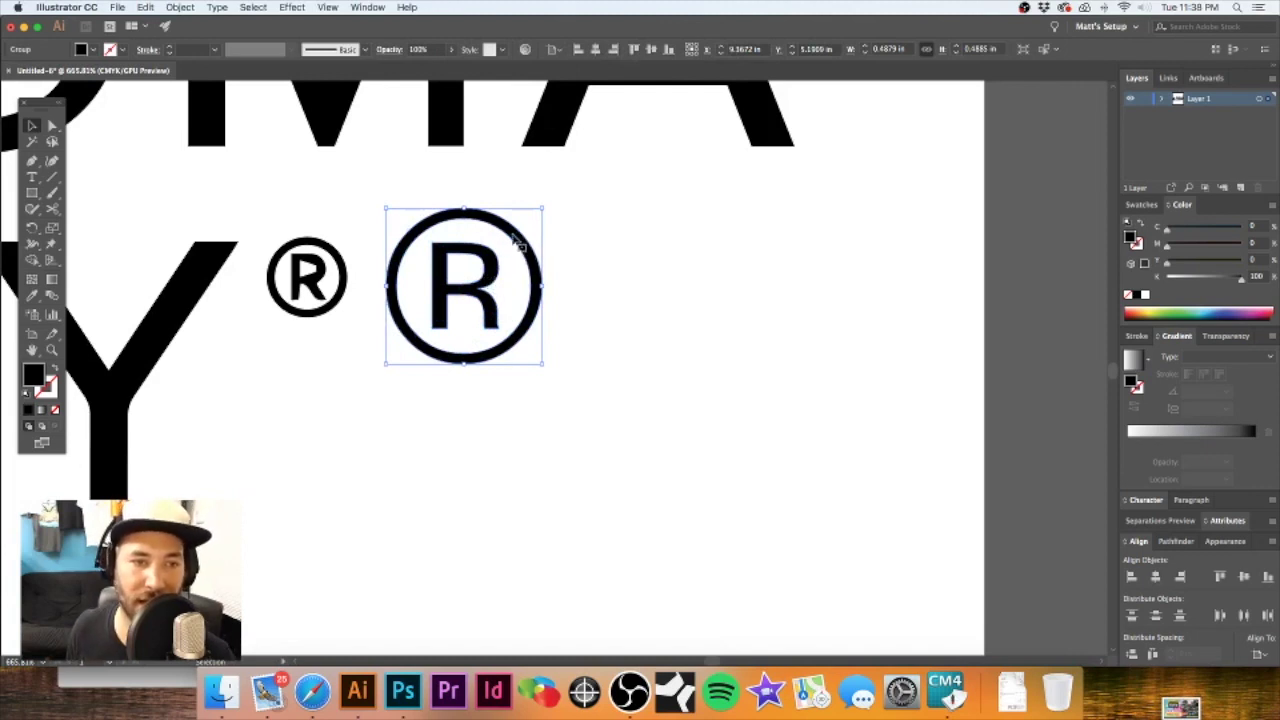
pyautogui.moveTo(518, 243); pyautogui.dragTo(378, 270)
pyautogui.moveTo(405, 395); pyautogui.dragTo(515, 314)
pyautogui.press('super+z')
pyautogui.press('super+z')
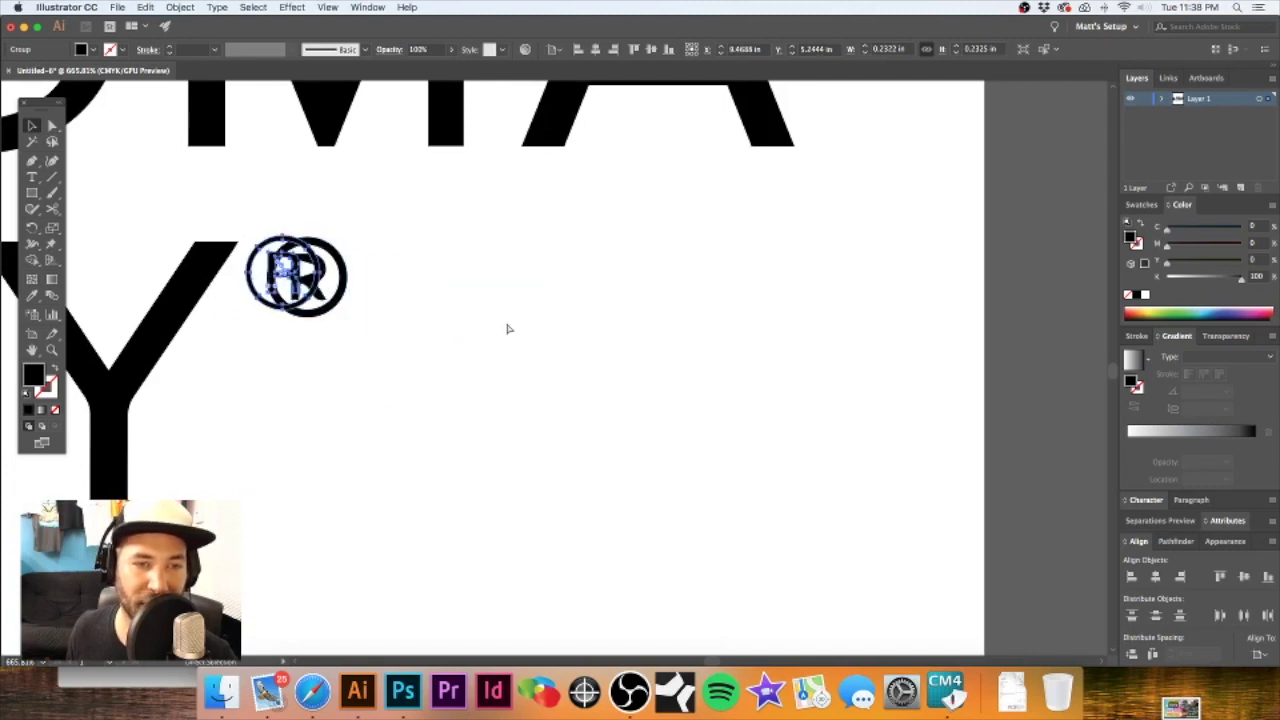
pyautogui.press('super+z')
pyautogui.press('super+z')
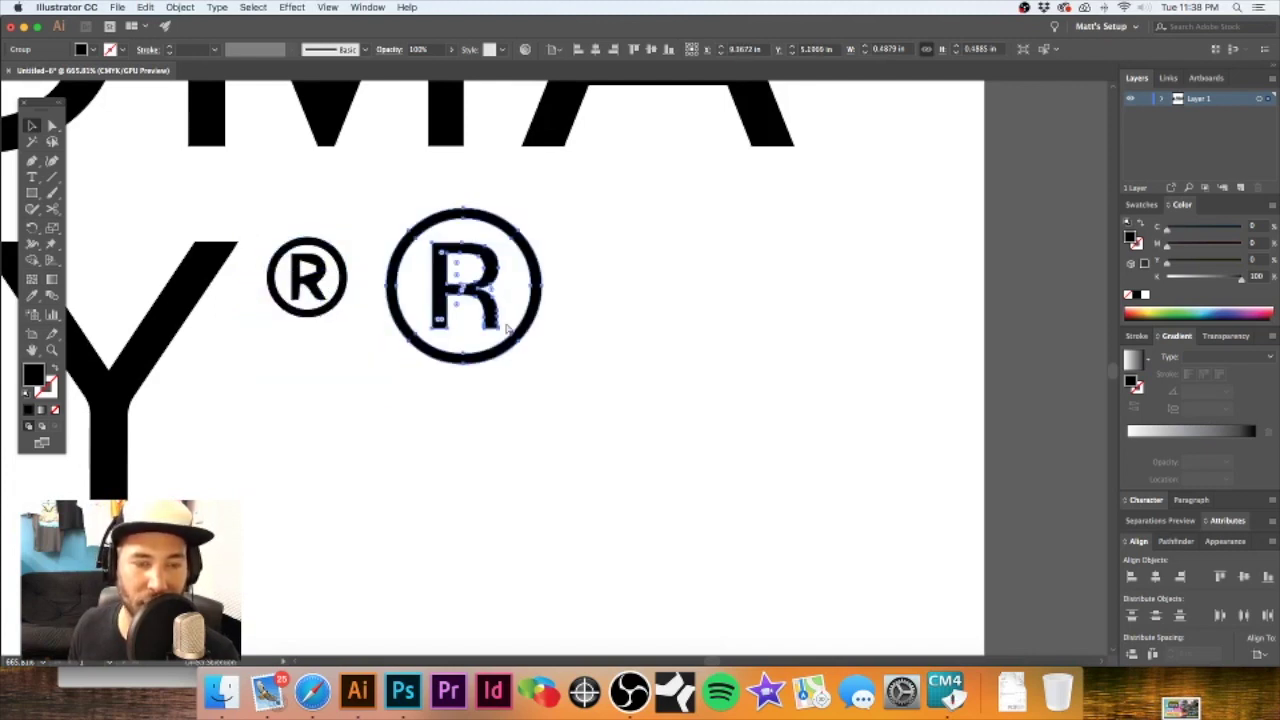
pyautogui.press('super+z')
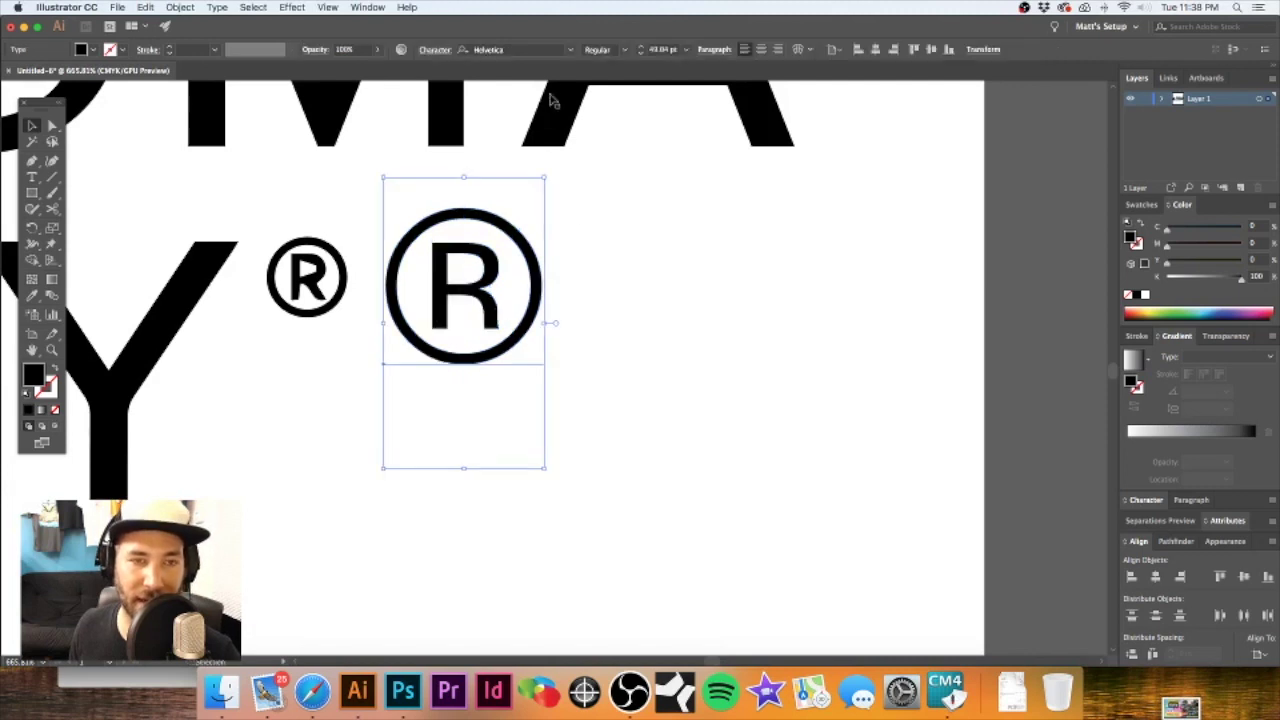
pyautogui.click(627, 50)
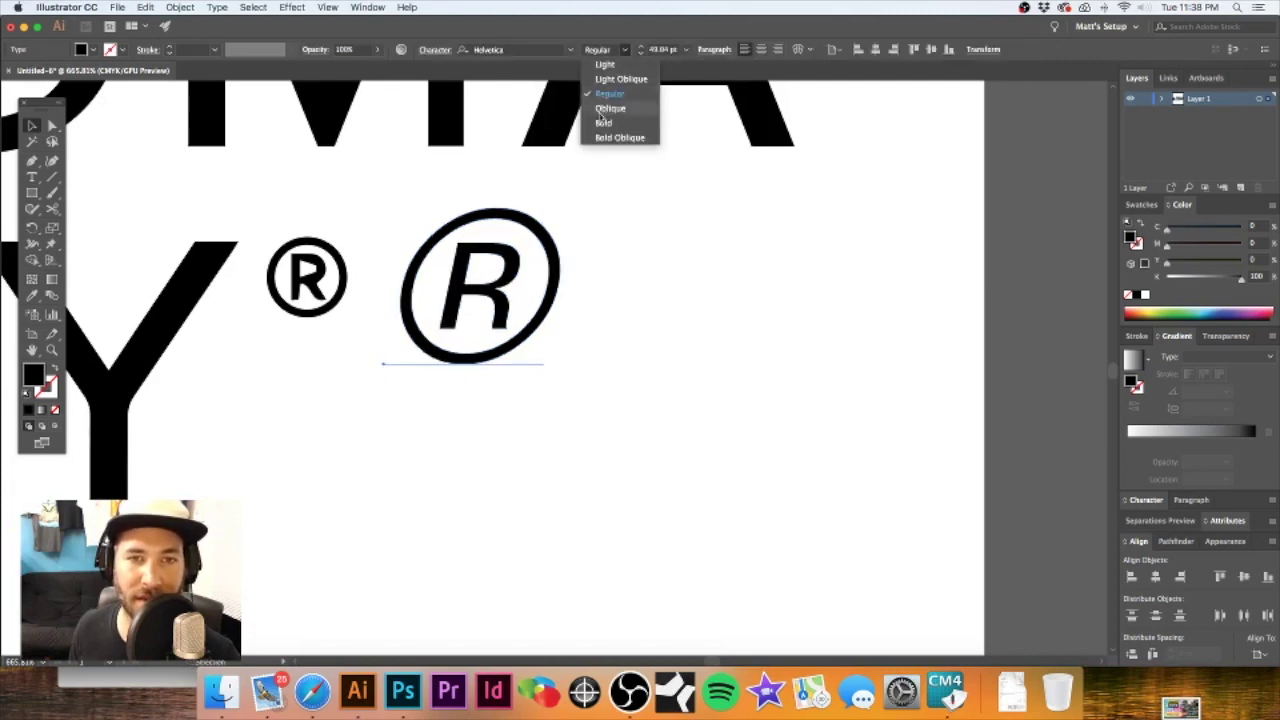
pyautogui.click(604, 123)
# - Convert the large bold type ® into outlines
pyautogui.click(547, 314)
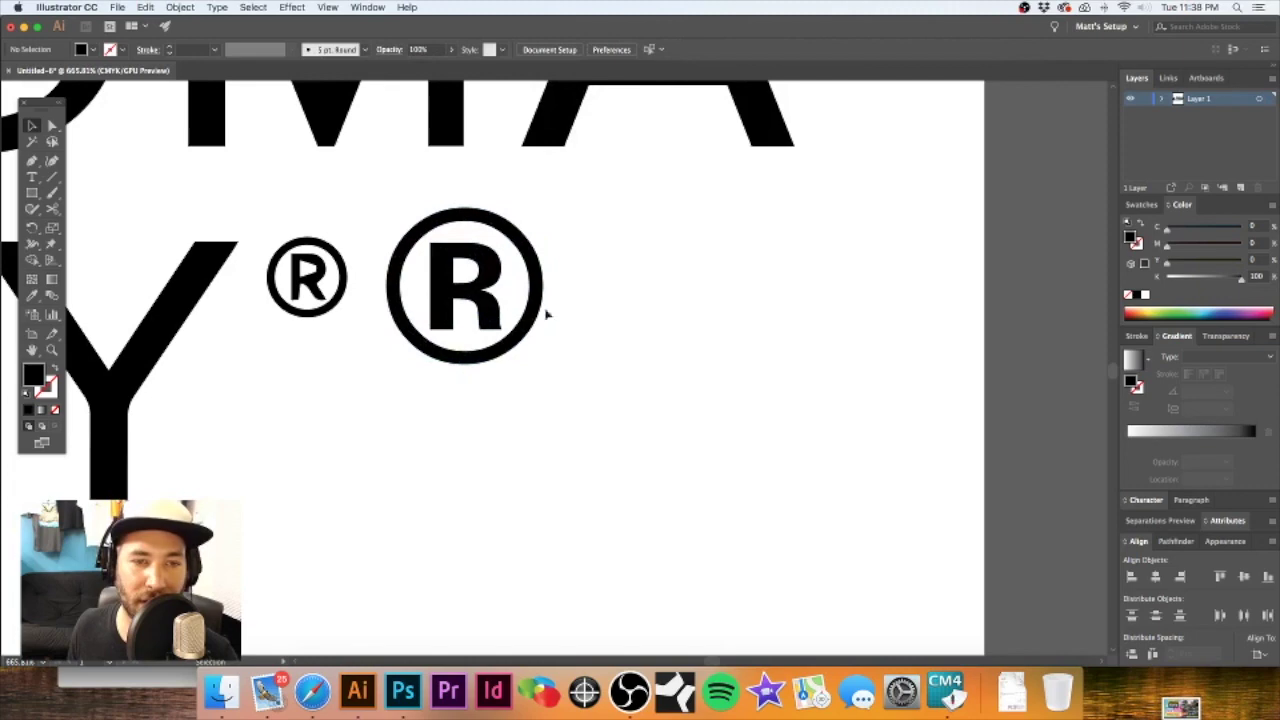
pyautogui.scroll(-5, 519, 318)
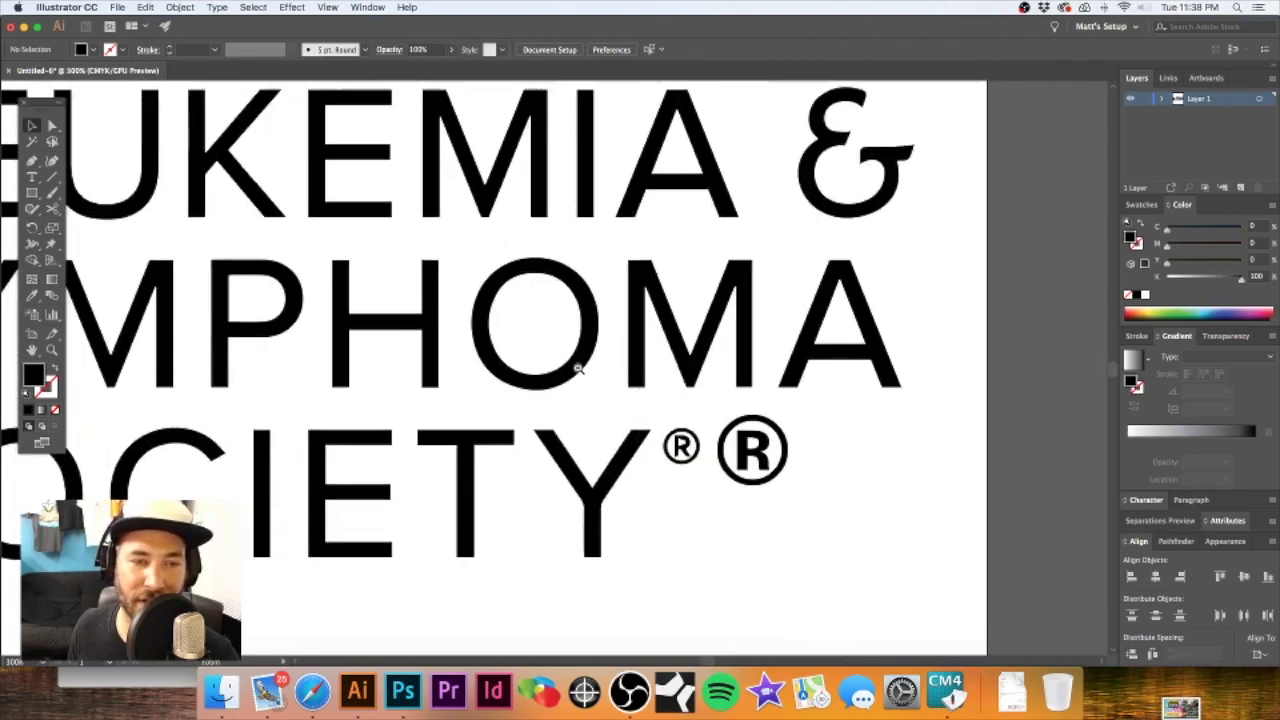
pyautogui.hscroll(-1, 659, 386)
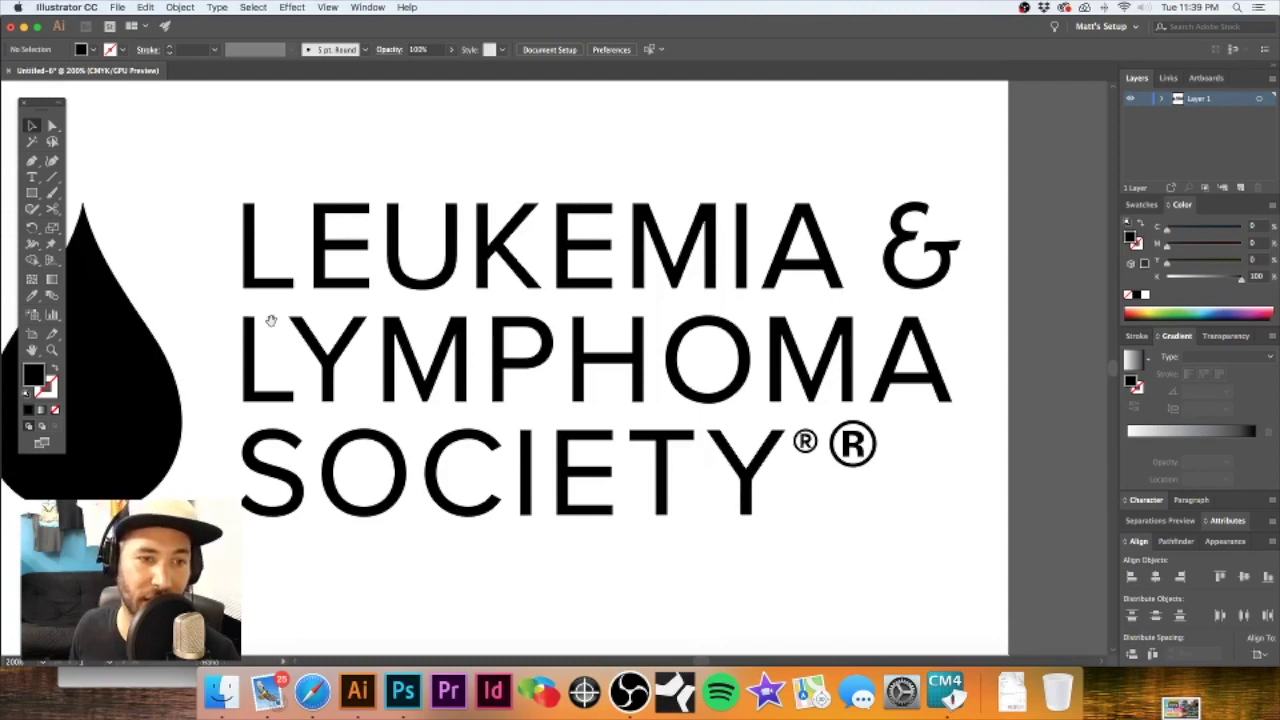
pyautogui.hscroll(-5, 270, 320)
pyautogui.hscroll(6, 347, 331)
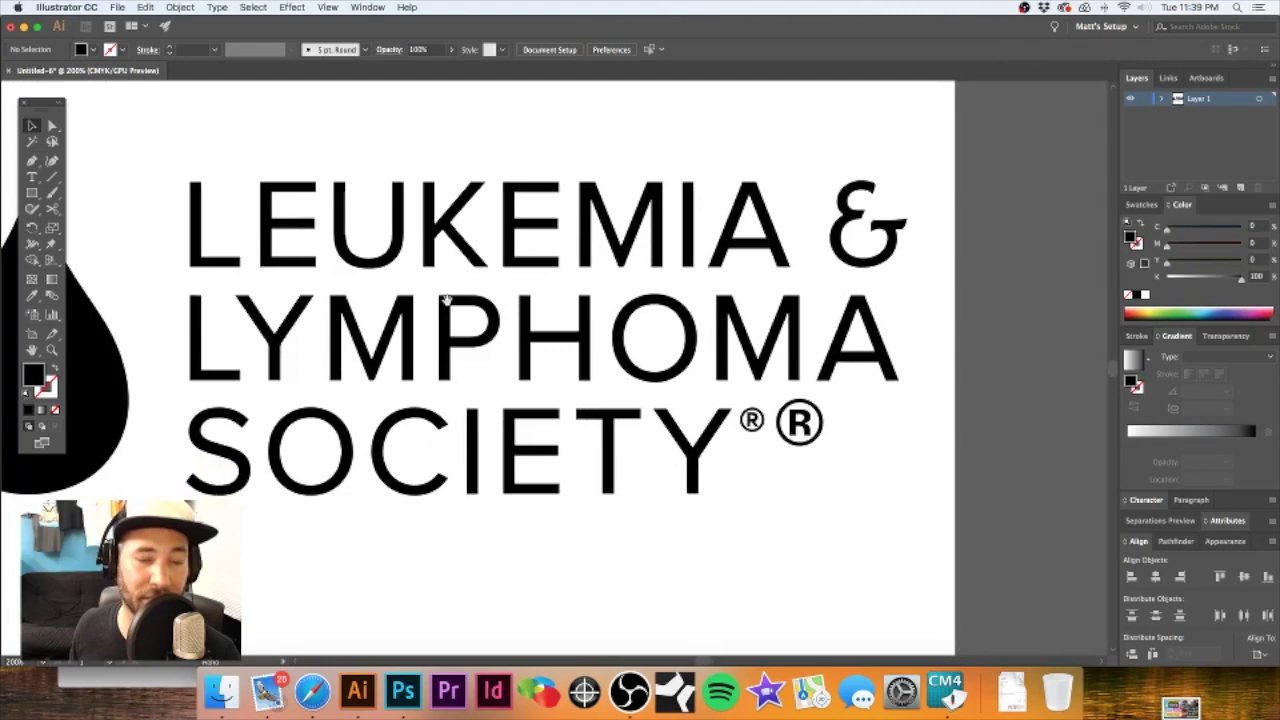
pyautogui.scroll(4, 676, 383)
pyautogui.scroll(-1, 676, 383)
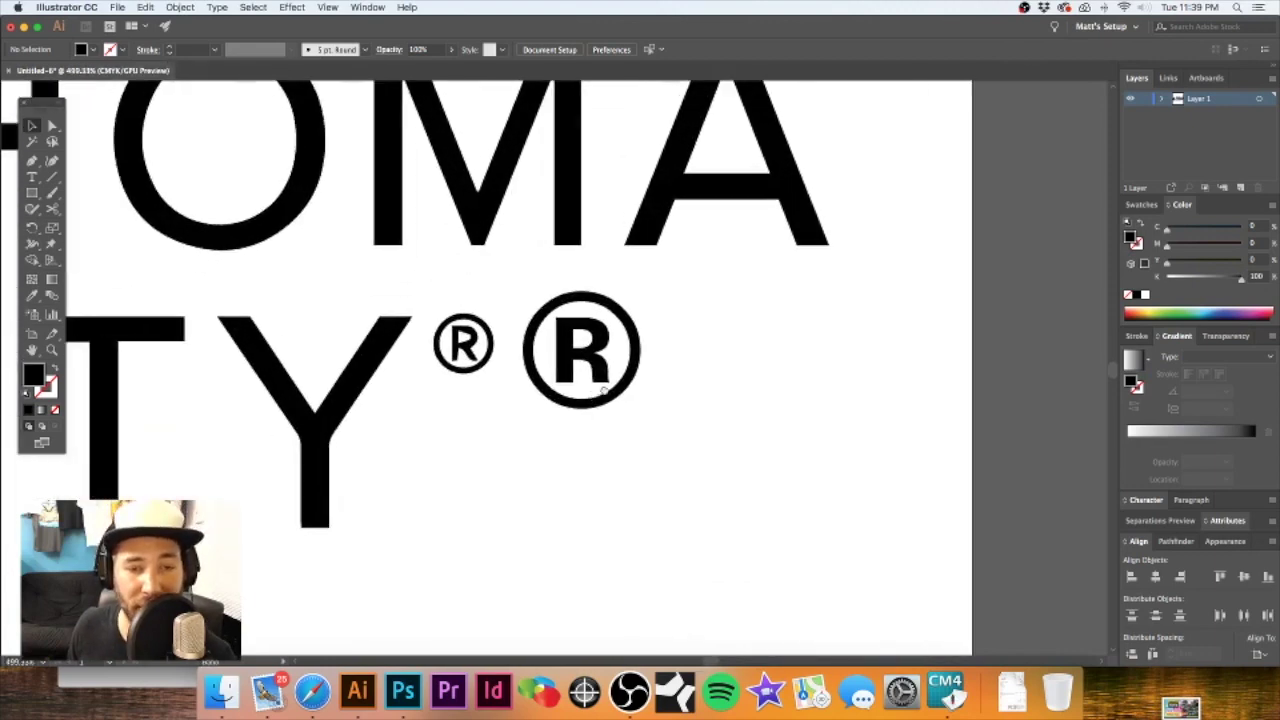
pyautogui.scroll(2, 620, 323)
pyautogui.click(638, 316)
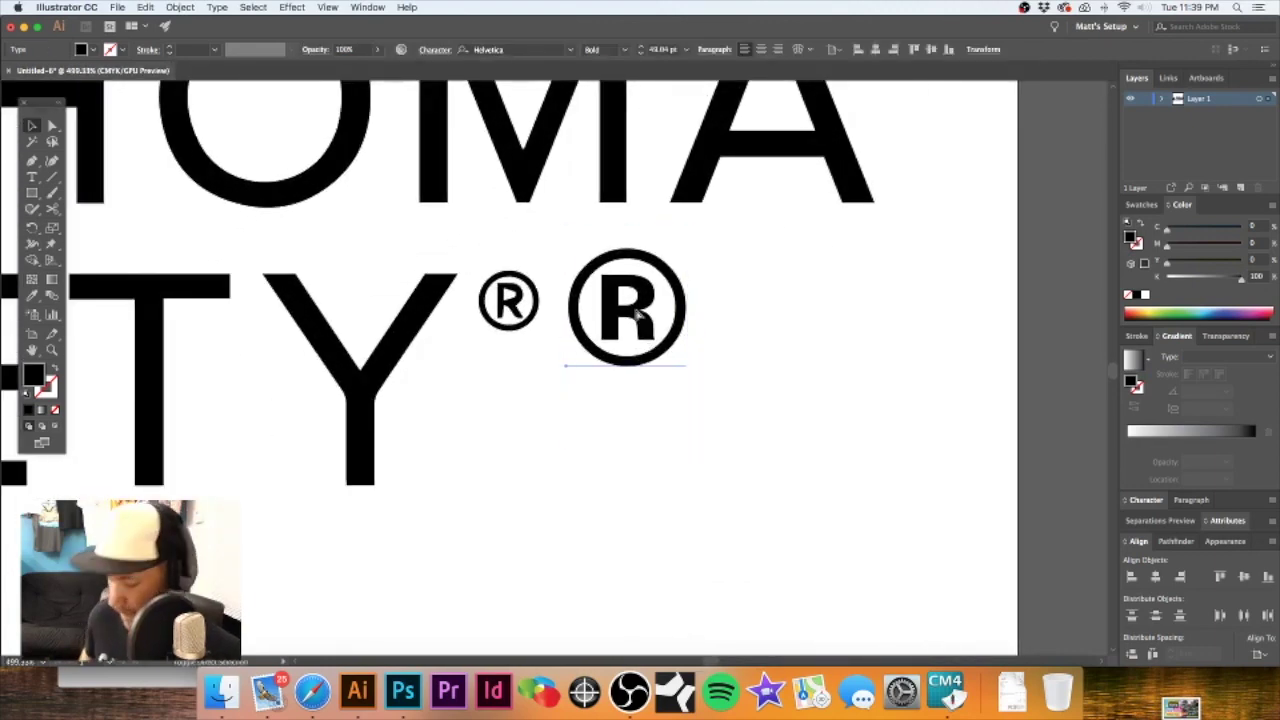
pyautogui.press('super+shift+o')
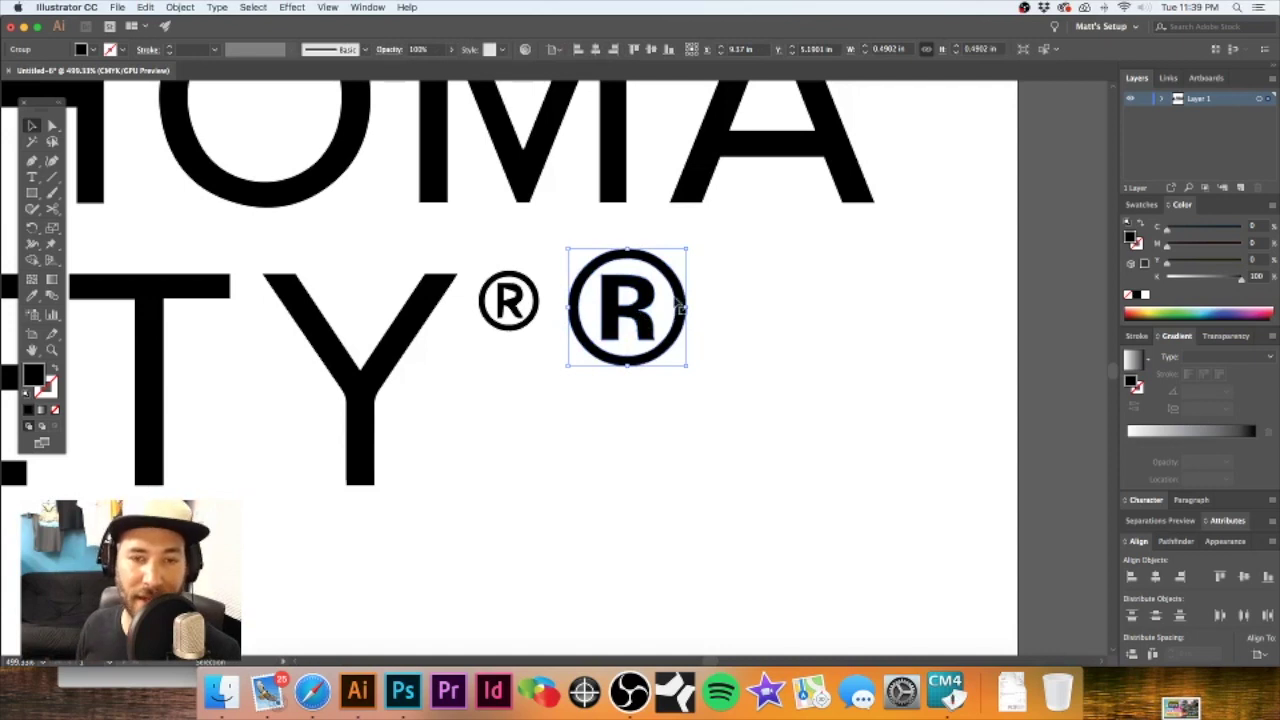
# - Shrink the outlined ® slightly around its centre
pyautogui.scroll(1, 670, 292)
pyautogui.hscroll(1, 670, 292)
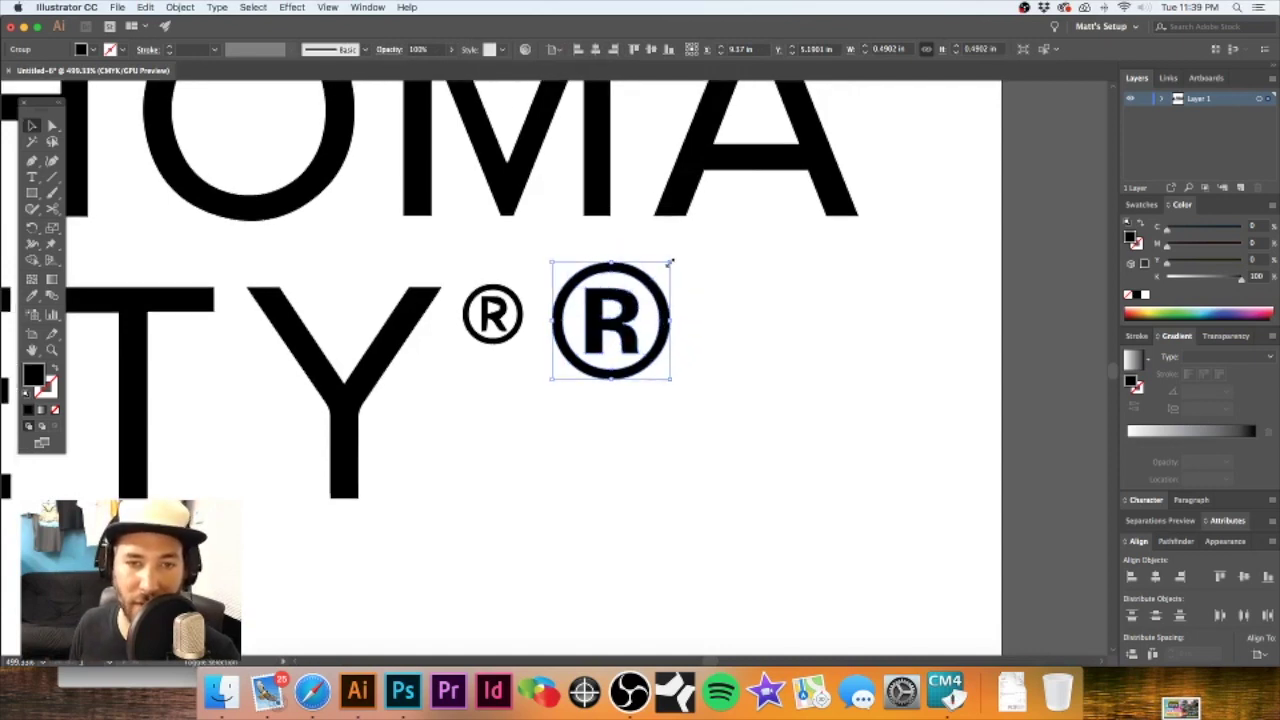
pyautogui.moveTo(670, 262); pyautogui.dragTo(492, 314)
pyautogui.click(648, 317)
# - Resize and position the traced ® so it sits exactly over the clean ®
pyautogui.scroll(5, 492, 314)
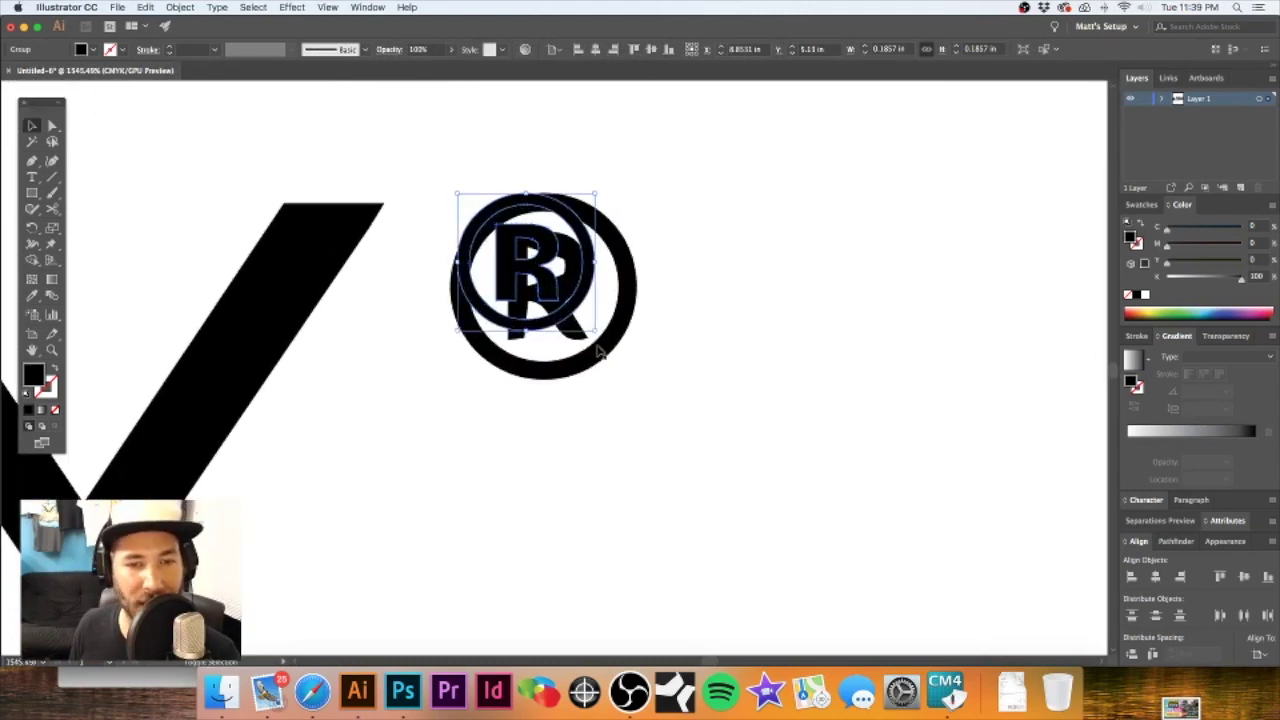
pyautogui.moveTo(596, 333); pyautogui.dragTo(635, 380)
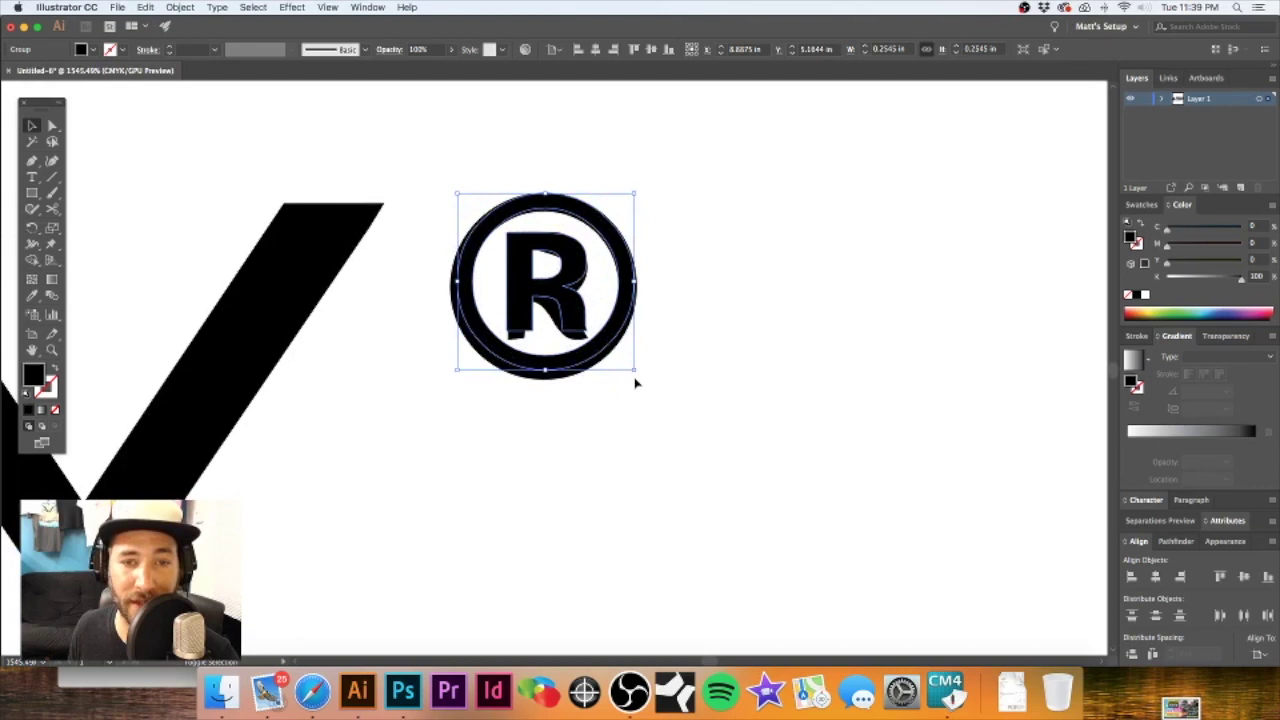
pyautogui.moveTo(626, 292); pyautogui.dragTo(622, 296)
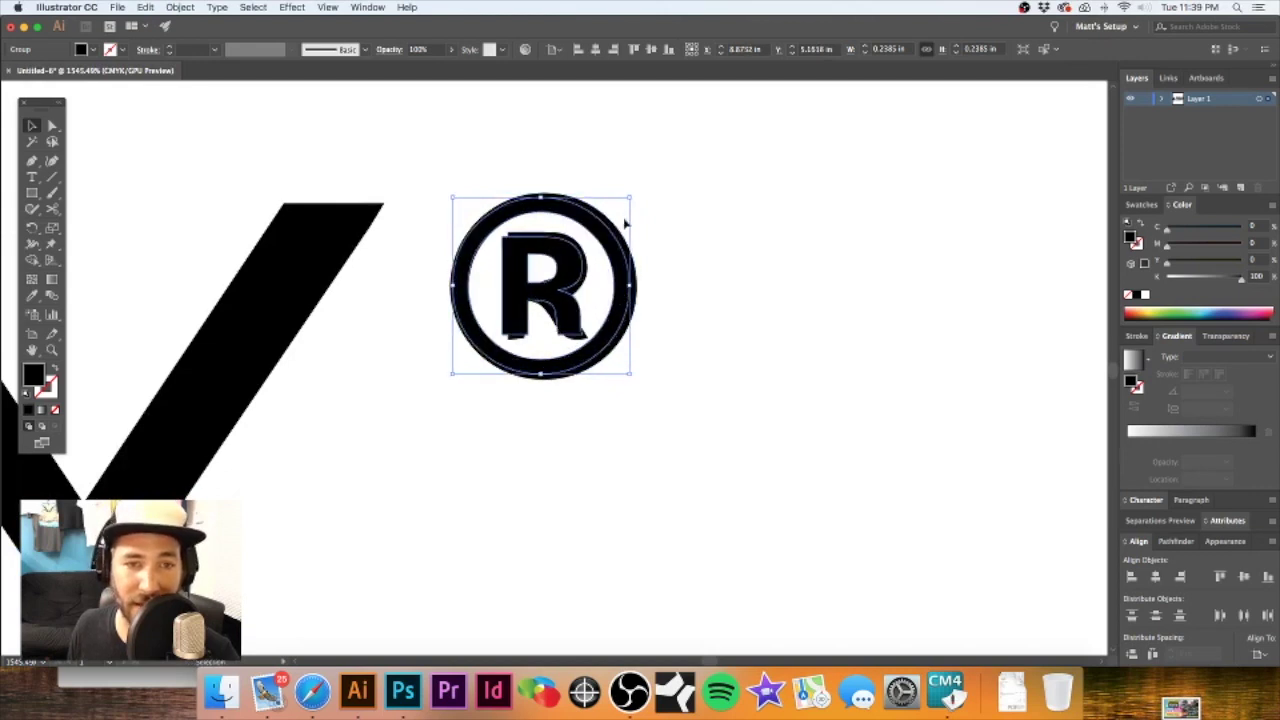
pyautogui.moveTo(632, 198); pyautogui.dragTo(636, 195)
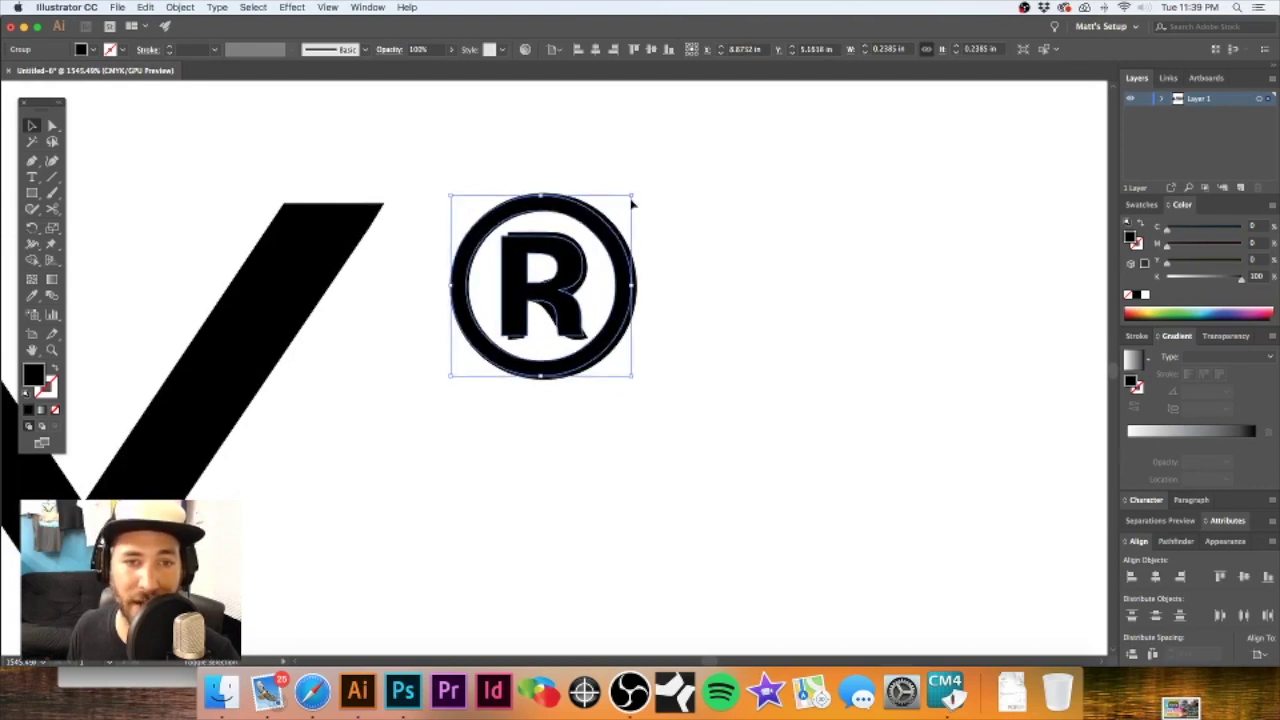
pyautogui.click(607, 243)
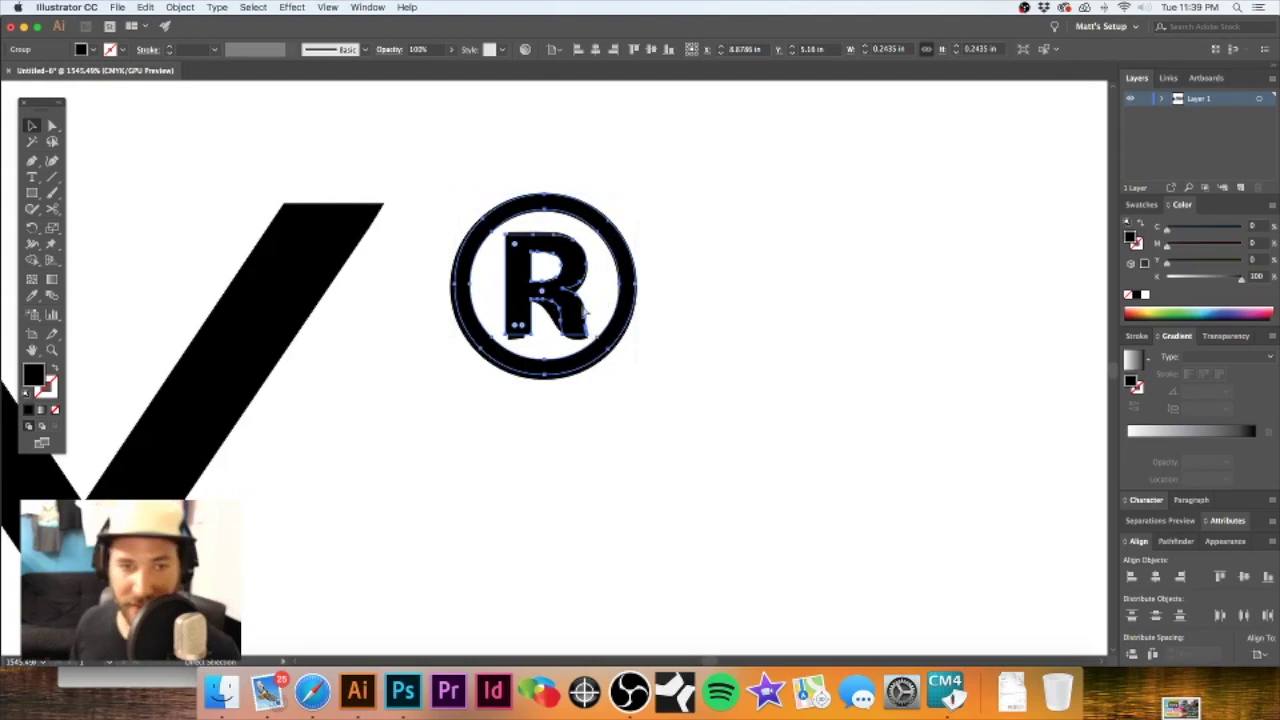
# - Inside the traced ® group, delete the traced circle ring and the traced R
pyautogui.doubleClick(571, 261)
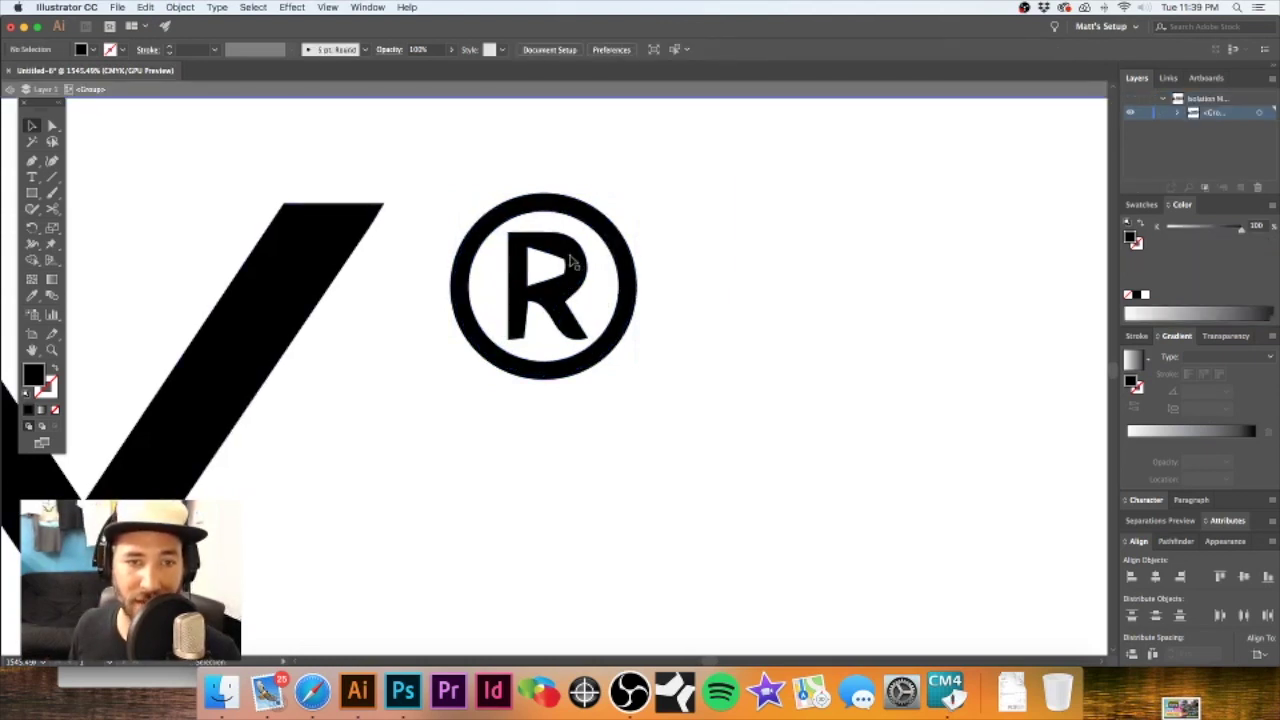
pyautogui.doubleClick(730, 225)
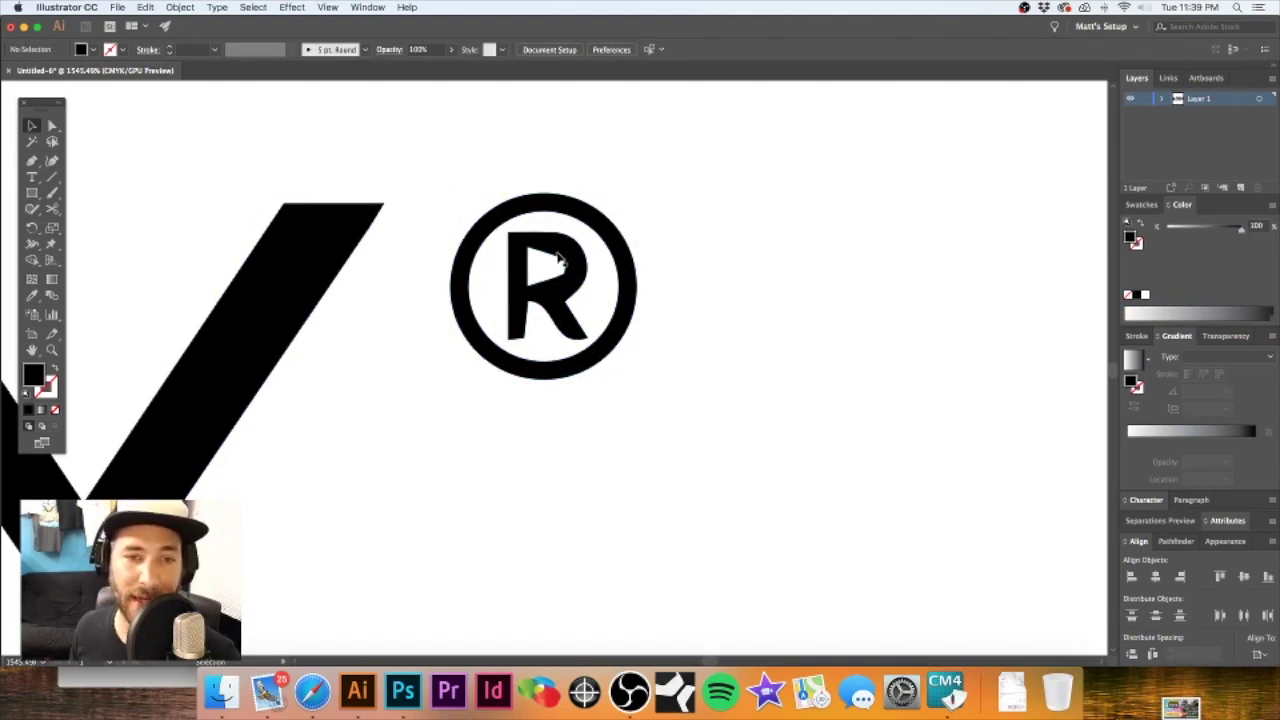
pyautogui.doubleClick(571, 216)
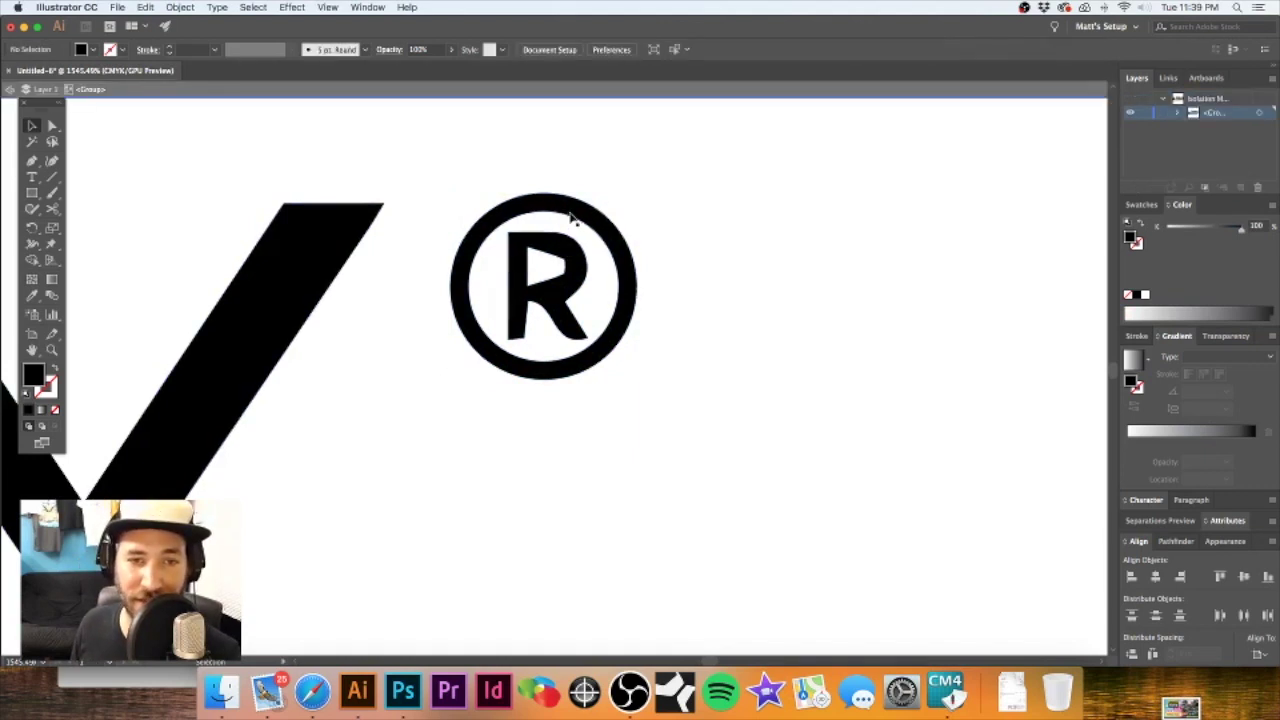
pyautogui.click(576, 218)
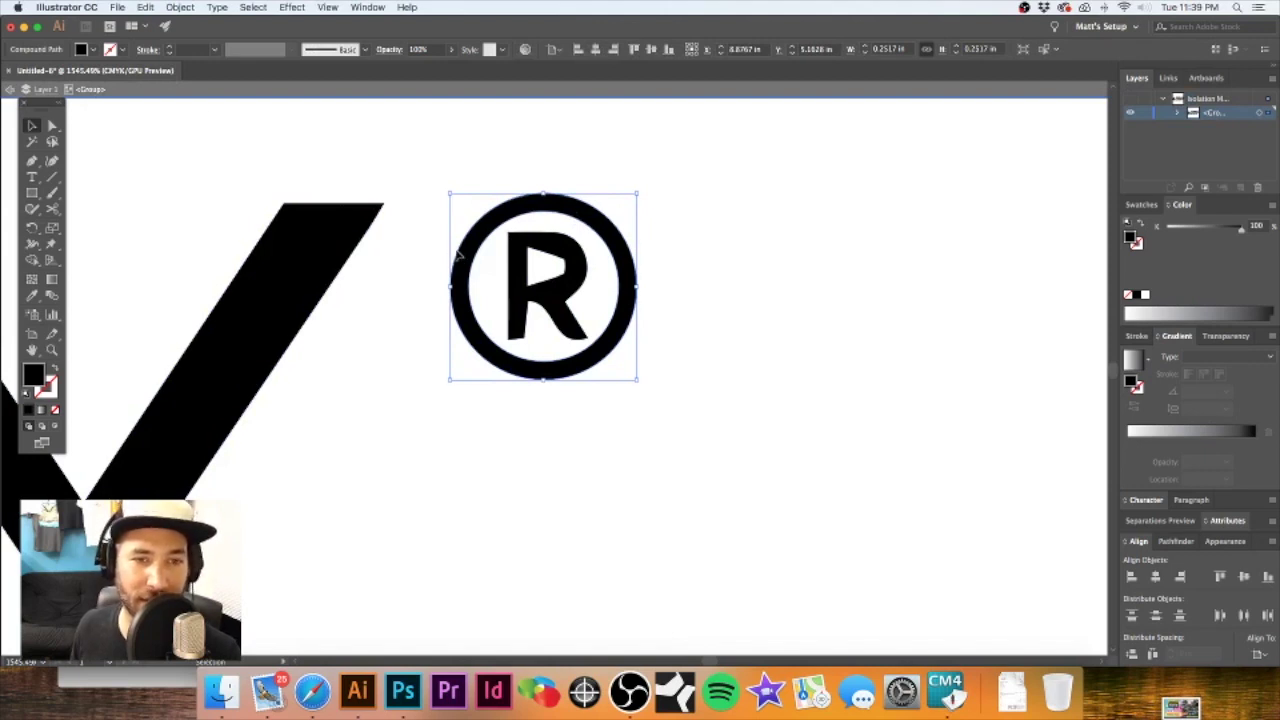
pyautogui.press('Delete')
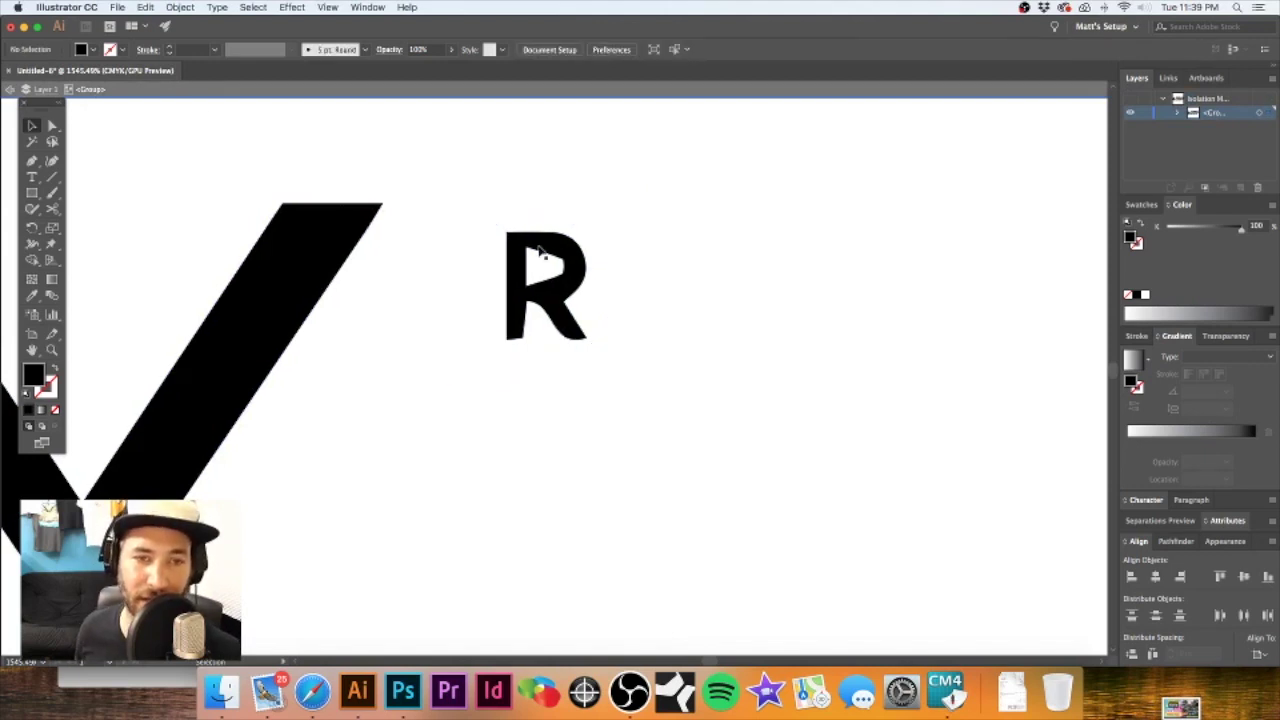
pyautogui.click(551, 245)
pyautogui.press('Delete')
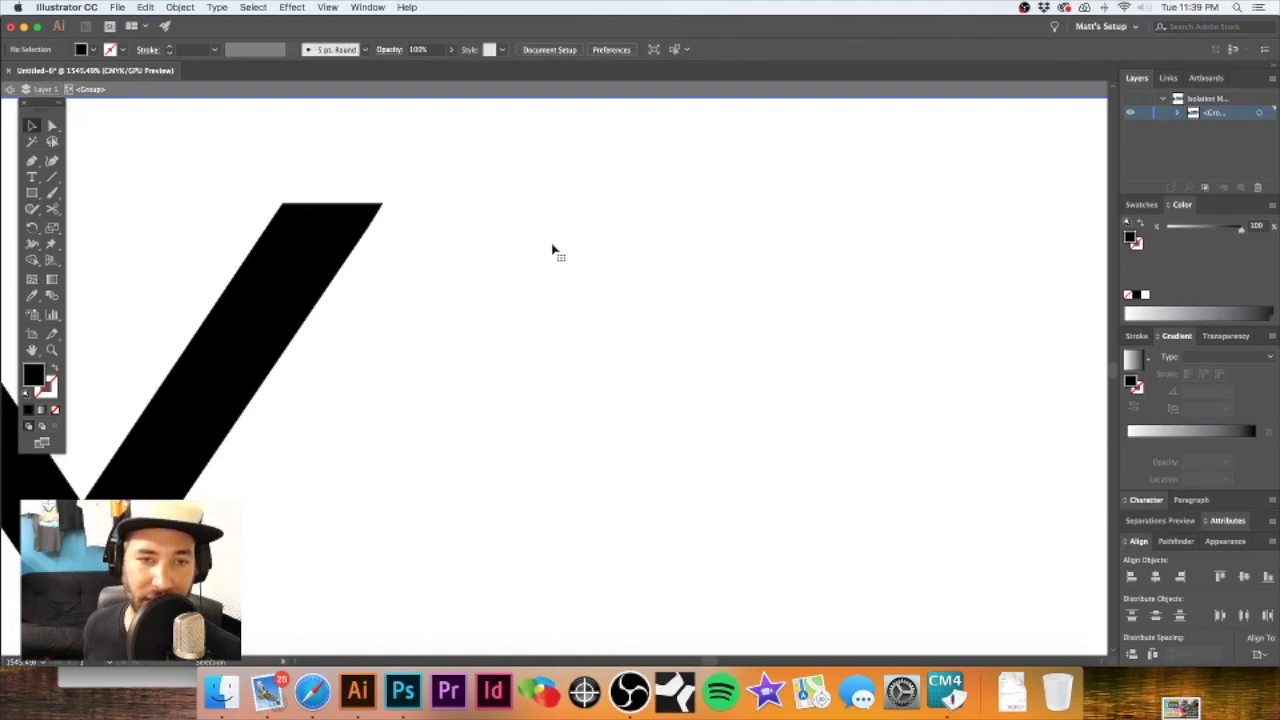
pyautogui.press('super+z')
pyautogui.press('super+z')
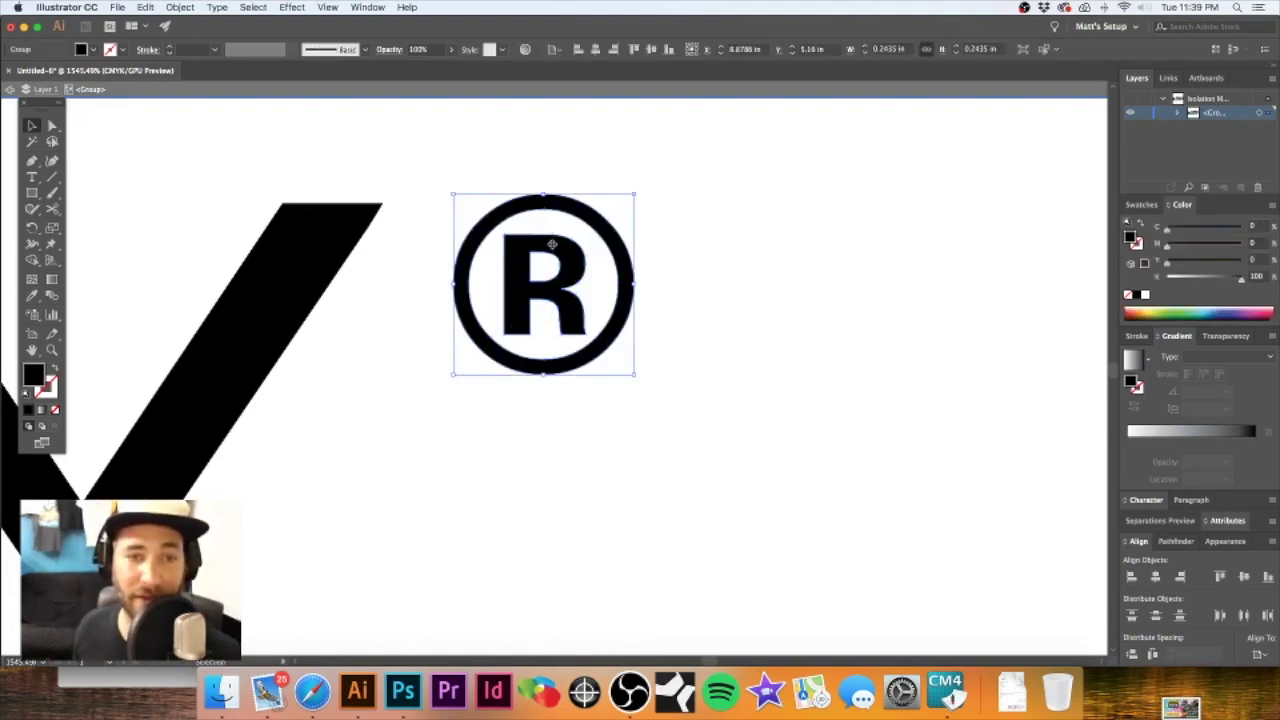
pyautogui.click(718, 215)
# - Exit group isolation to the whole logo and switch to Outline view
pyautogui.scroll(-10, 557, 329)
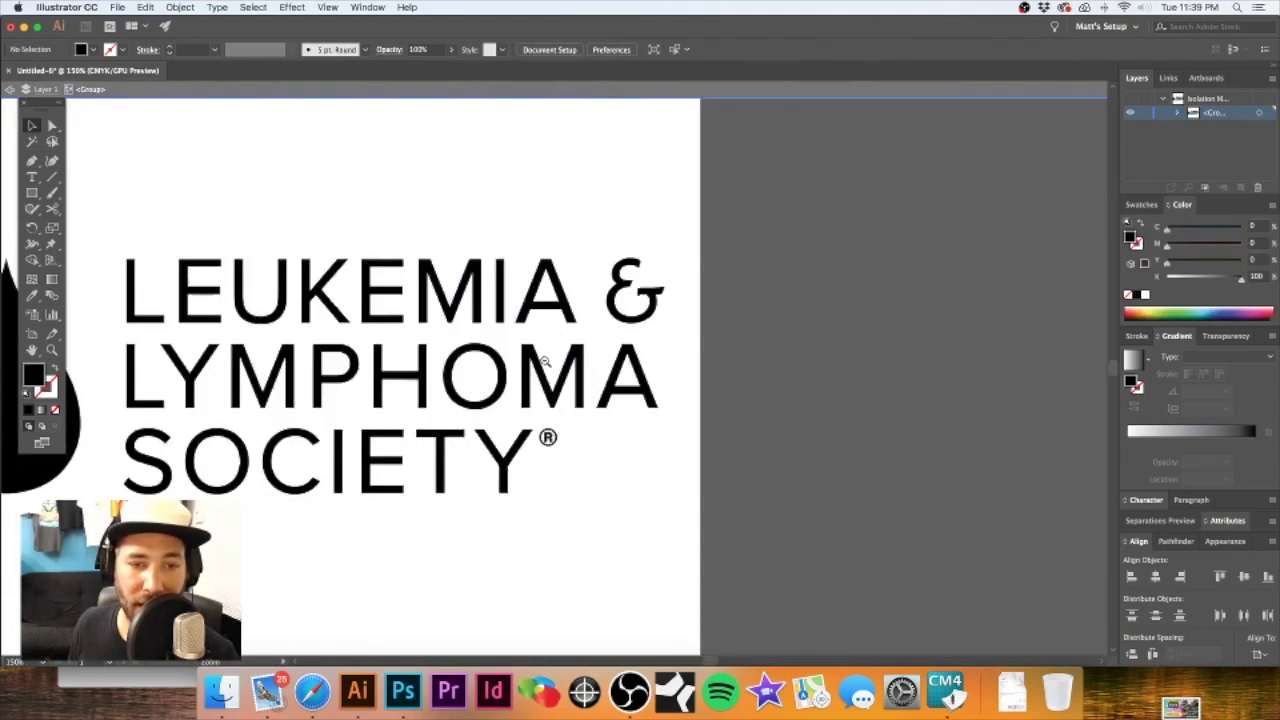
pyautogui.hscroll(-3, 500, 300)
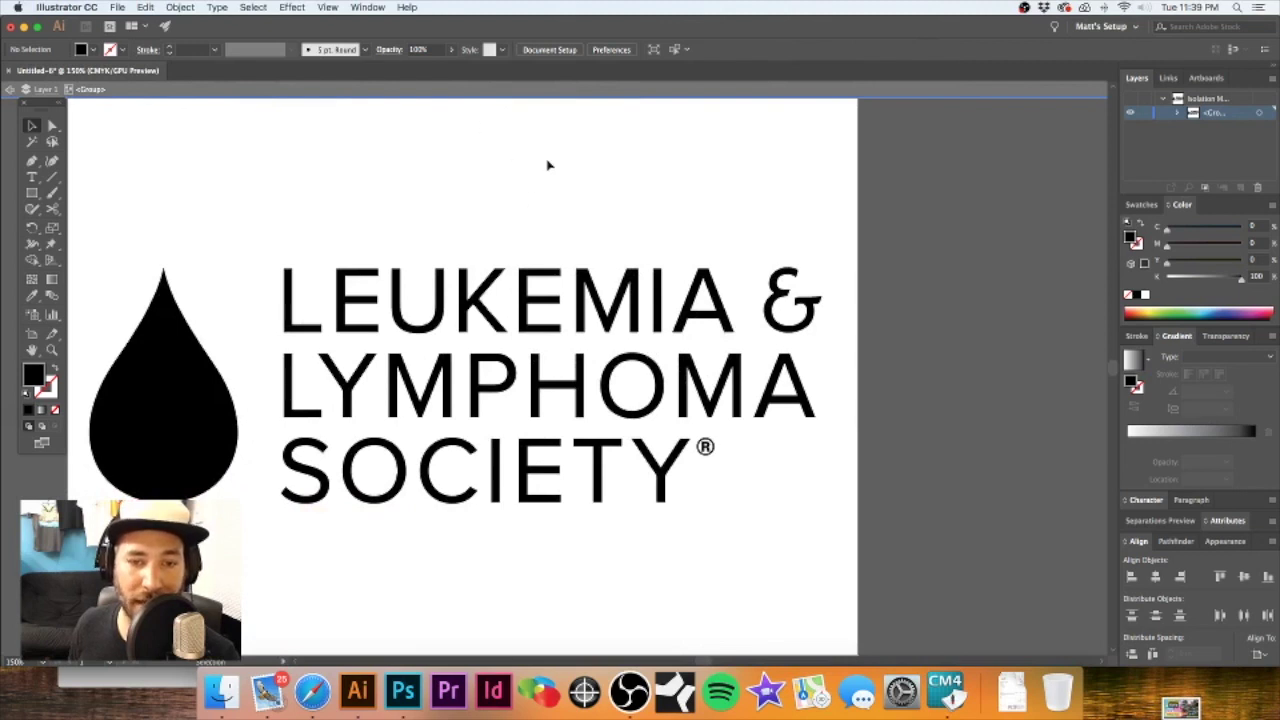
pyautogui.doubleClick(548, 165)
pyautogui.hscroll(-3, 600, 250)
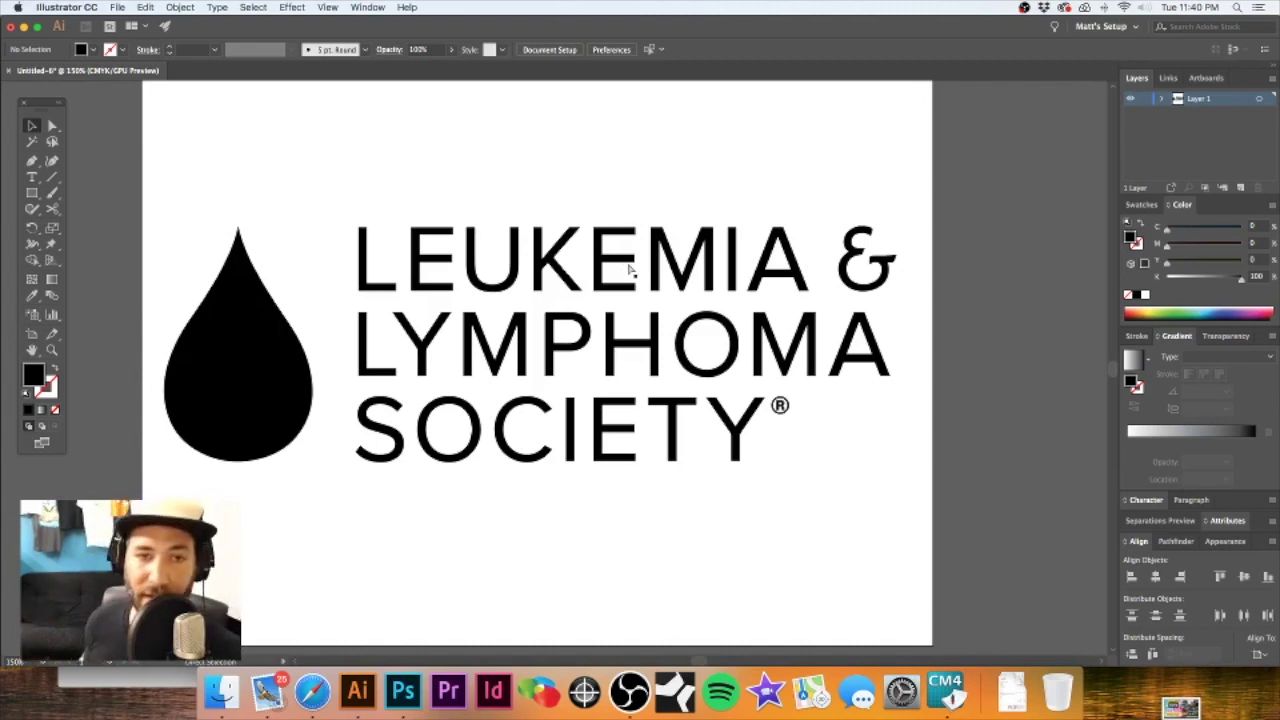
pyautogui.press('super+y')
# - Zoom in on PH in LYMPHOMA, then zoom back out to all three words
pyautogui.press('super+space')
pyautogui.moveTo(526, 305); pyautogui.dragTo(730, 405)
pyautogui.press('super+minus')
pyautogui.press('super+minus')
pyautogui.press('super+minus')
pyautogui.press('super+minus')
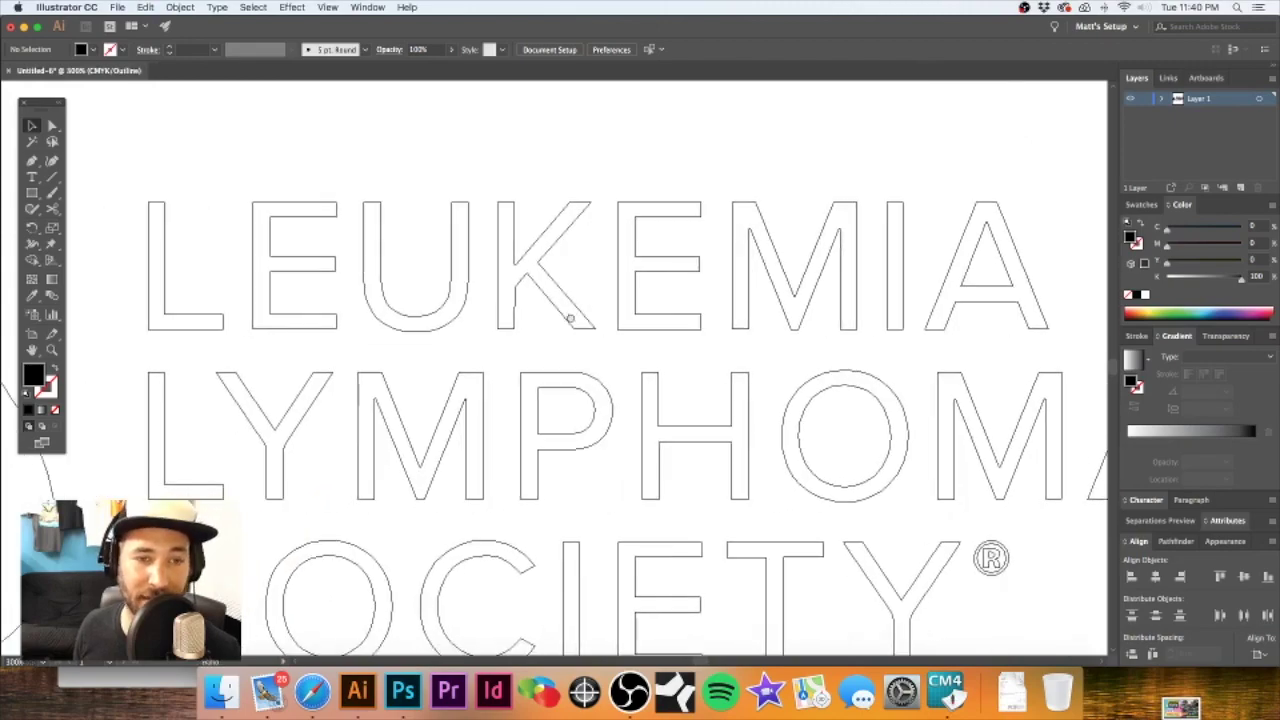